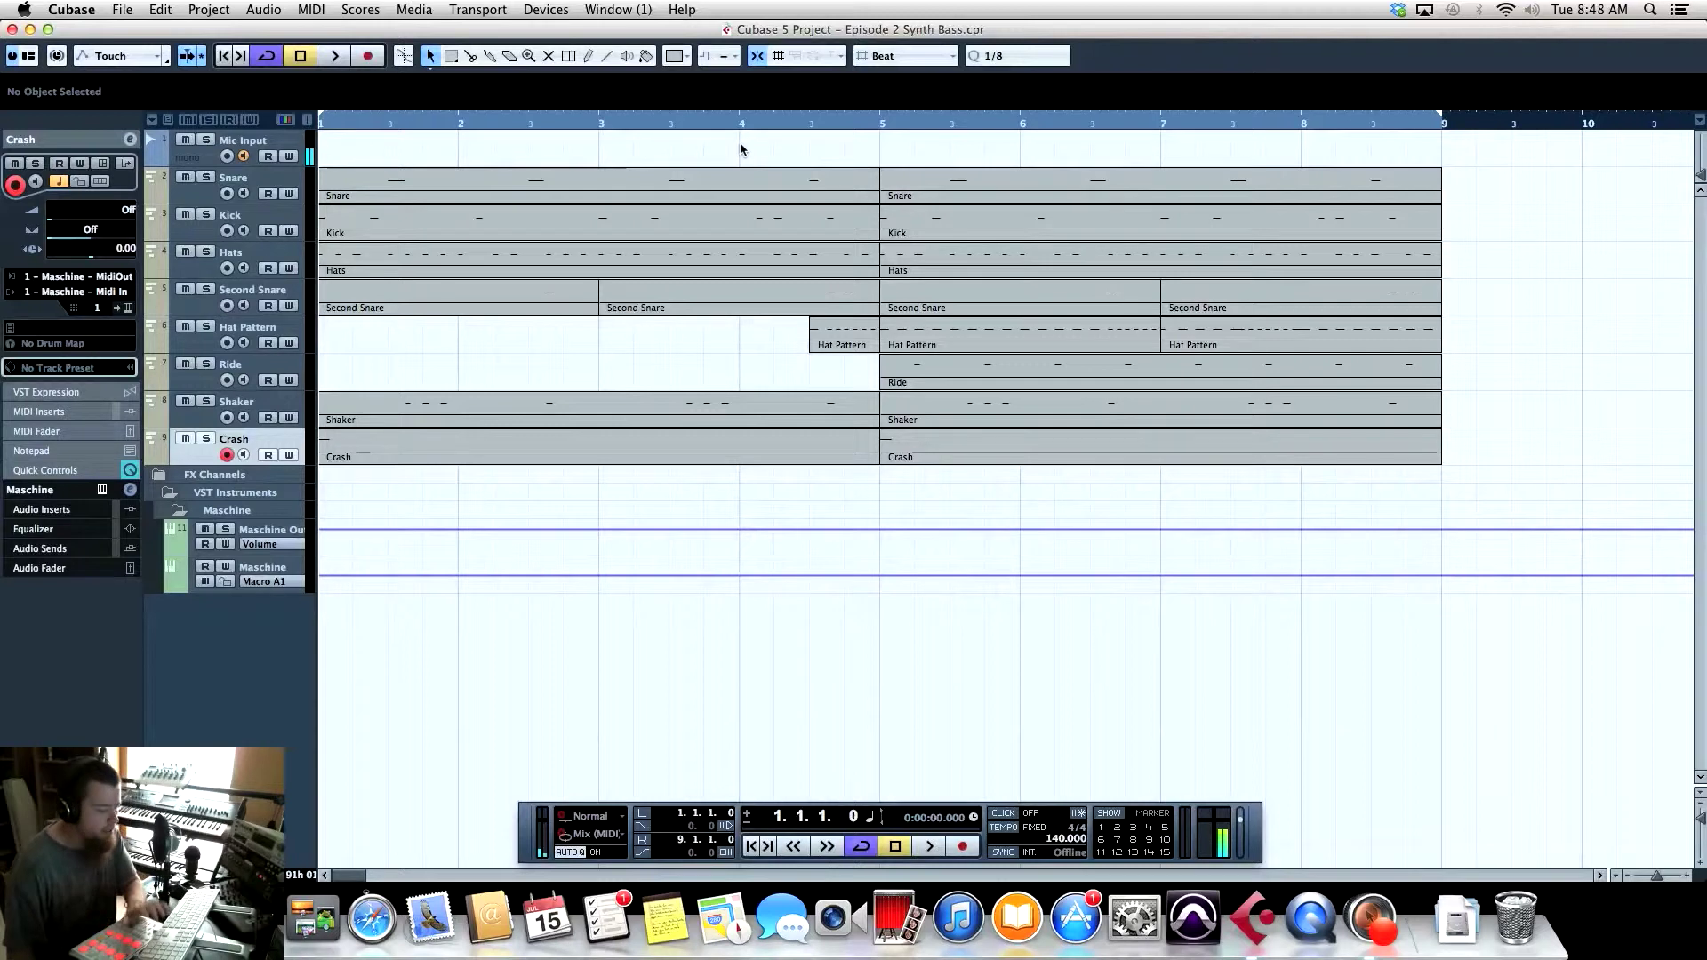
Play the drum loop, add a folder track below Mic Input, and name it Drums
key(space)
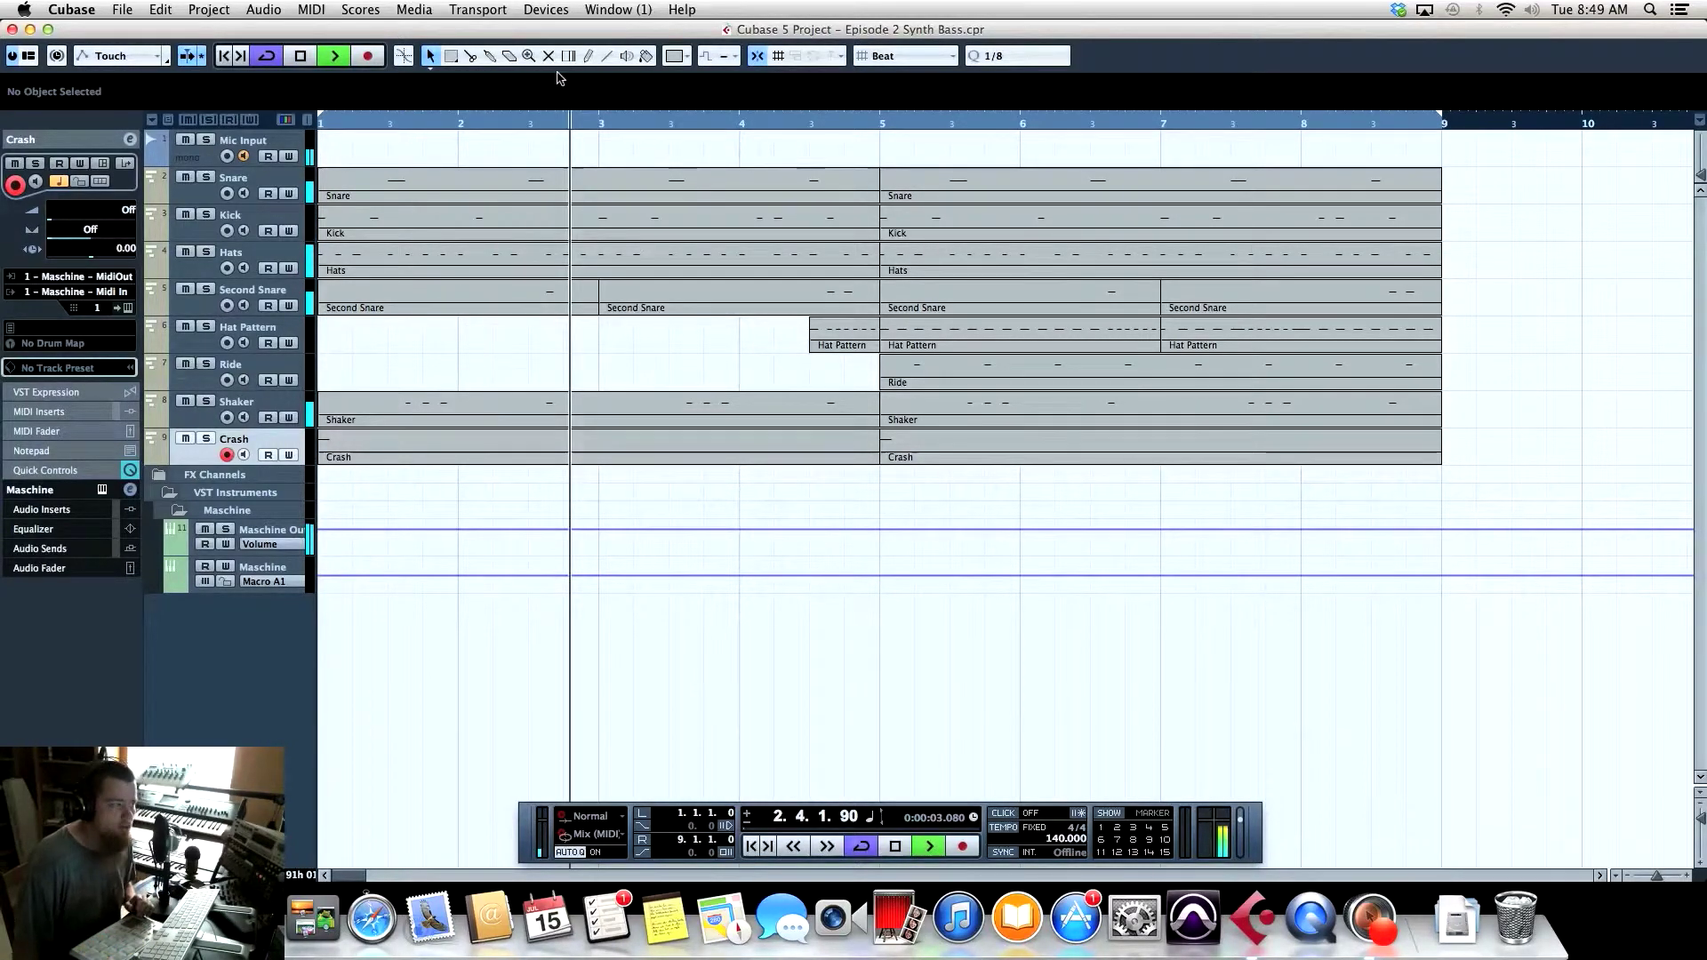
click(206, 157)
right_click(206, 157)
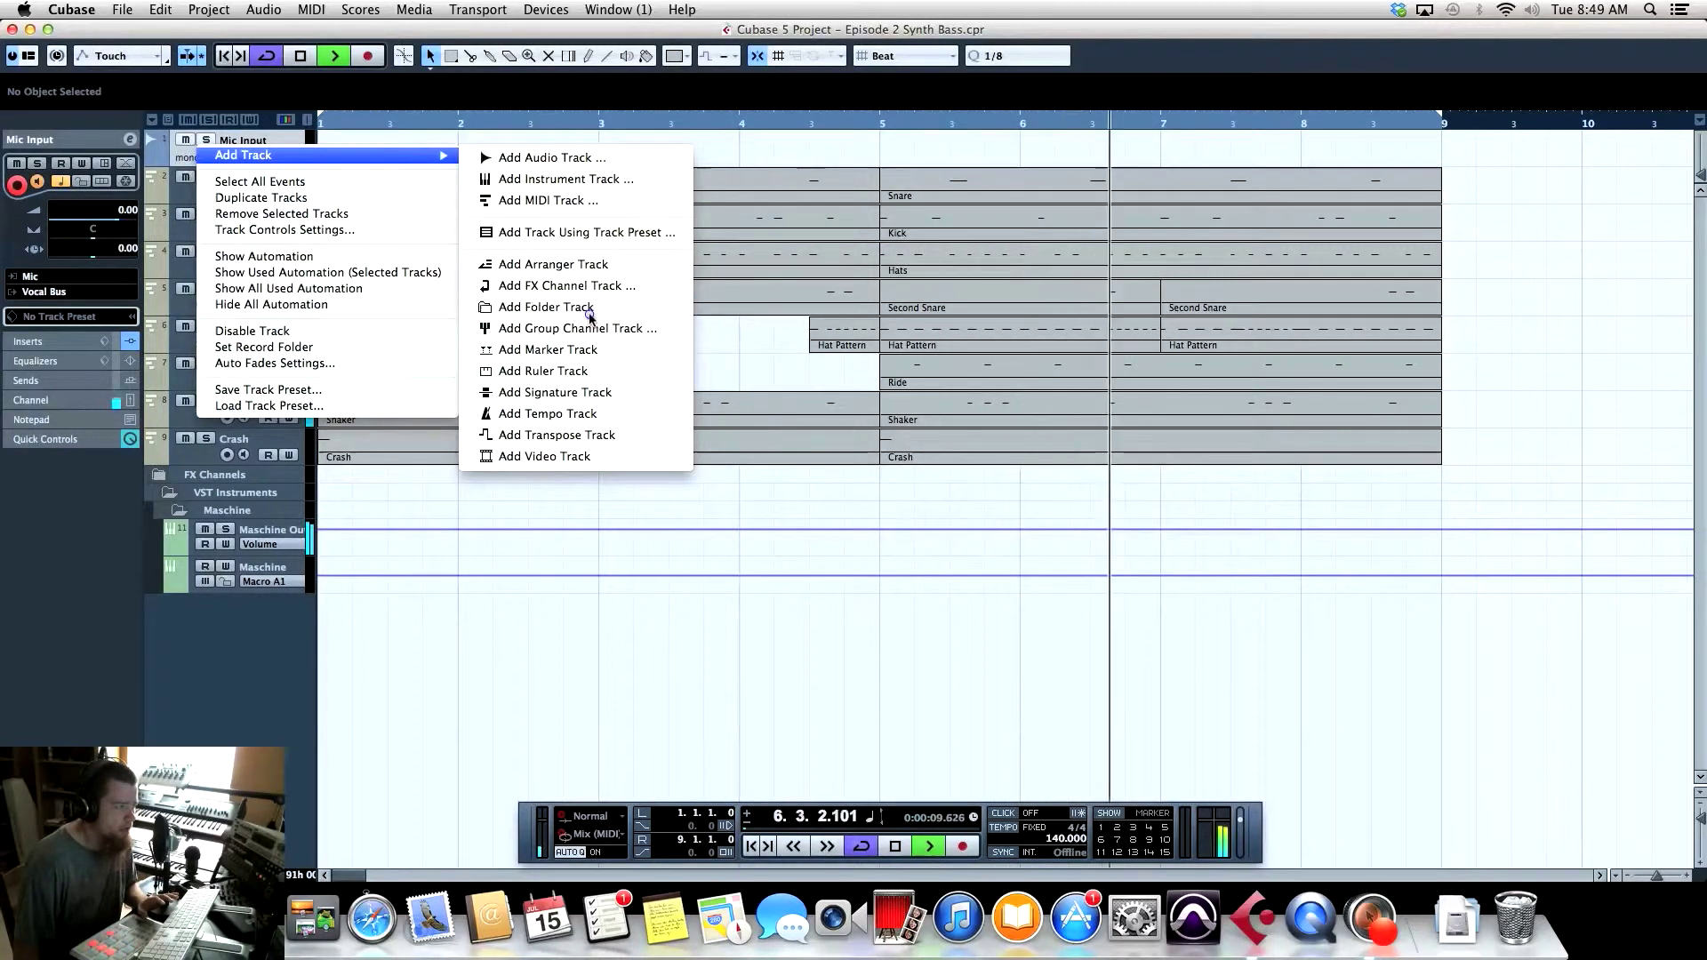
click(570, 307)
double_click(258, 177)
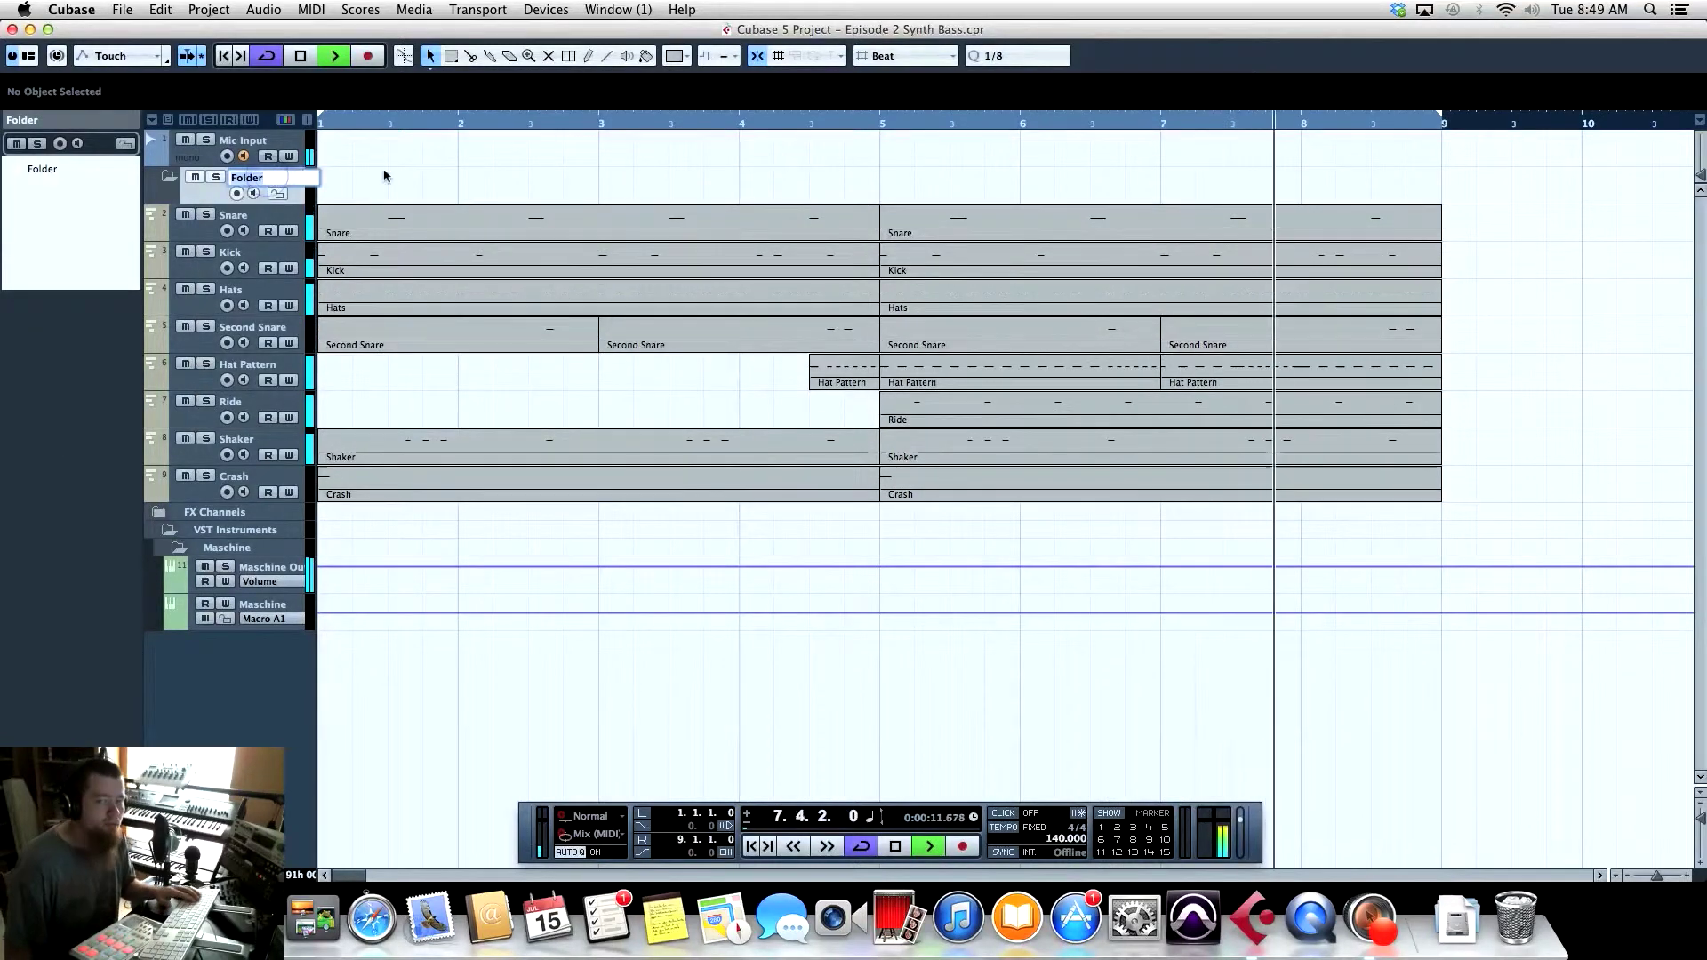
text(Drums)
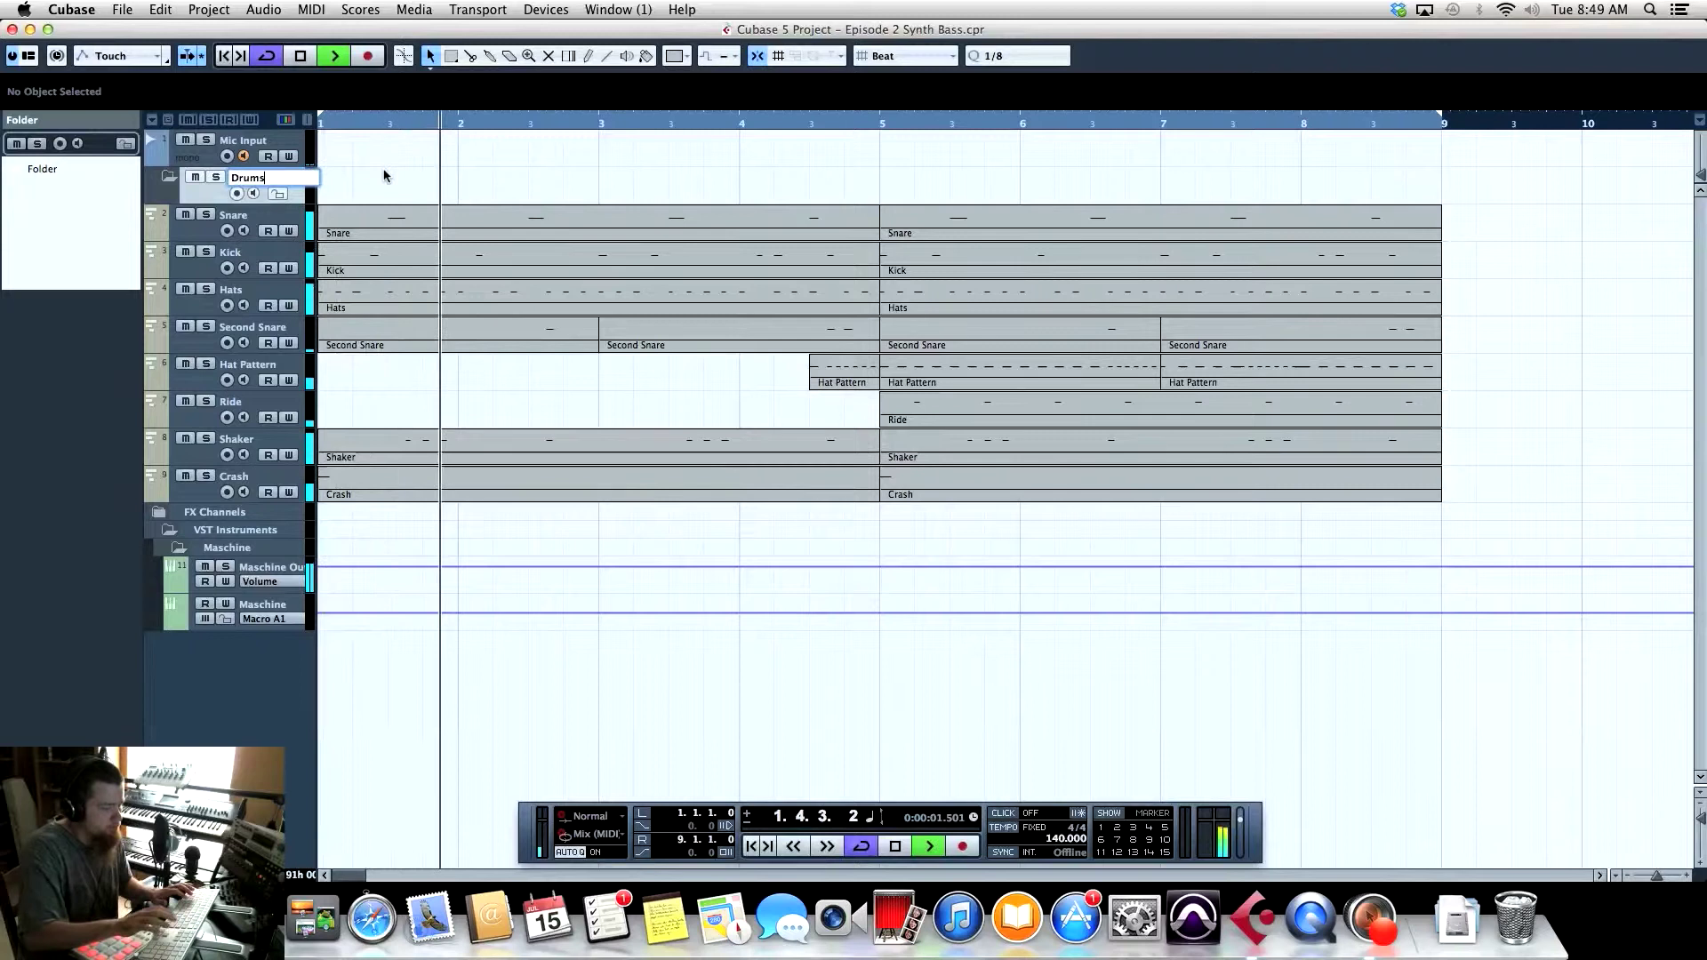
key(Return)
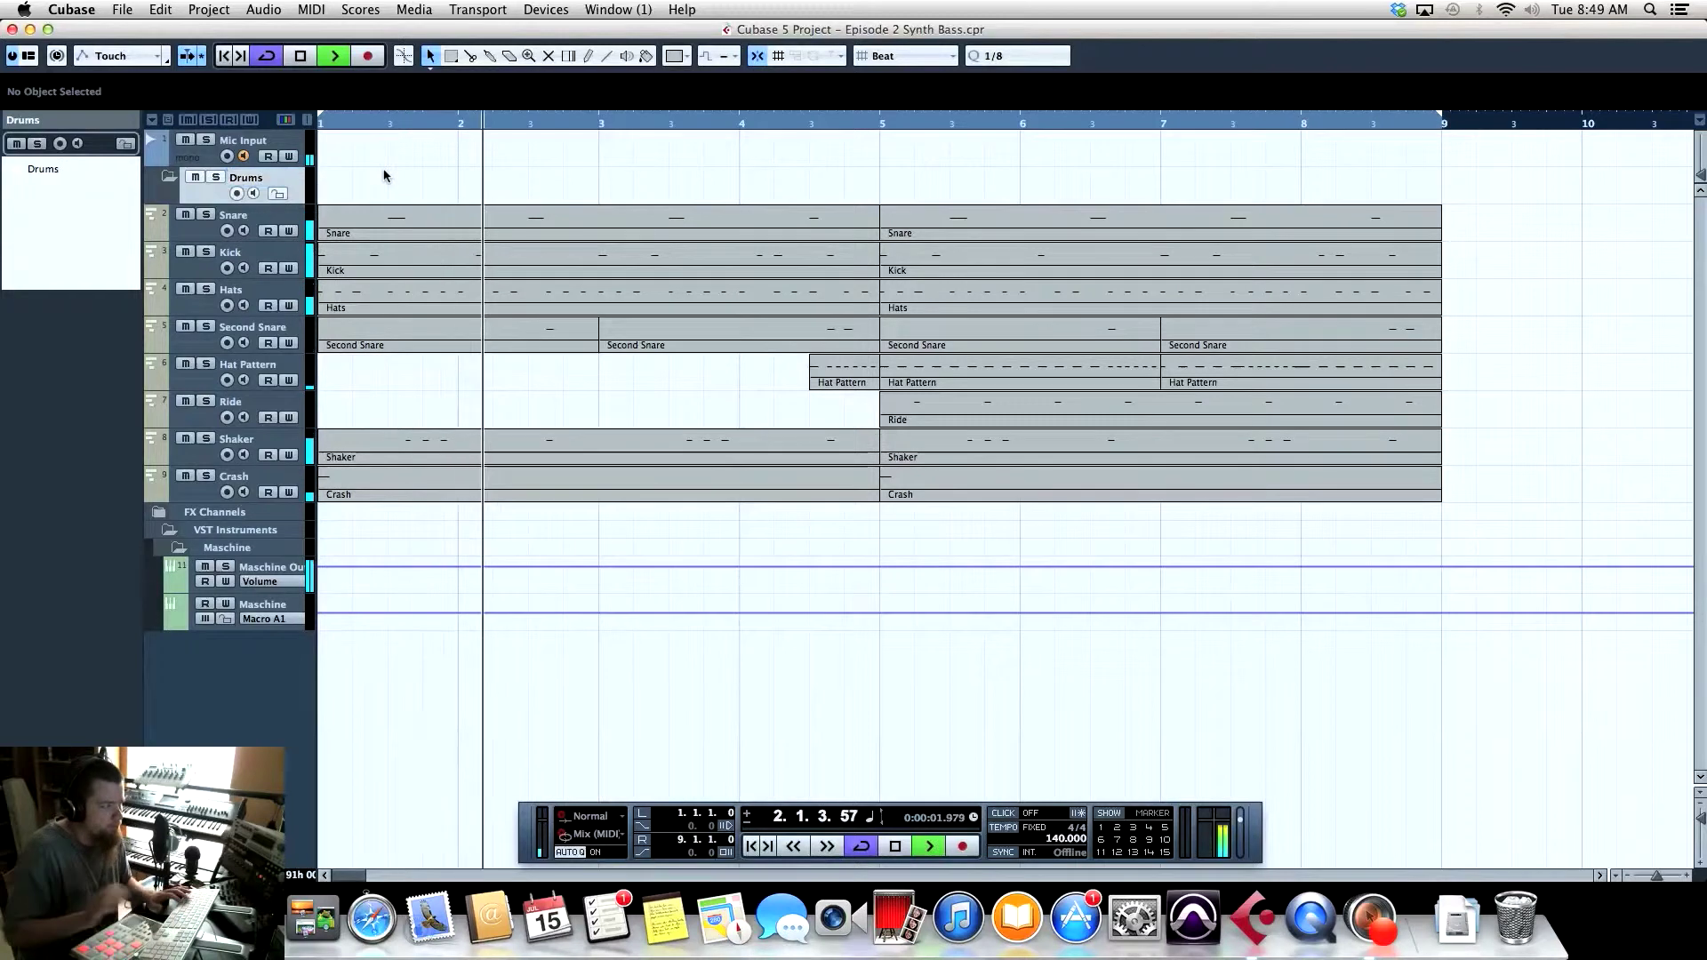
Move the tracks from Snare through Crash into the Drums folder and collapse the folder
click(214, 234)
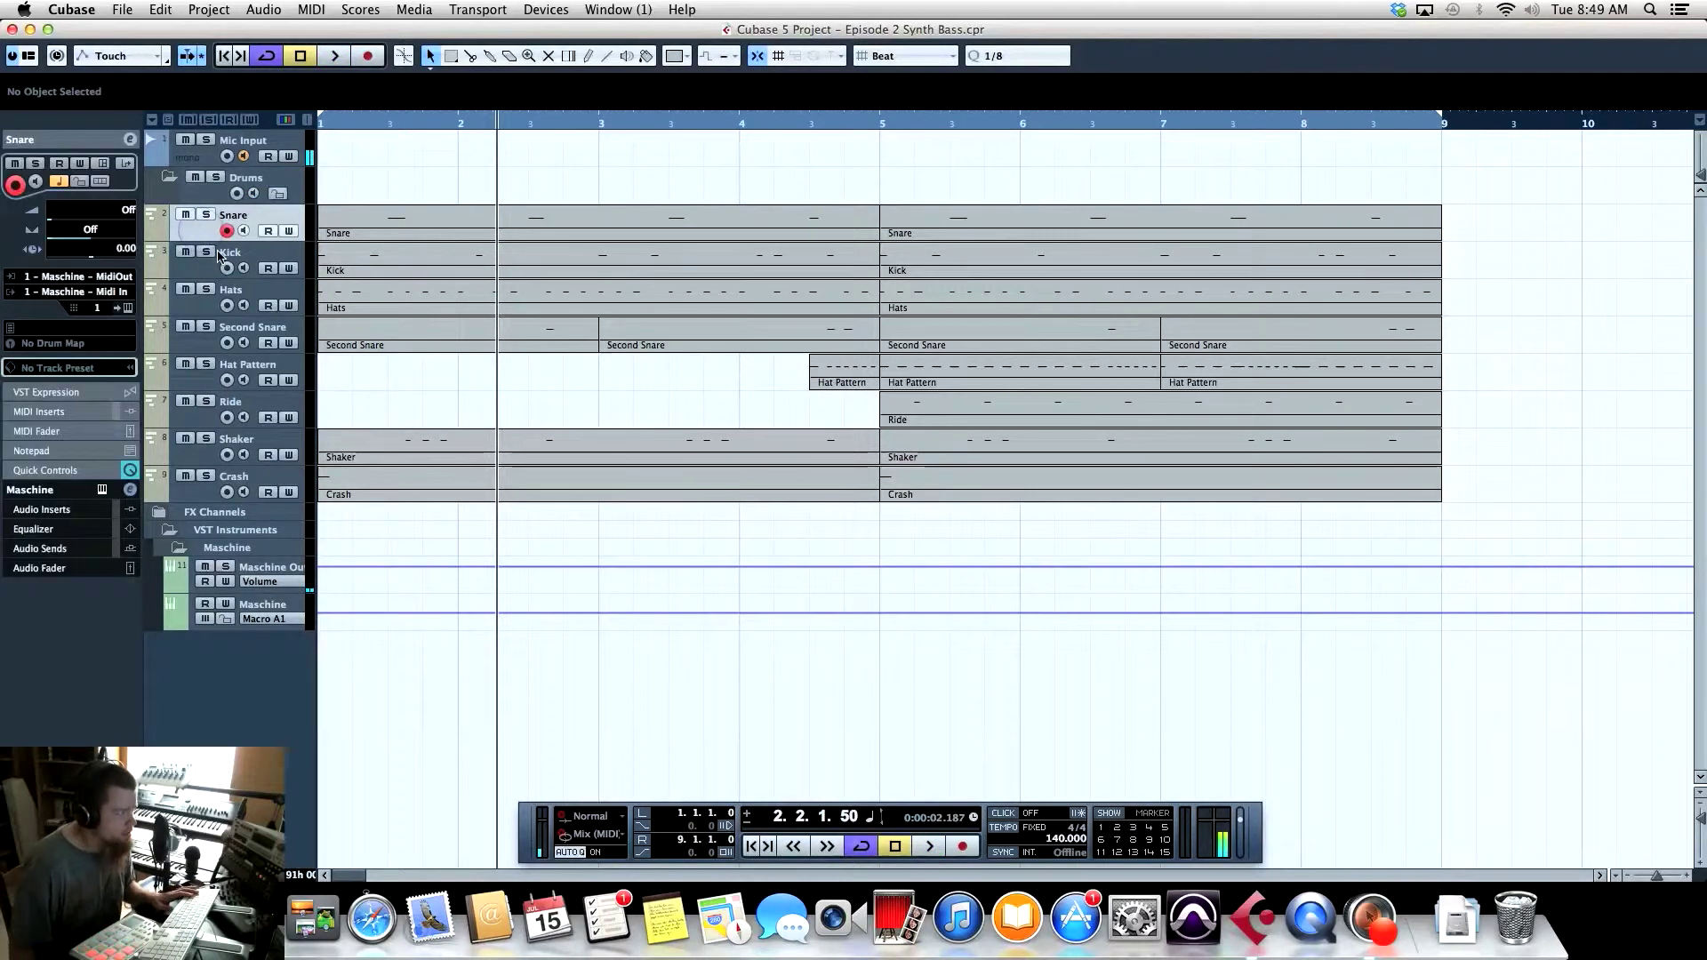
shift+click(202, 499)
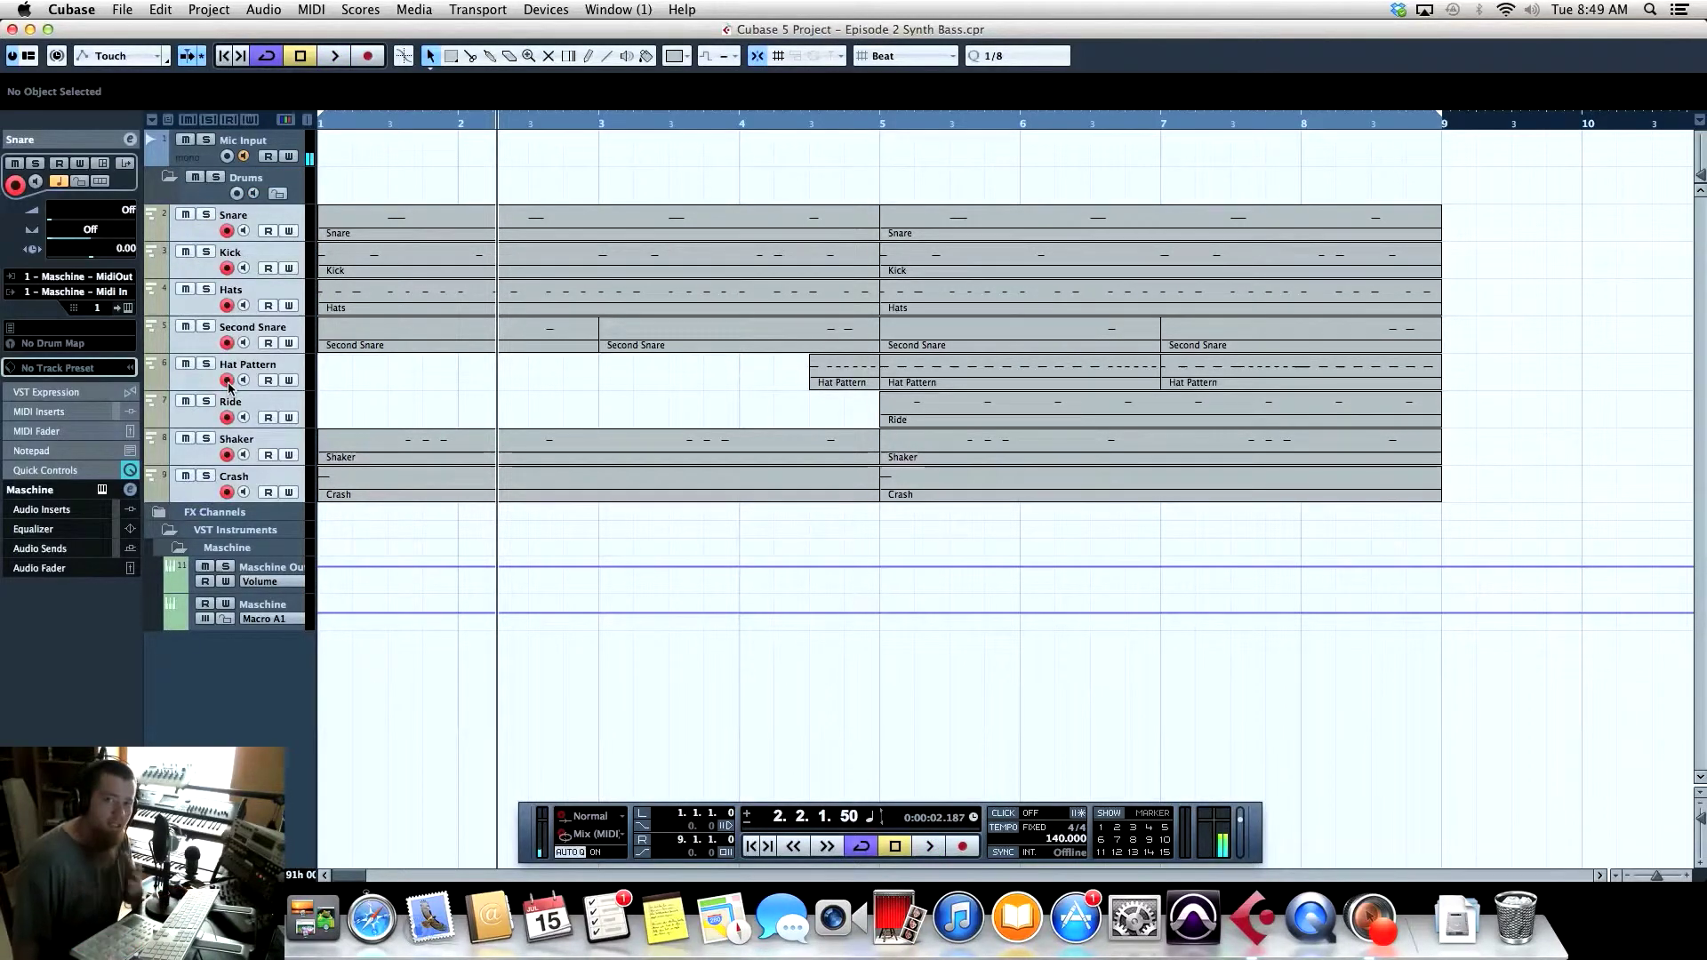
drag(189, 240, 217, 200)
click(175, 181)
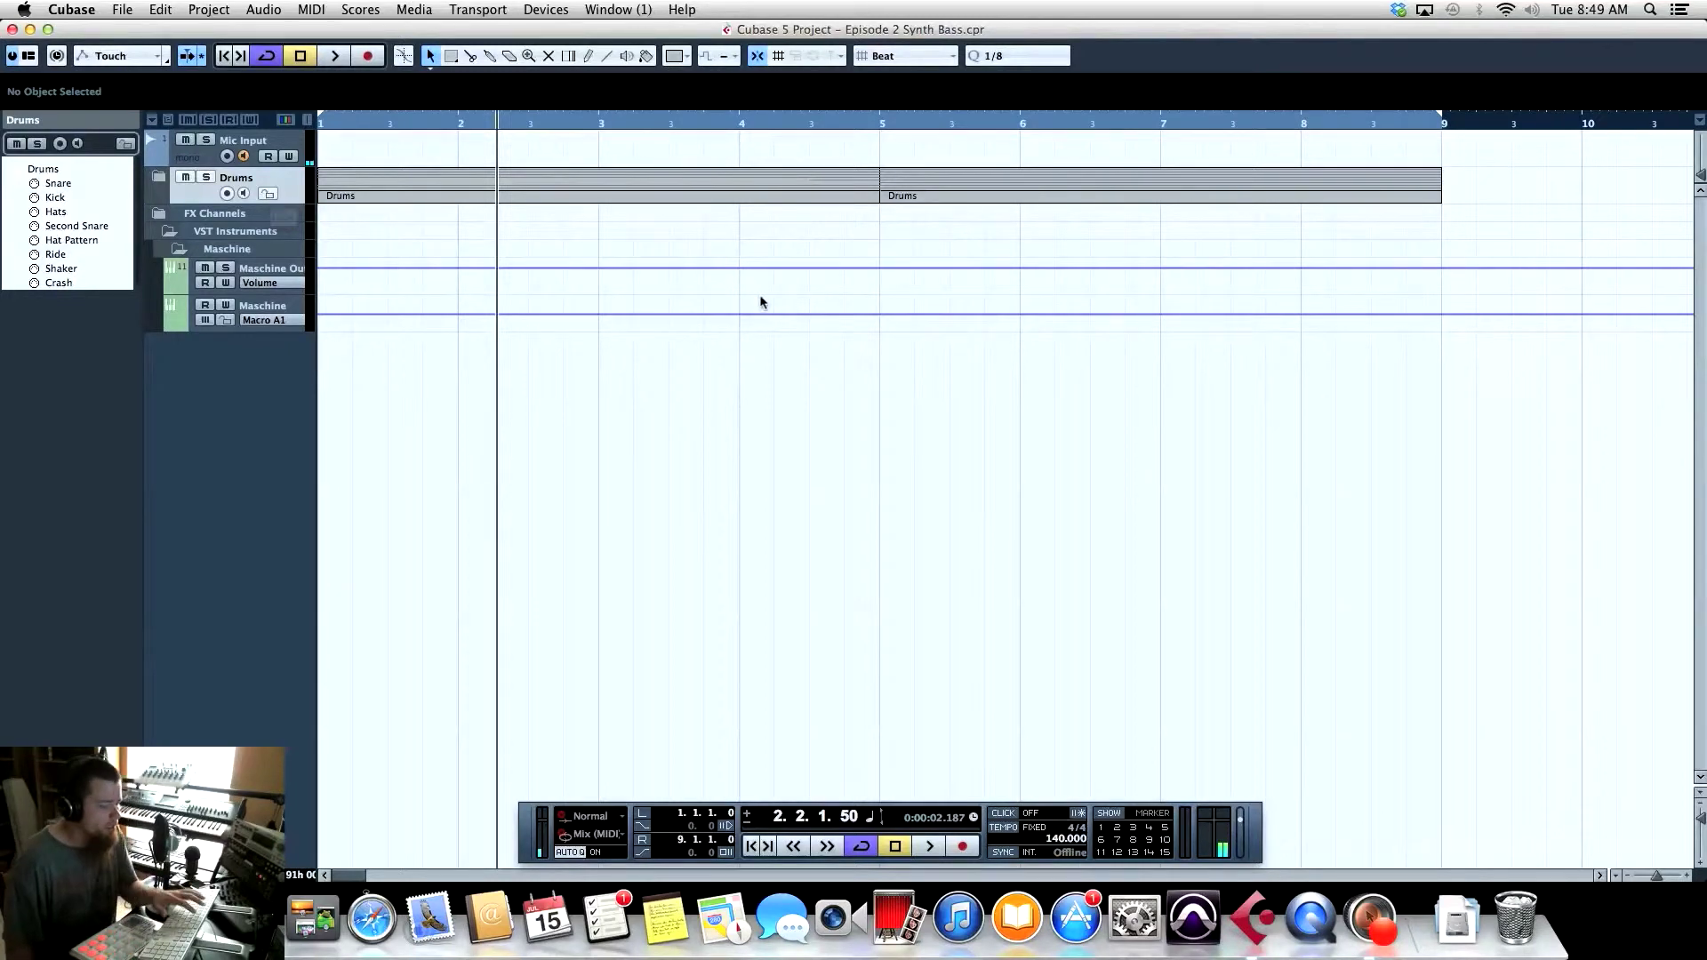
Load Strobe in the second VST instrument slot with an assigned MIDI track, leaving only its editor open
key(F11)
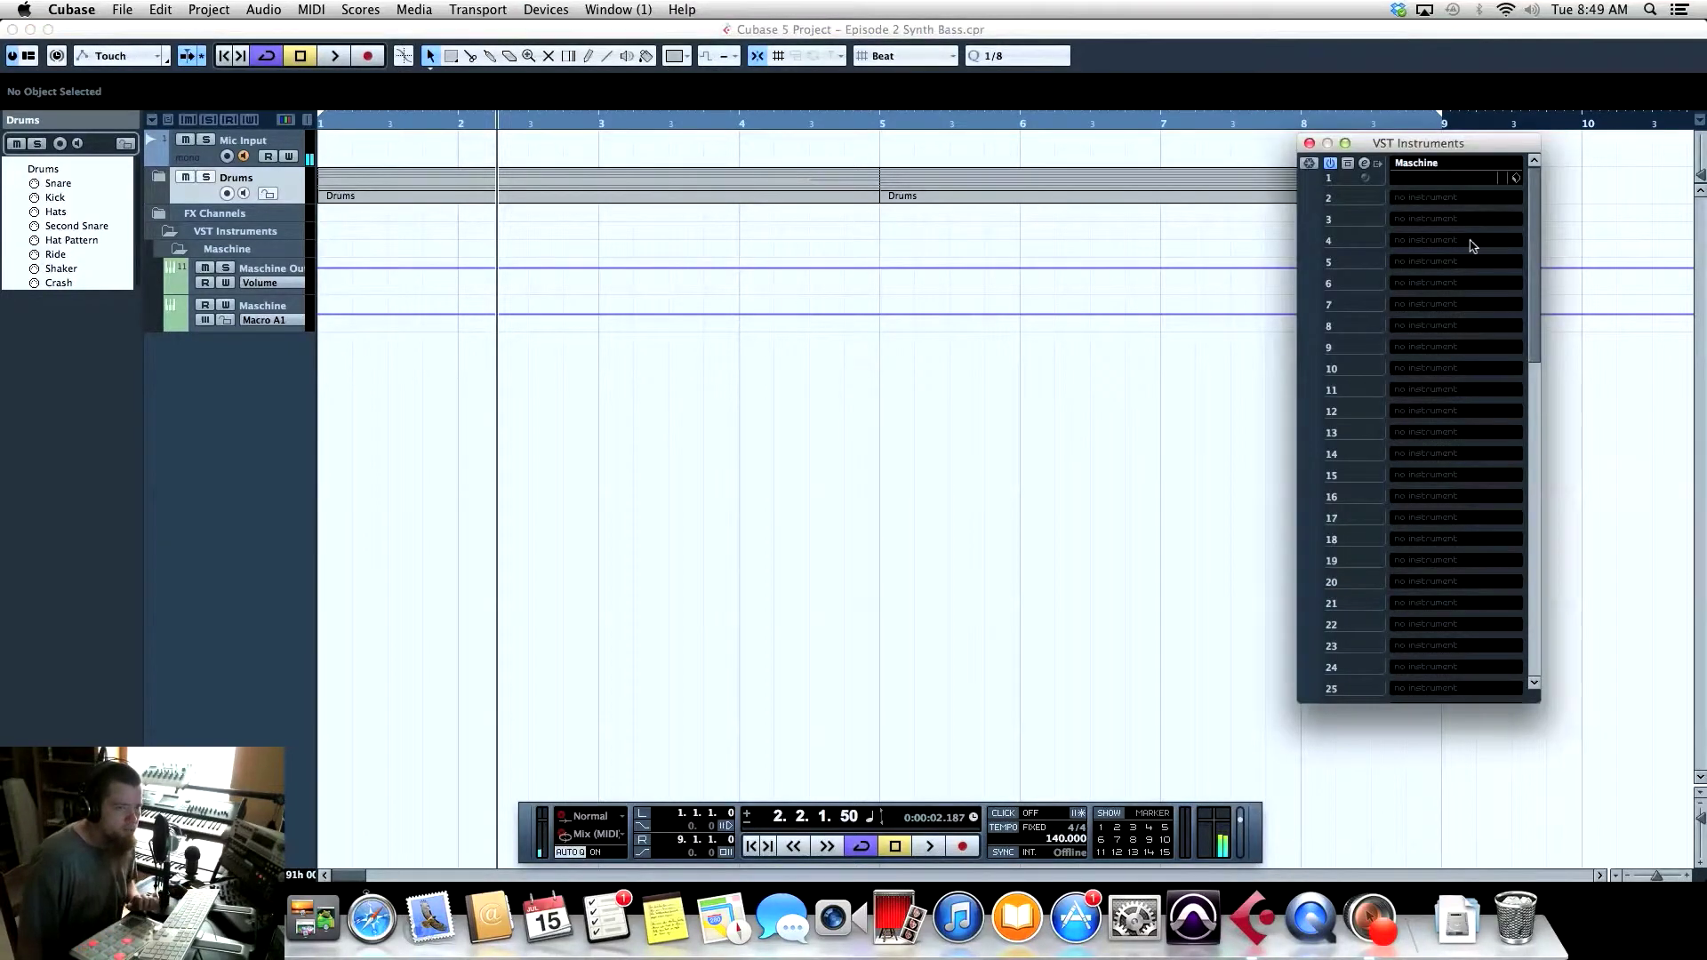
click(1441, 205)
mouse_move(1438, 233)
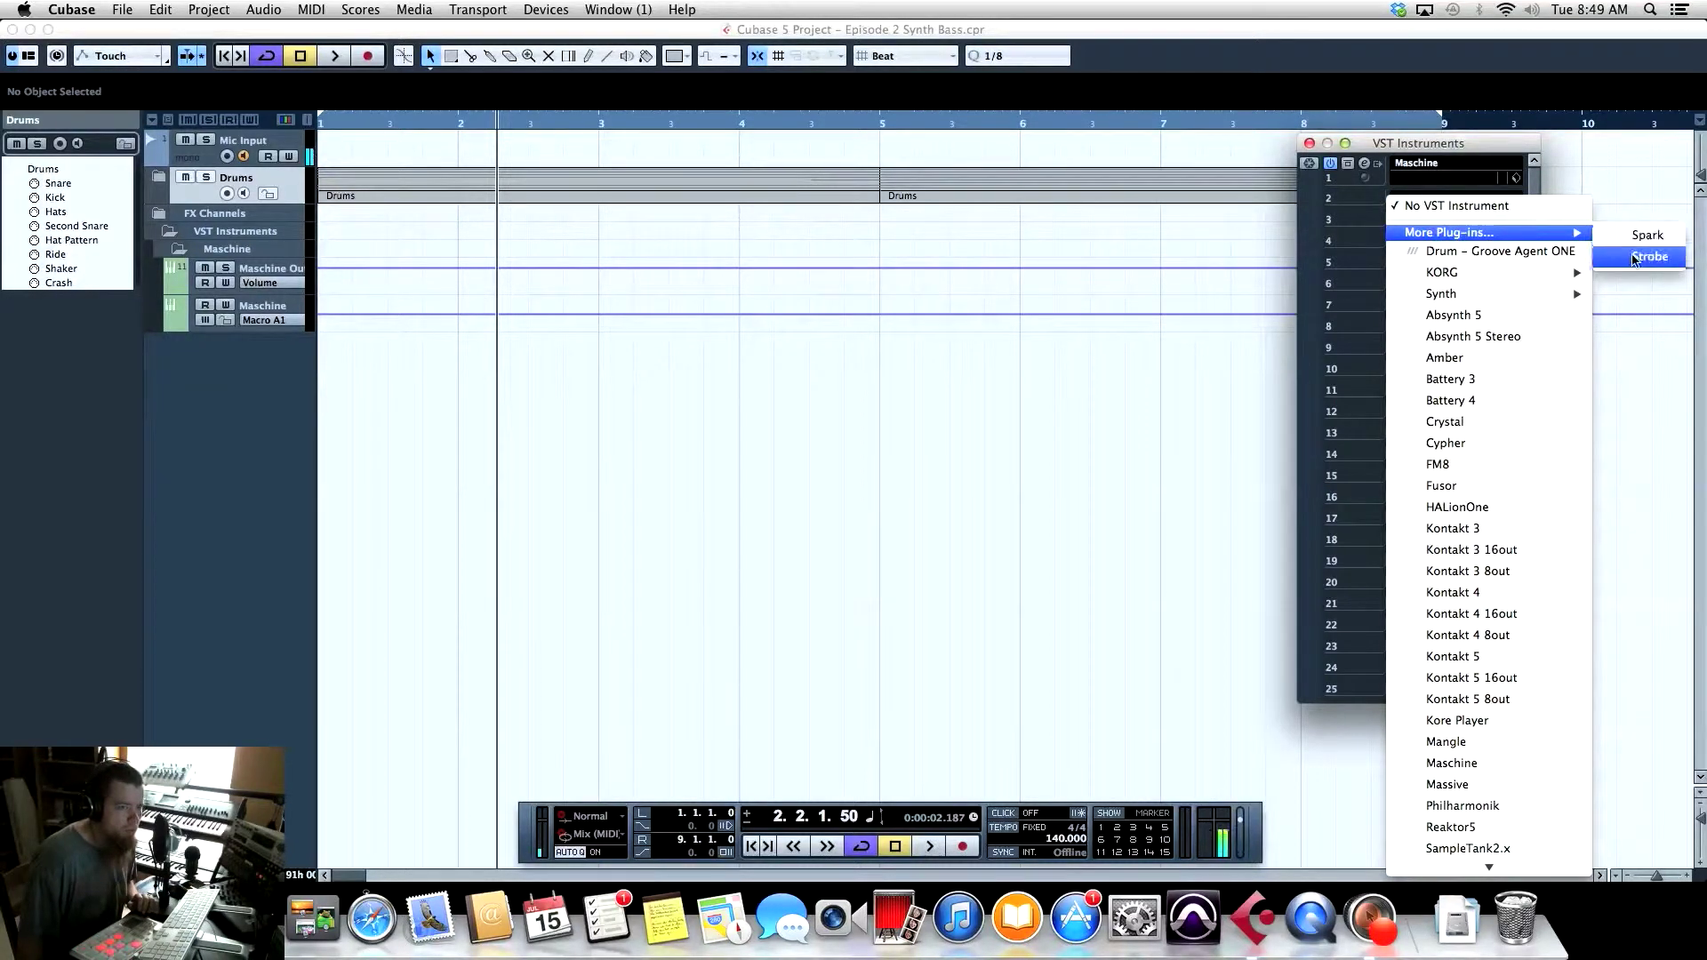
click(1633, 259)
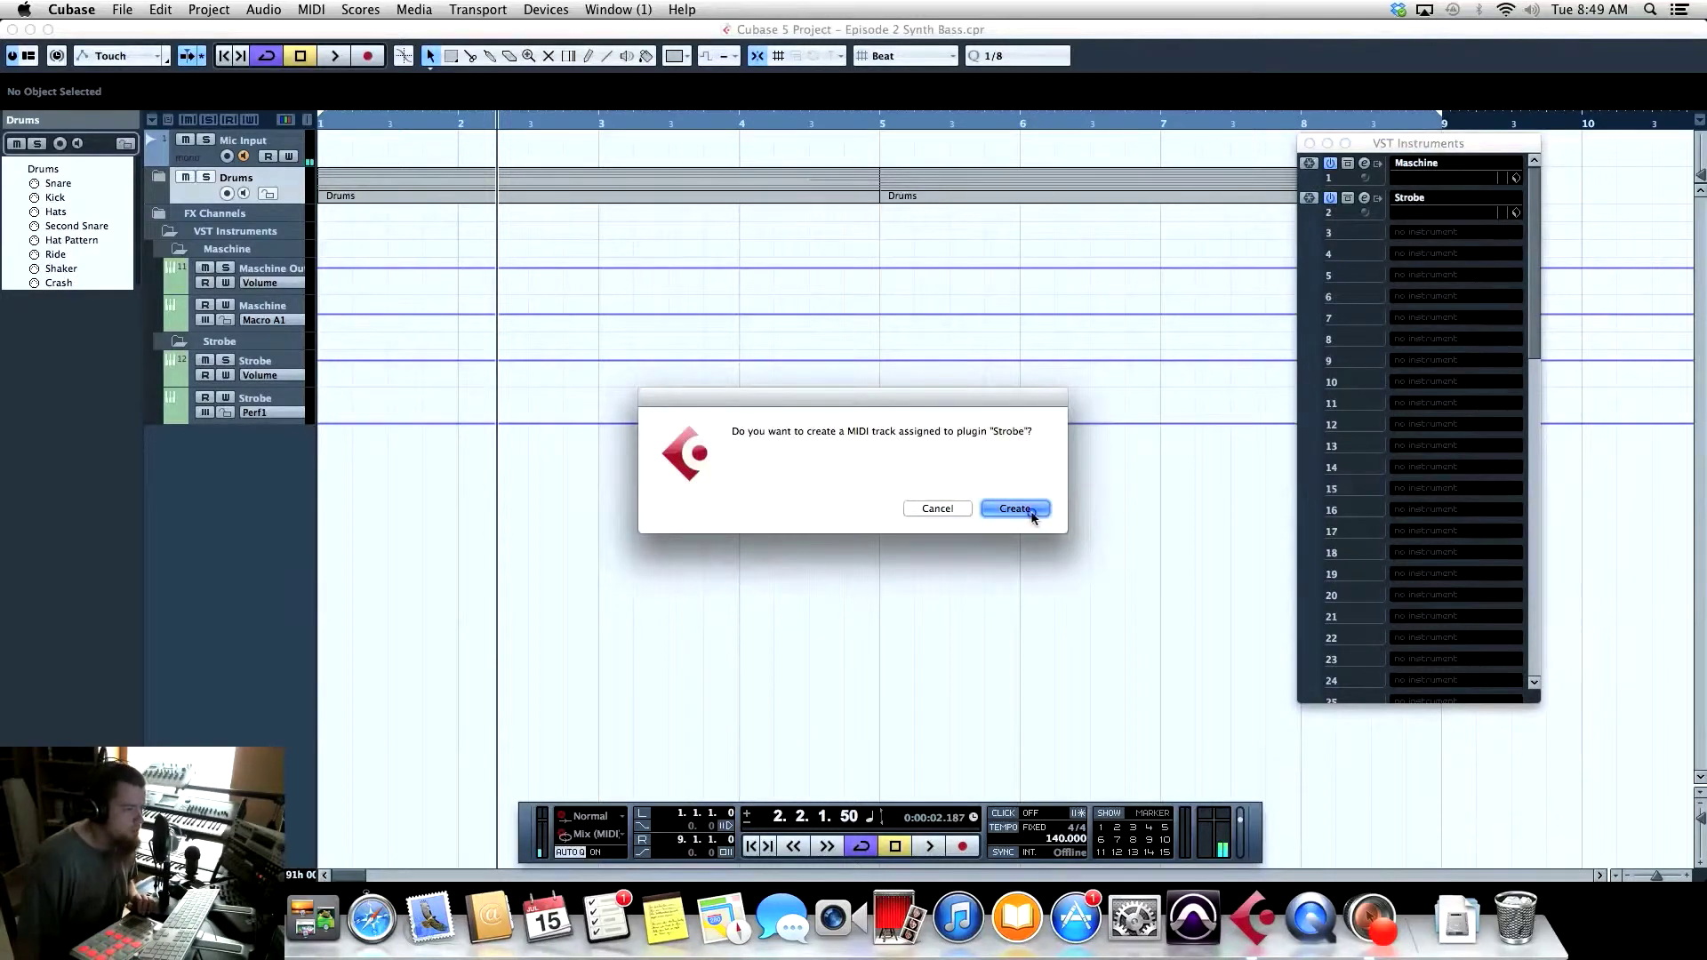
click(1014, 509)
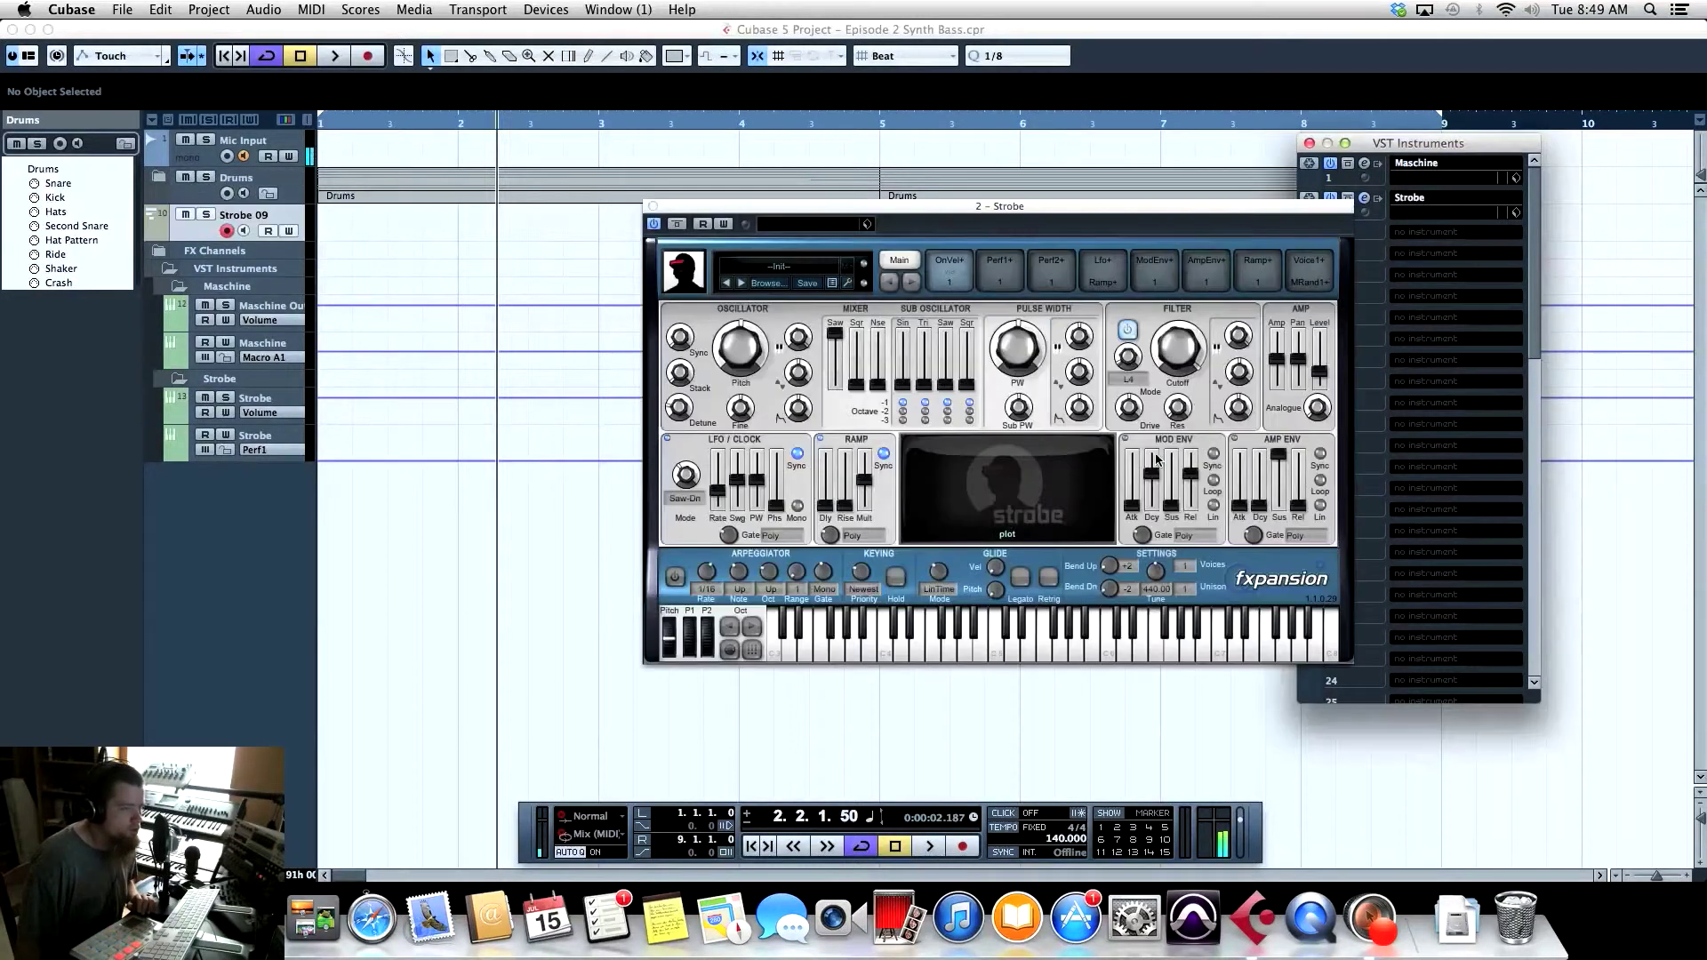
click(1309, 143)
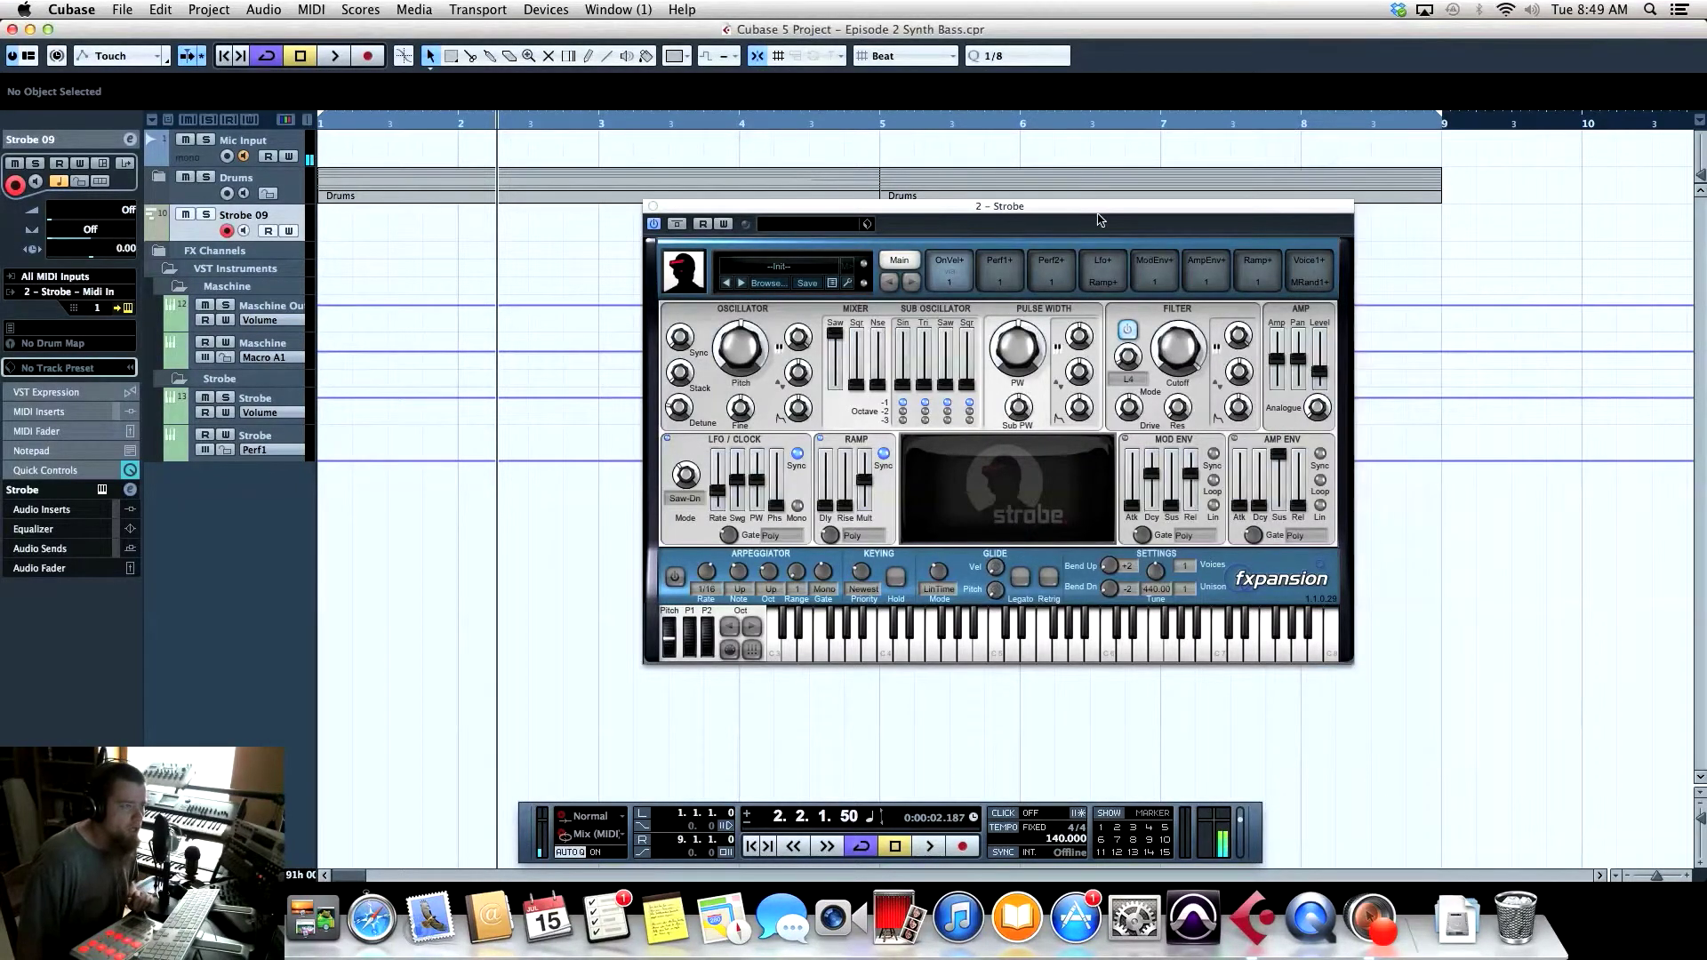
drag(1098, 213, 996, 273)
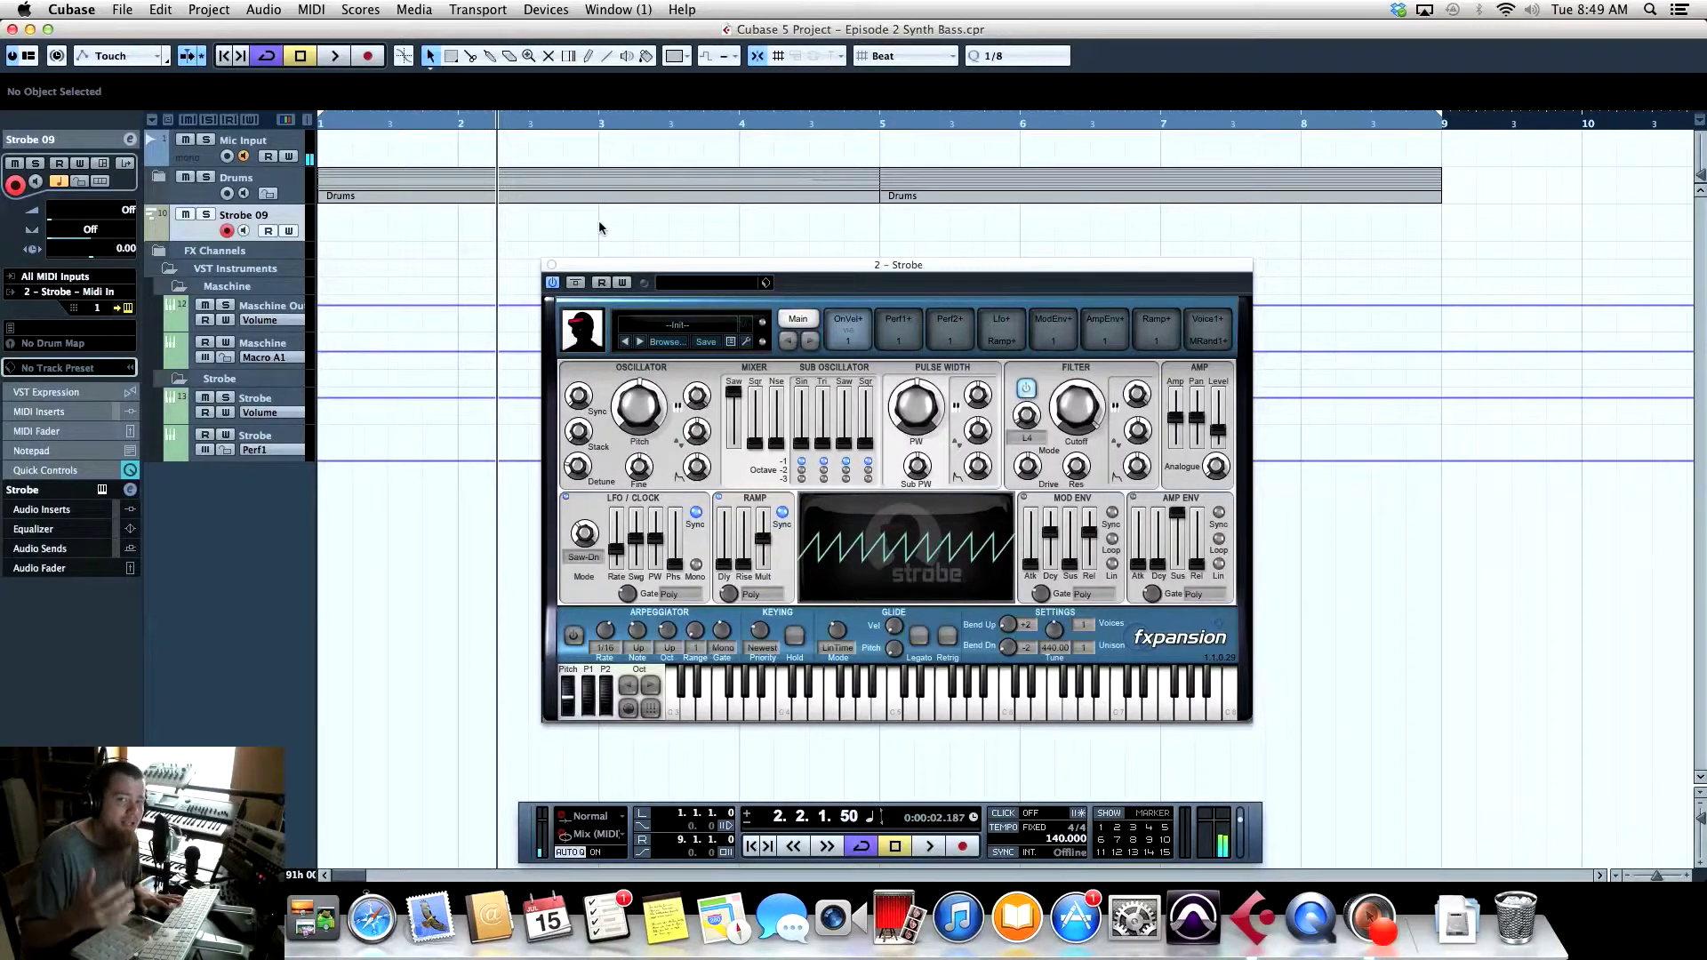
Record an eight-bar Strobe MIDI part over the looping drums, then stop playback
key(Home)
key(space)
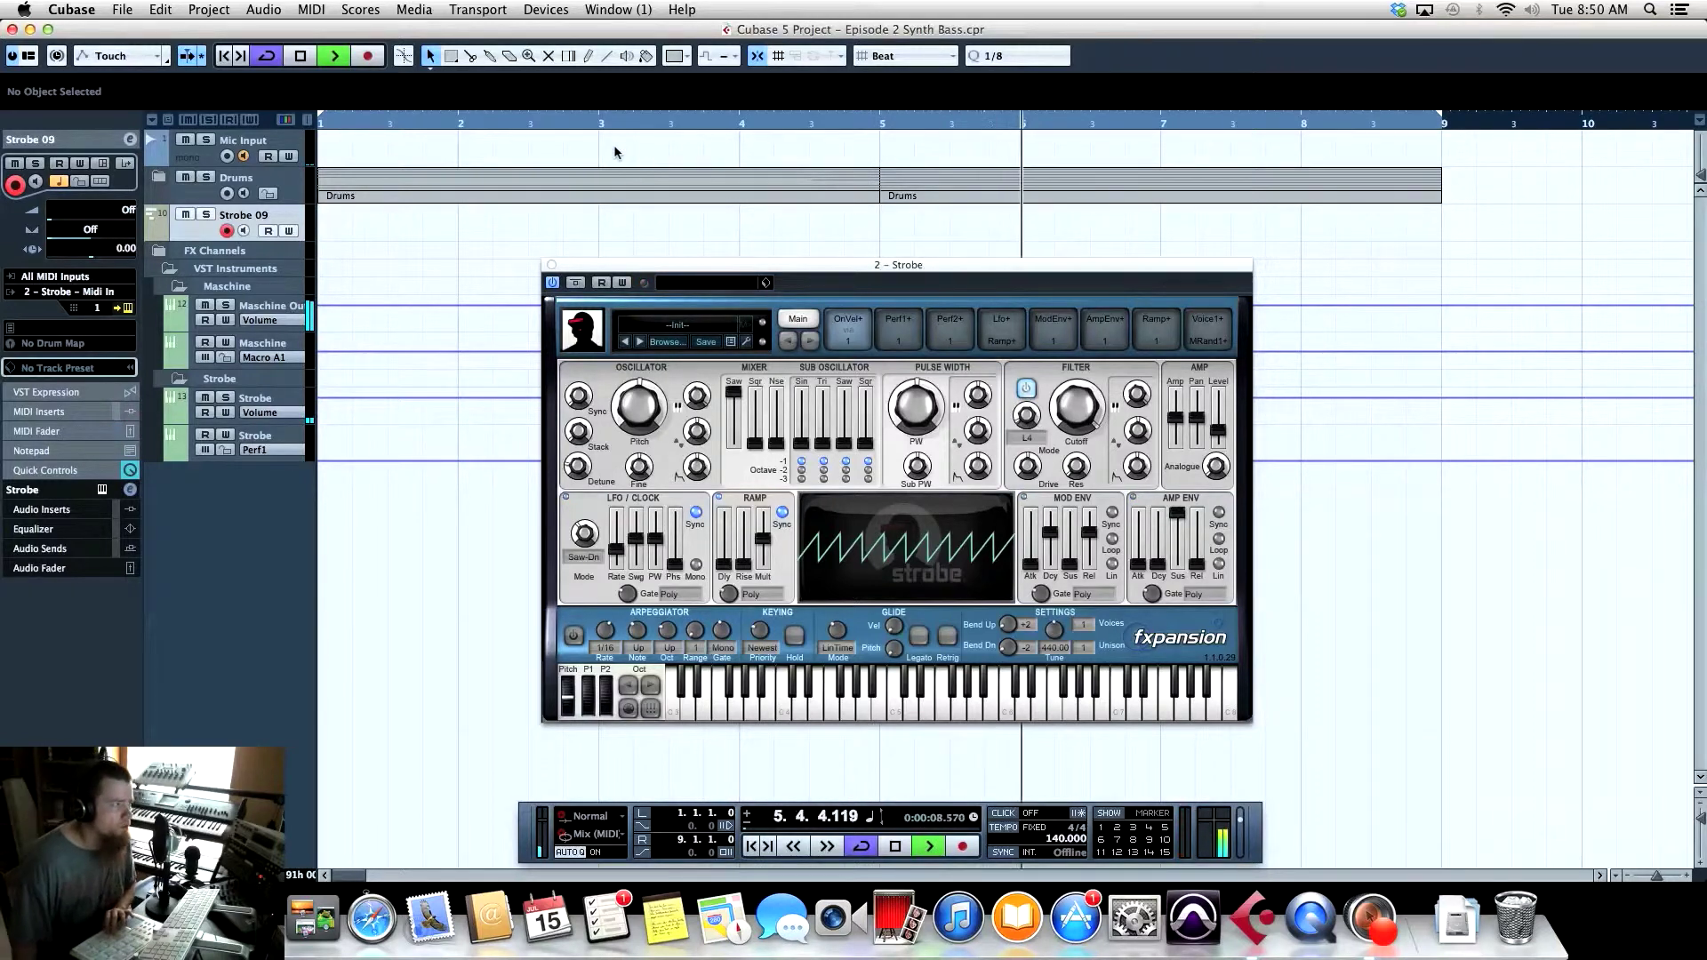
click(377, 60)
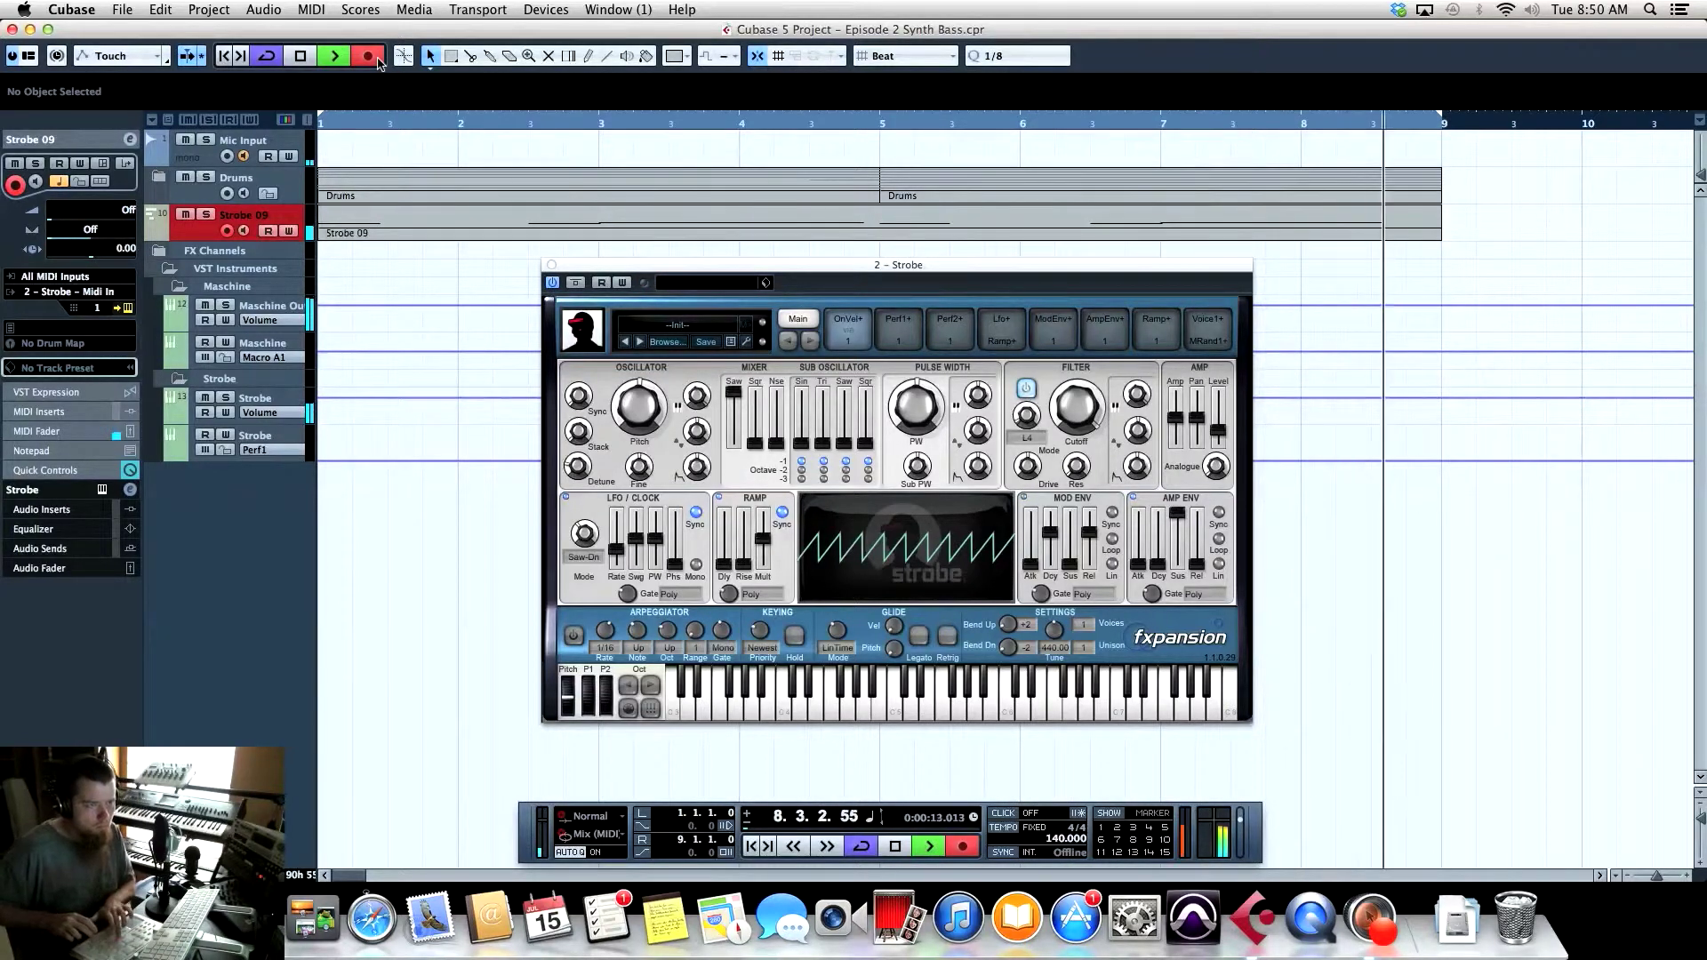
click(375, 58)
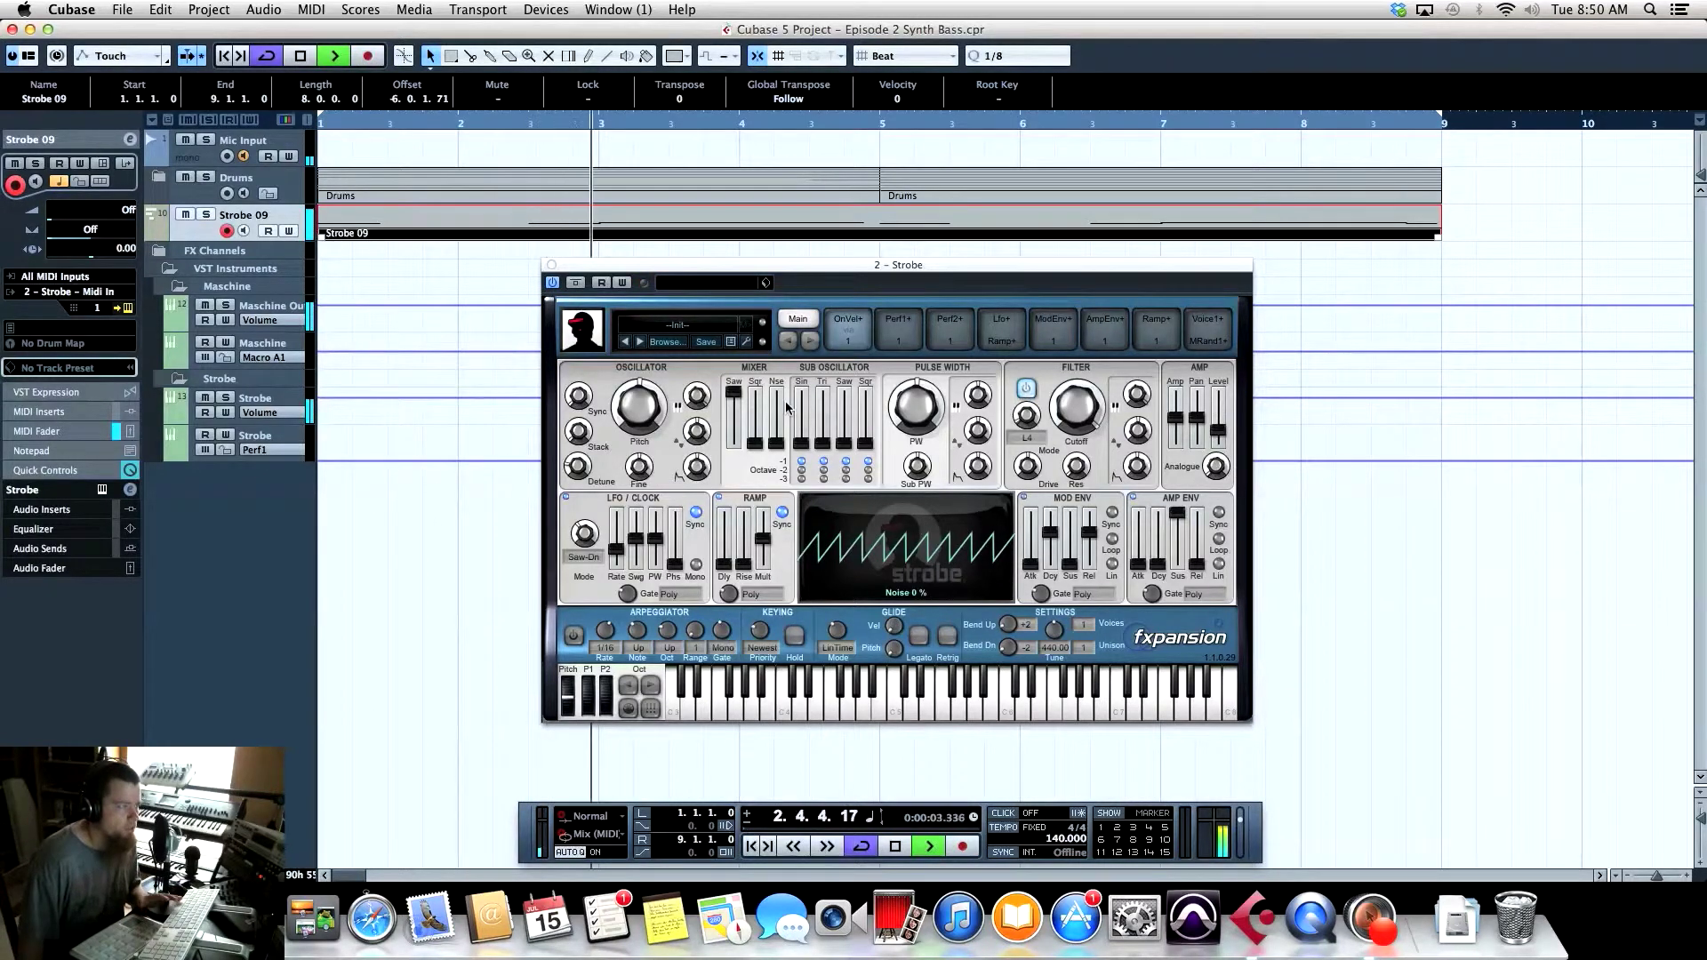
key(space)
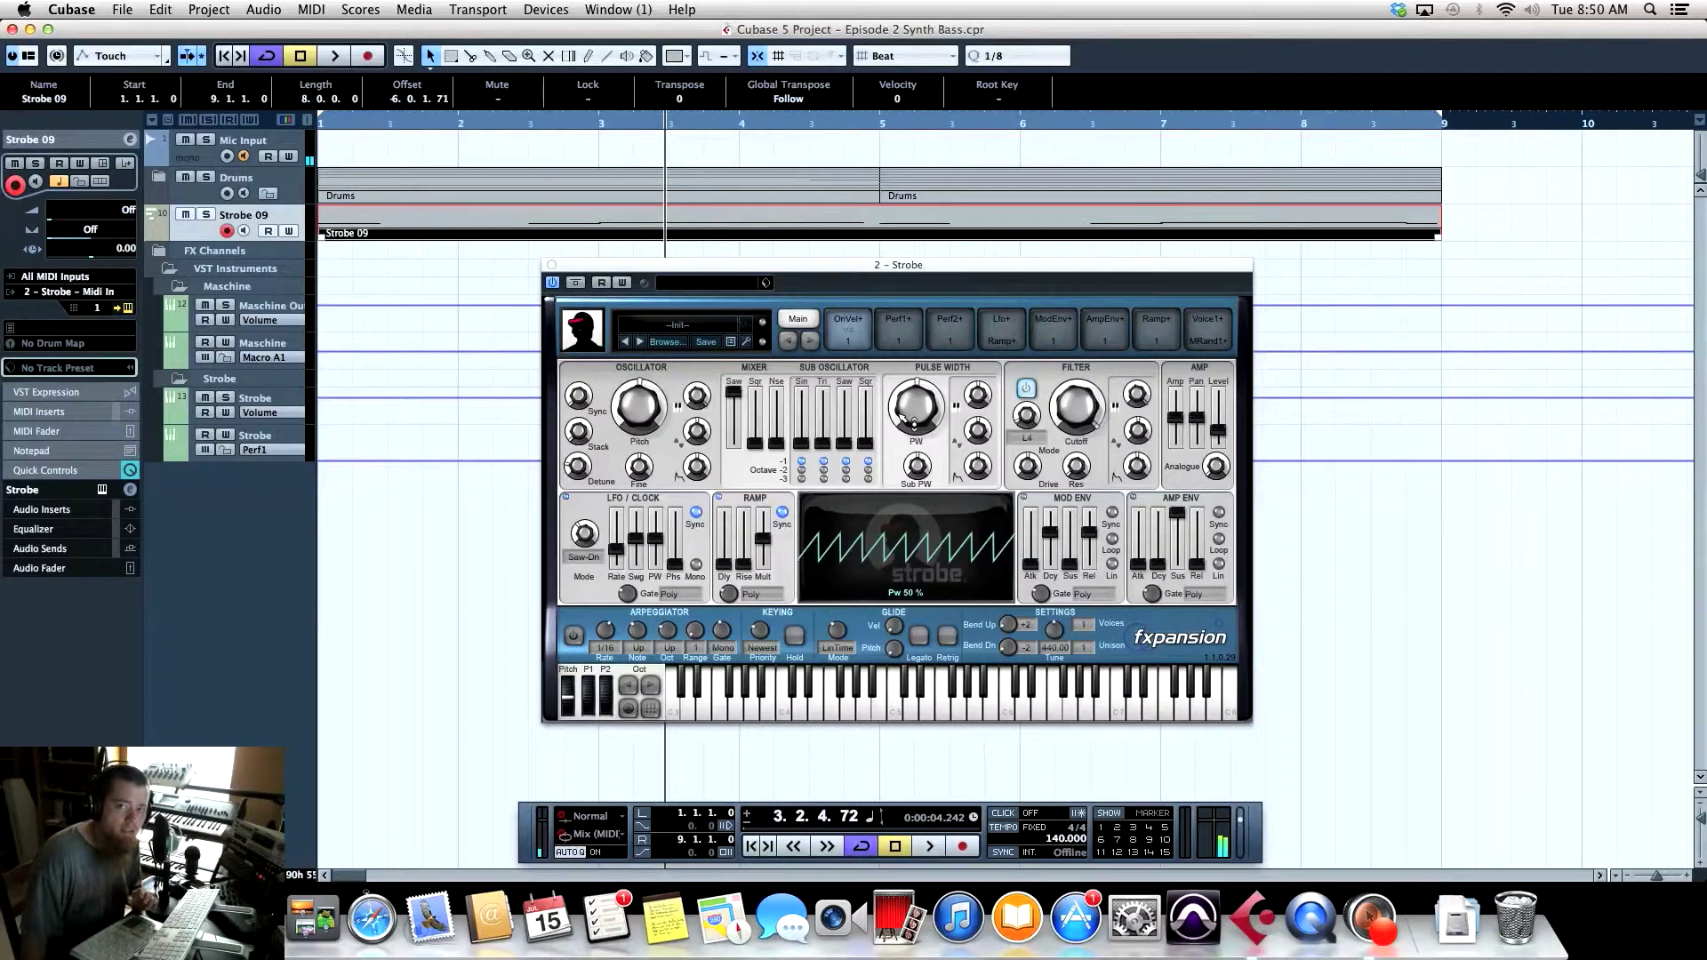
Adjust Strobe's oscillator stack and unison settings, and raise the square wave level in the mixer
key(space)
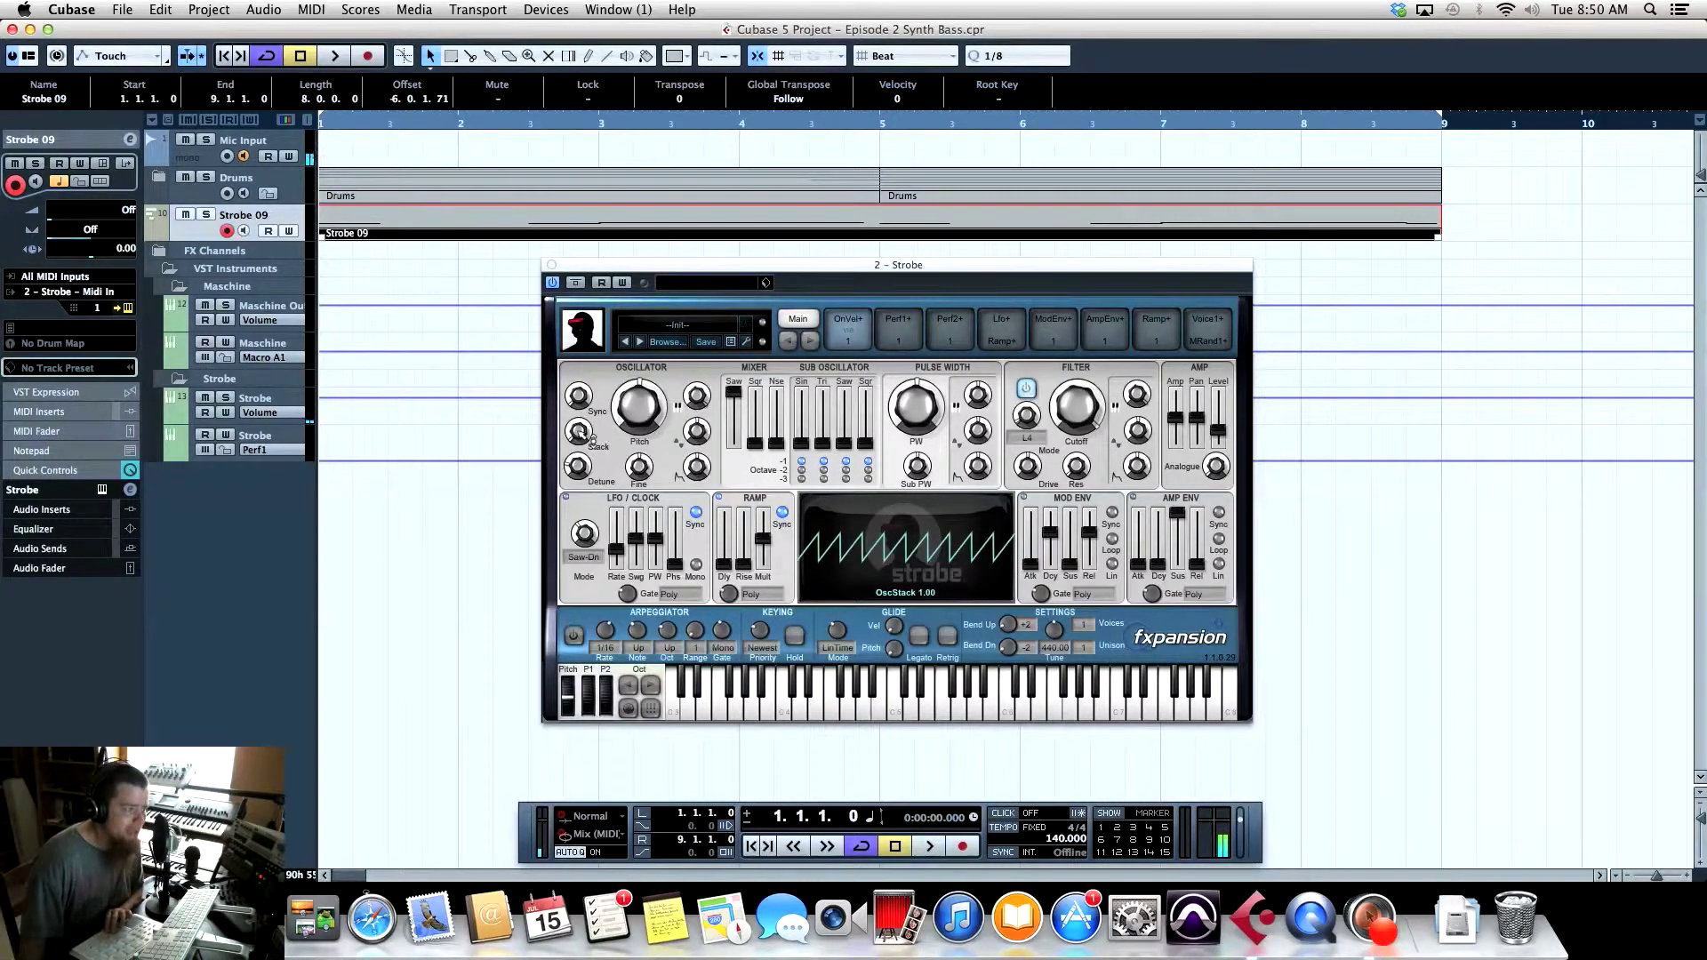
drag(583, 434, 599, 418)
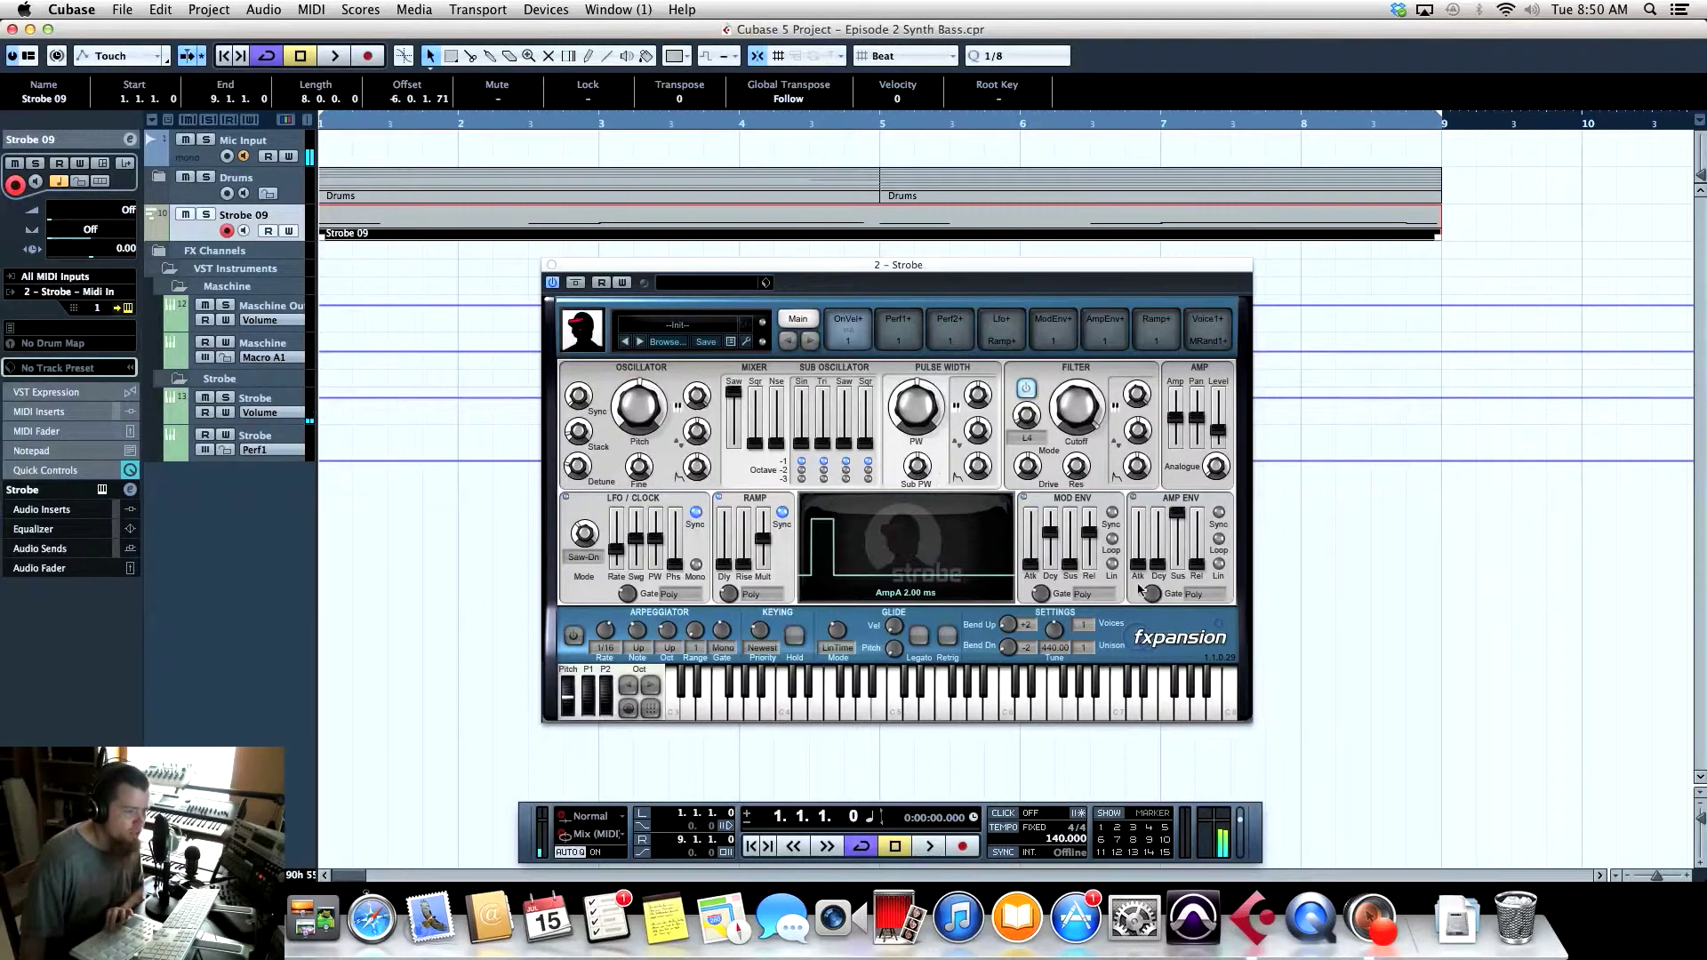
drag(1092, 655, 1102, 647)
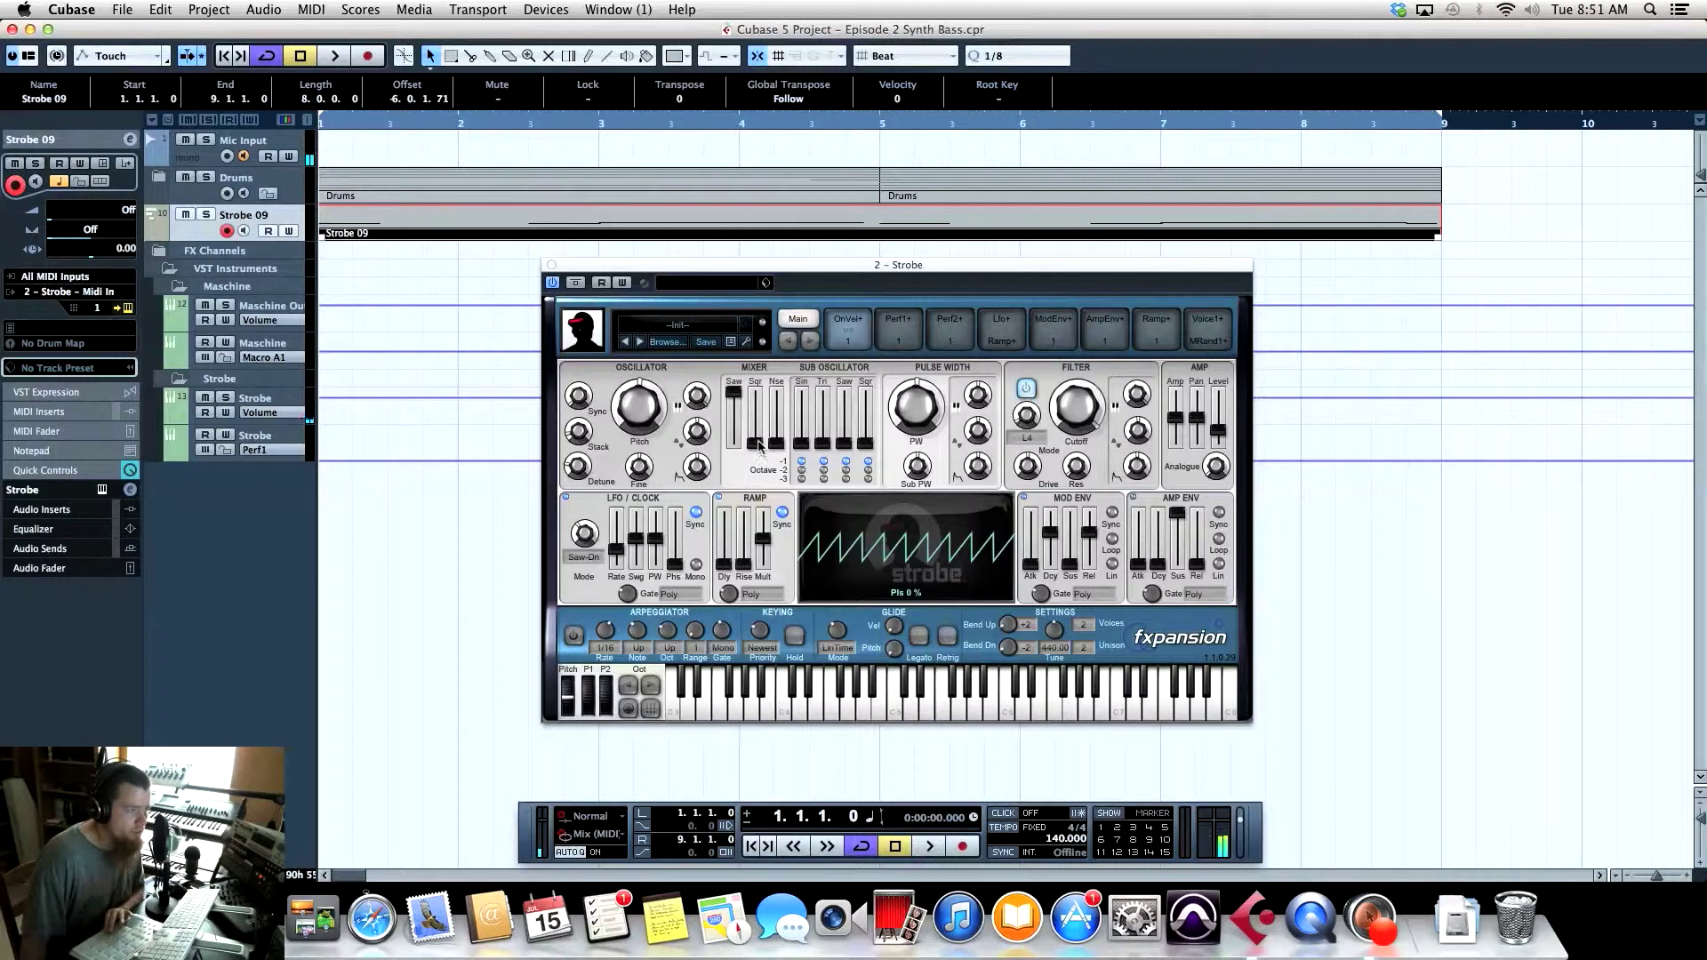
drag(762, 449, 765, 411)
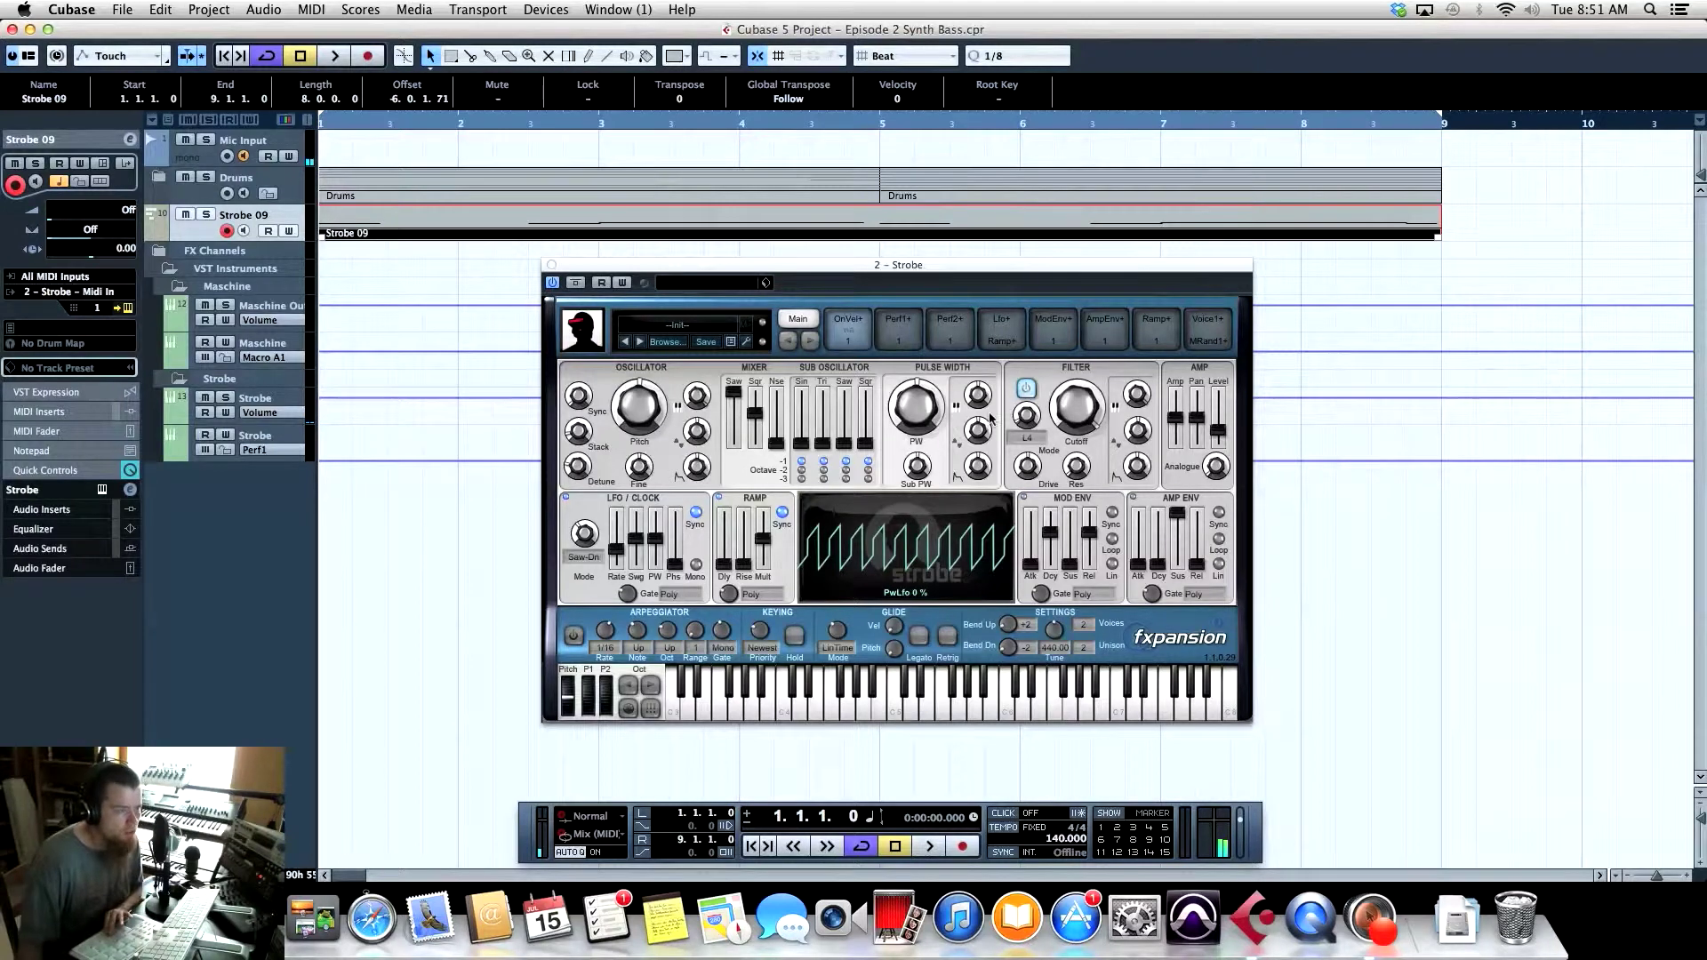
Lower Strobe's filter cutoff and raise the attack of the amp envelope
drag(1082, 406, 1090, 491)
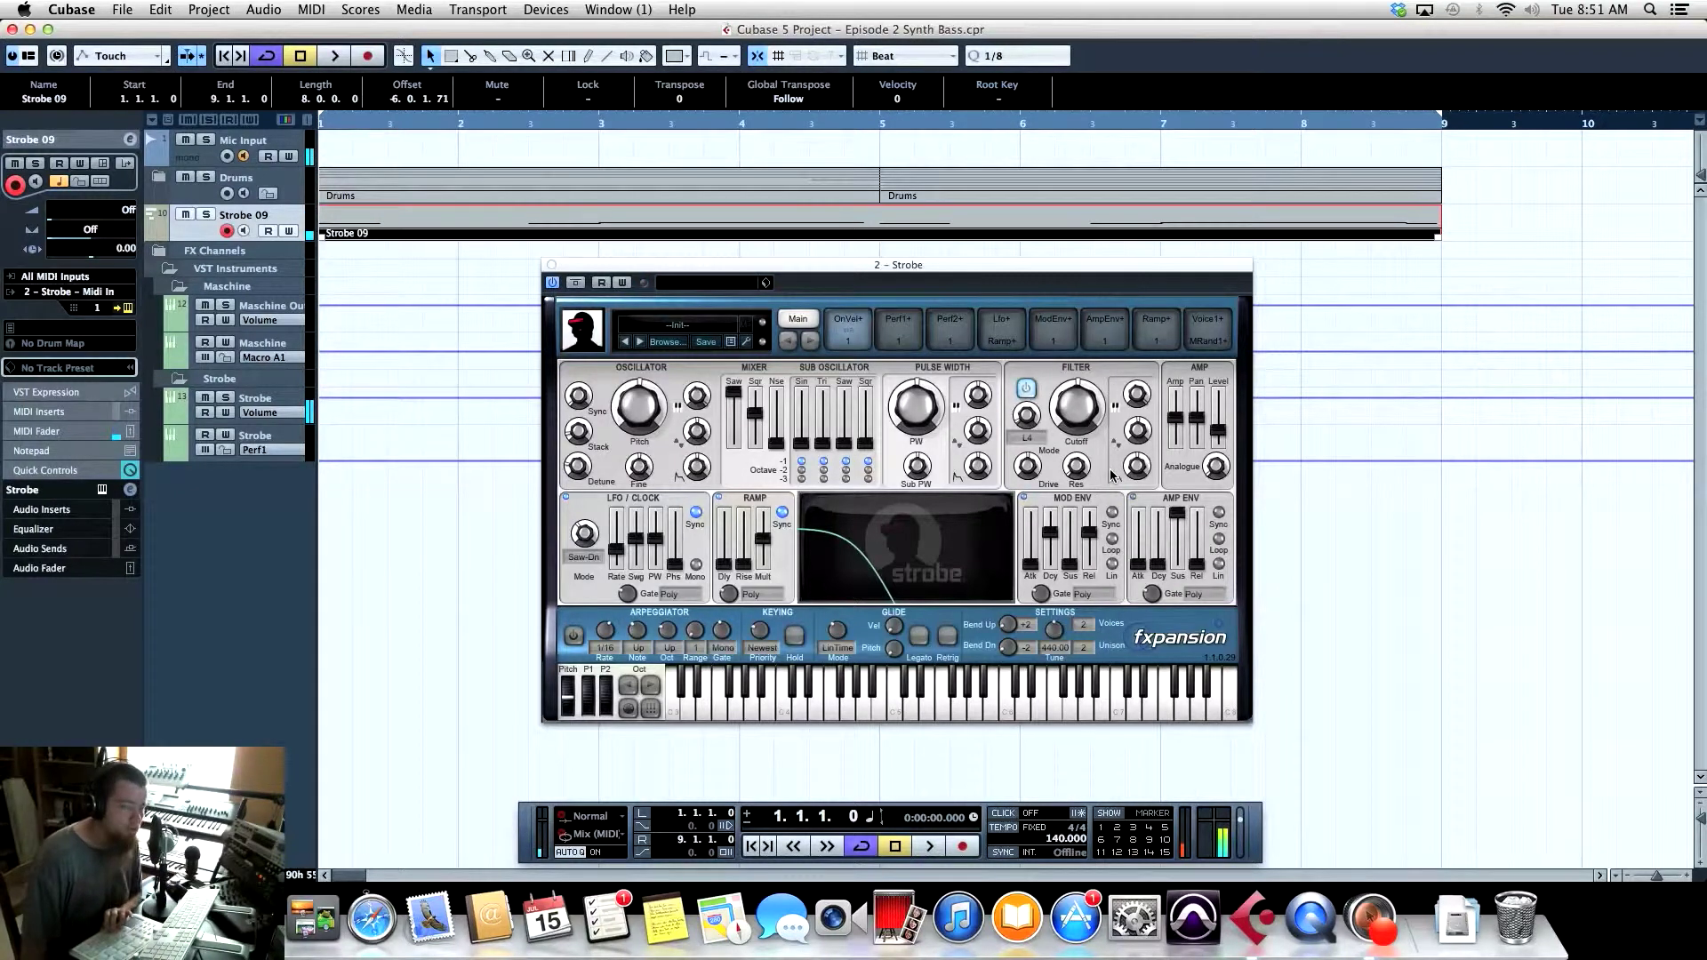
click(1141, 555)
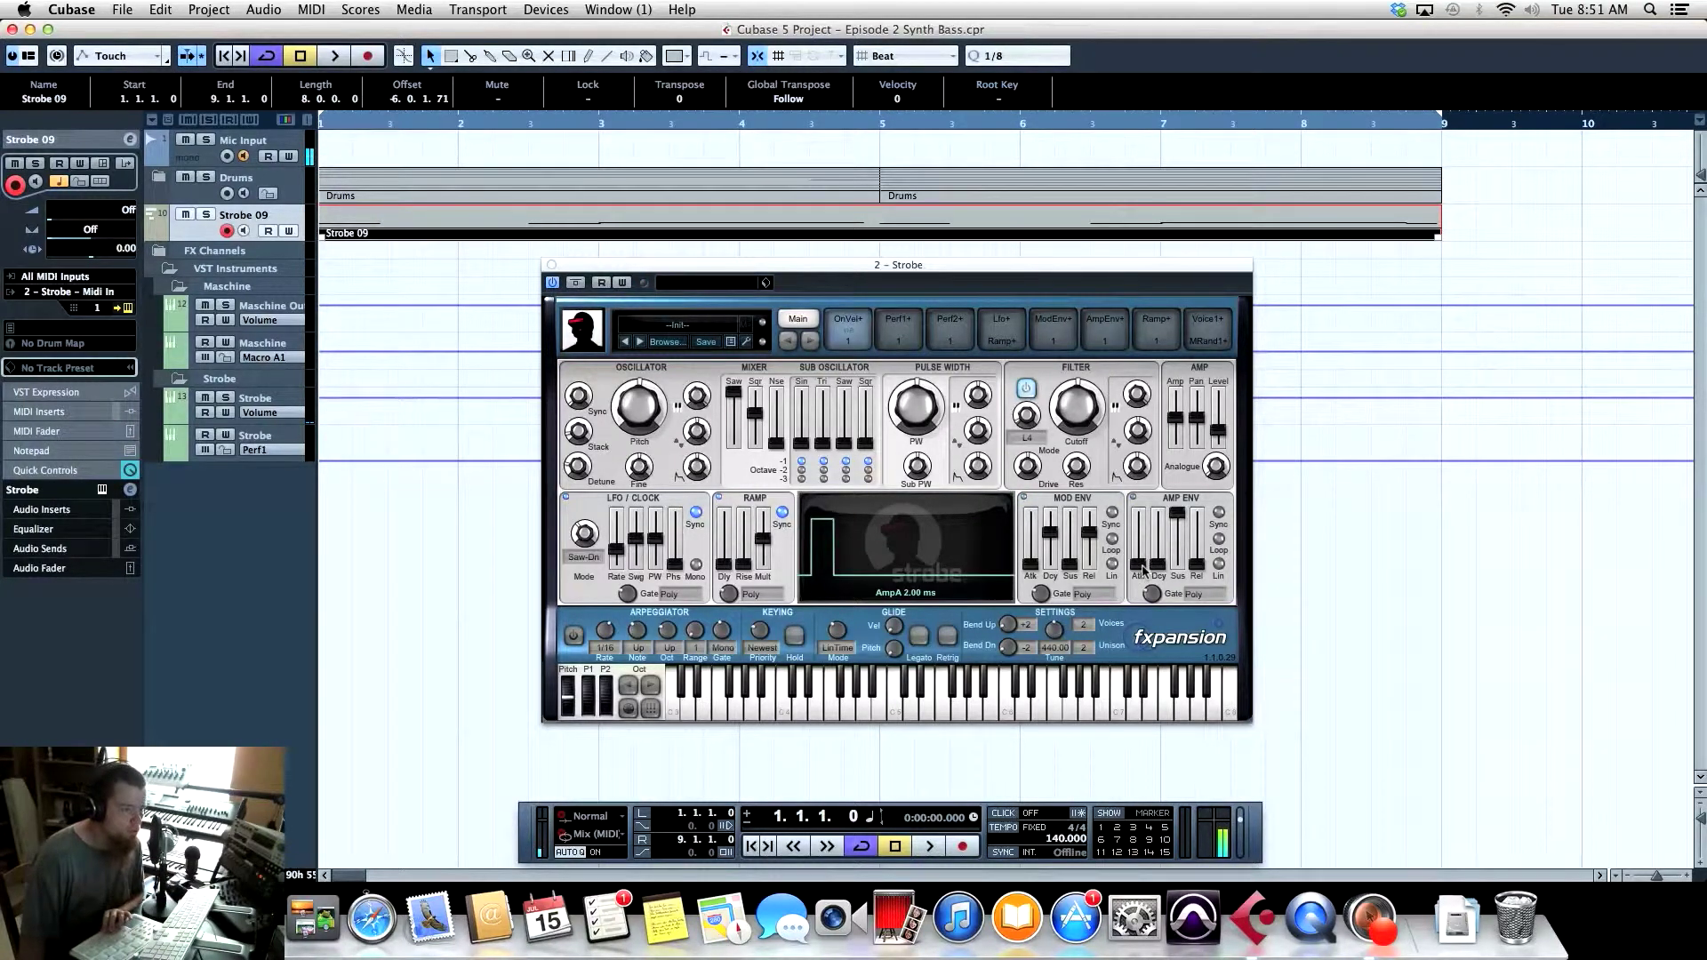
mouse_move(1143, 573)
mouse_down()
mouse_move(1150, 556)
mouse_move(1207, 564)
mouse_move(1147, 552)
mouse_up()
click(1159, 563)
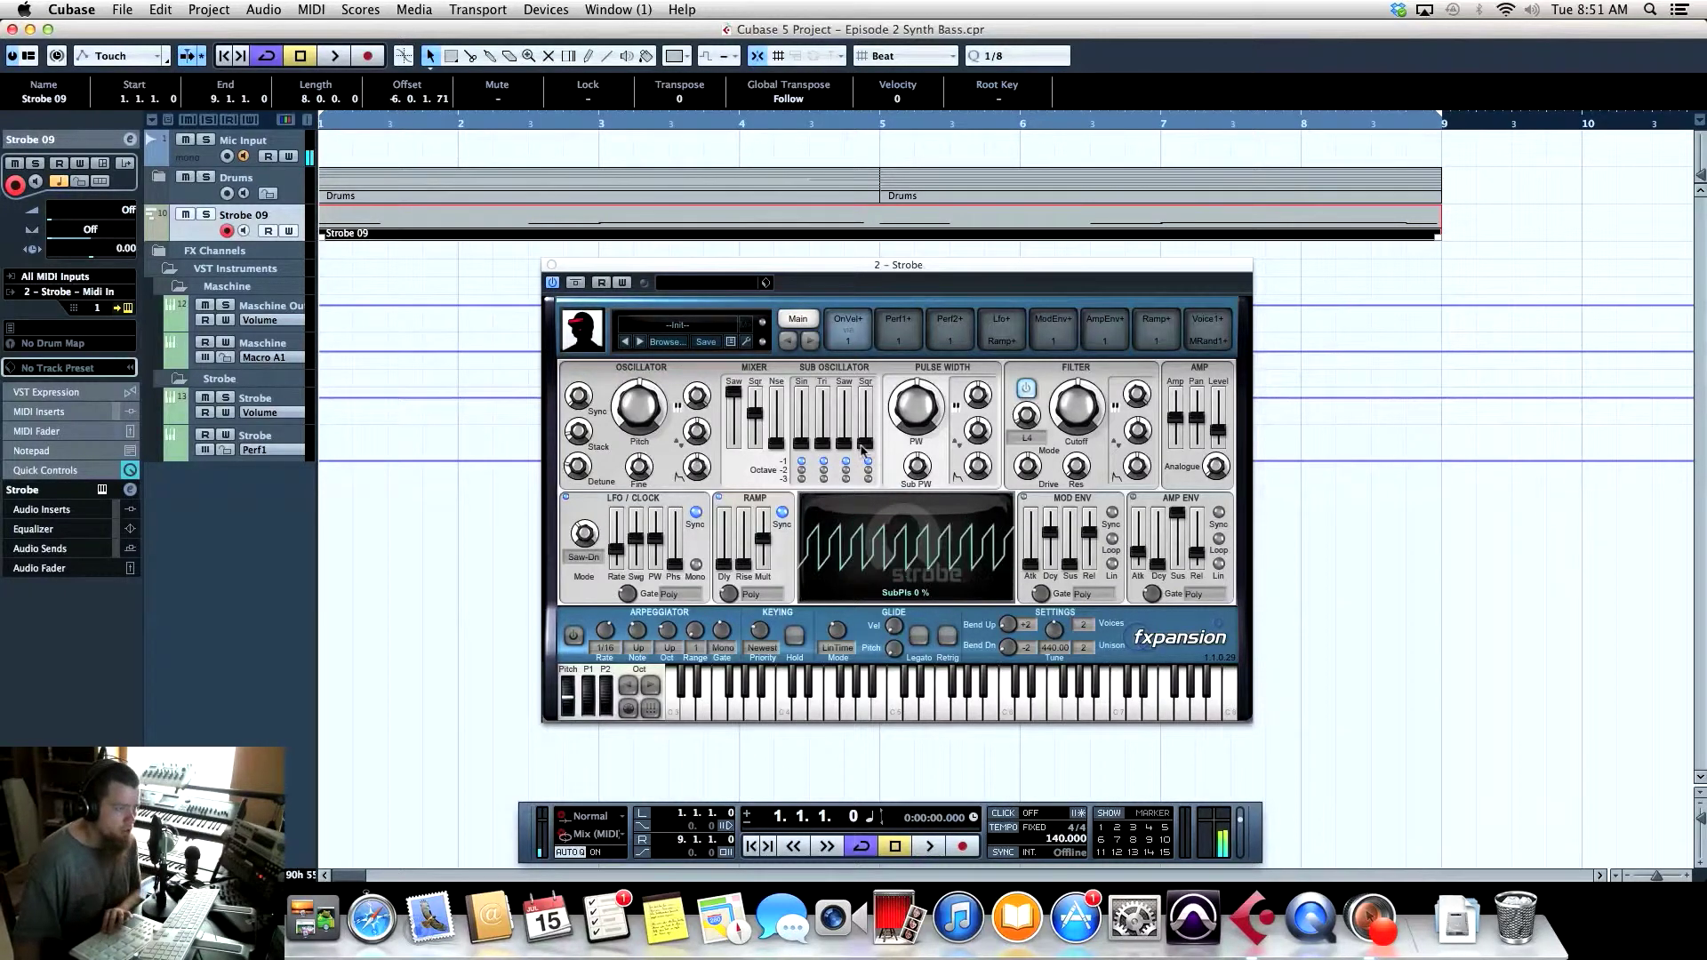
Assign the Lfo+ modulation slot to the filter cutoff and set the LFO waveform to Sin
click(810, 341)
click(810, 341)
click(810, 342)
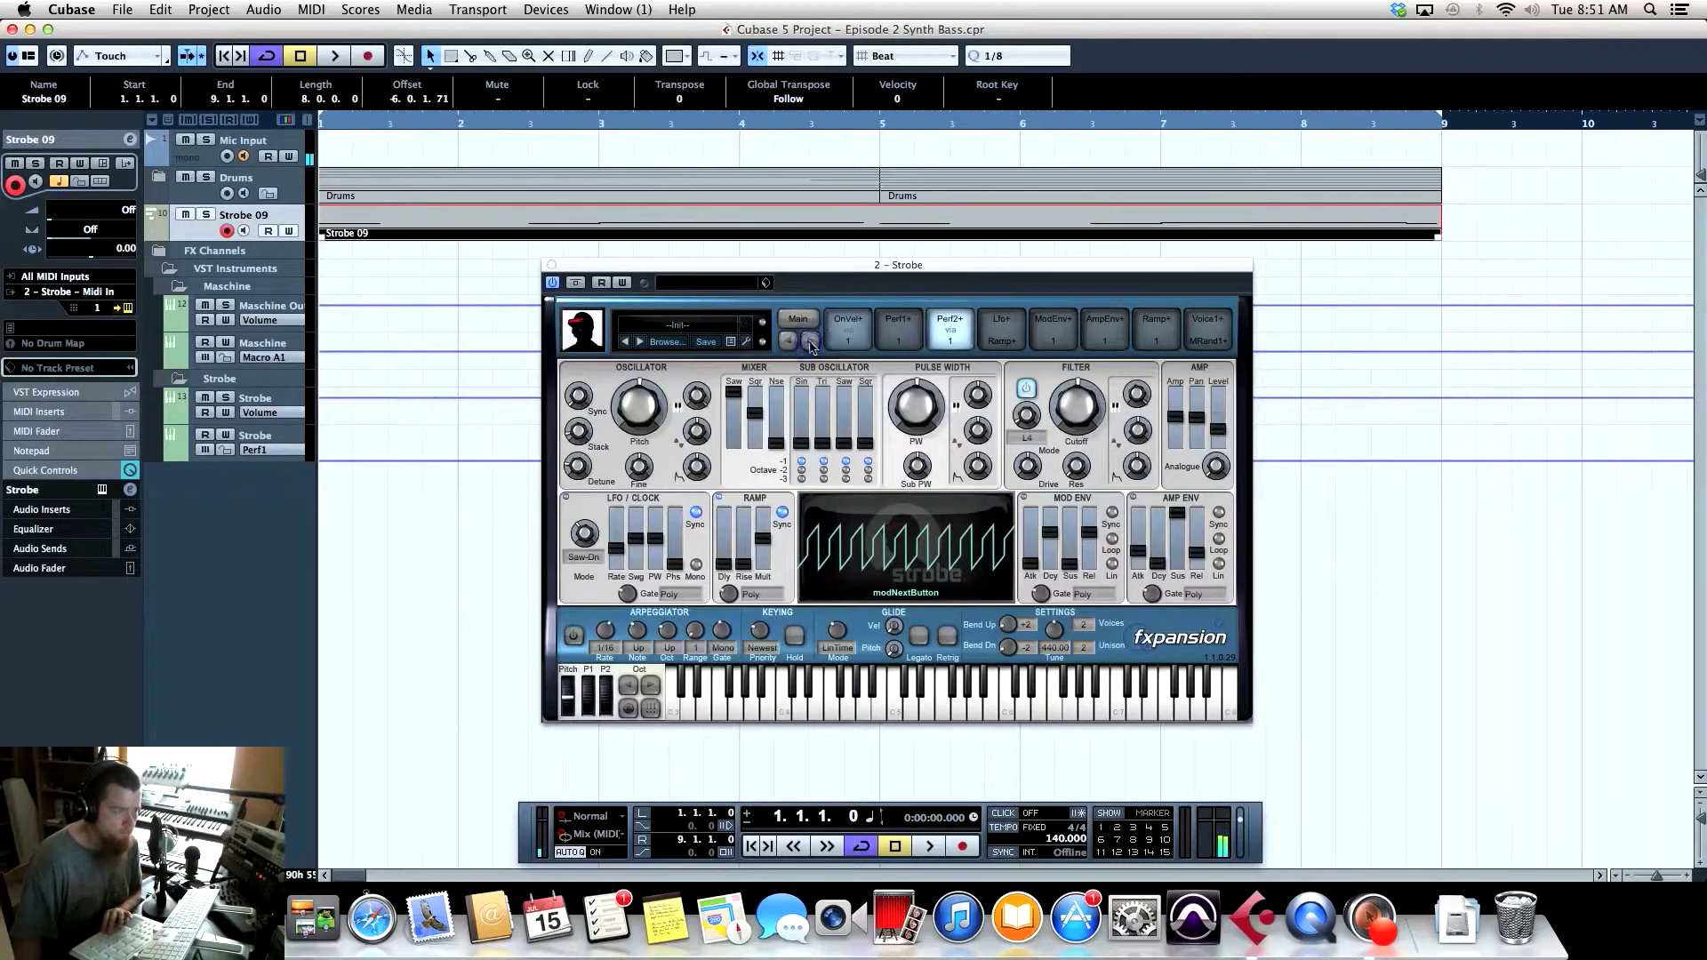
click(810, 341)
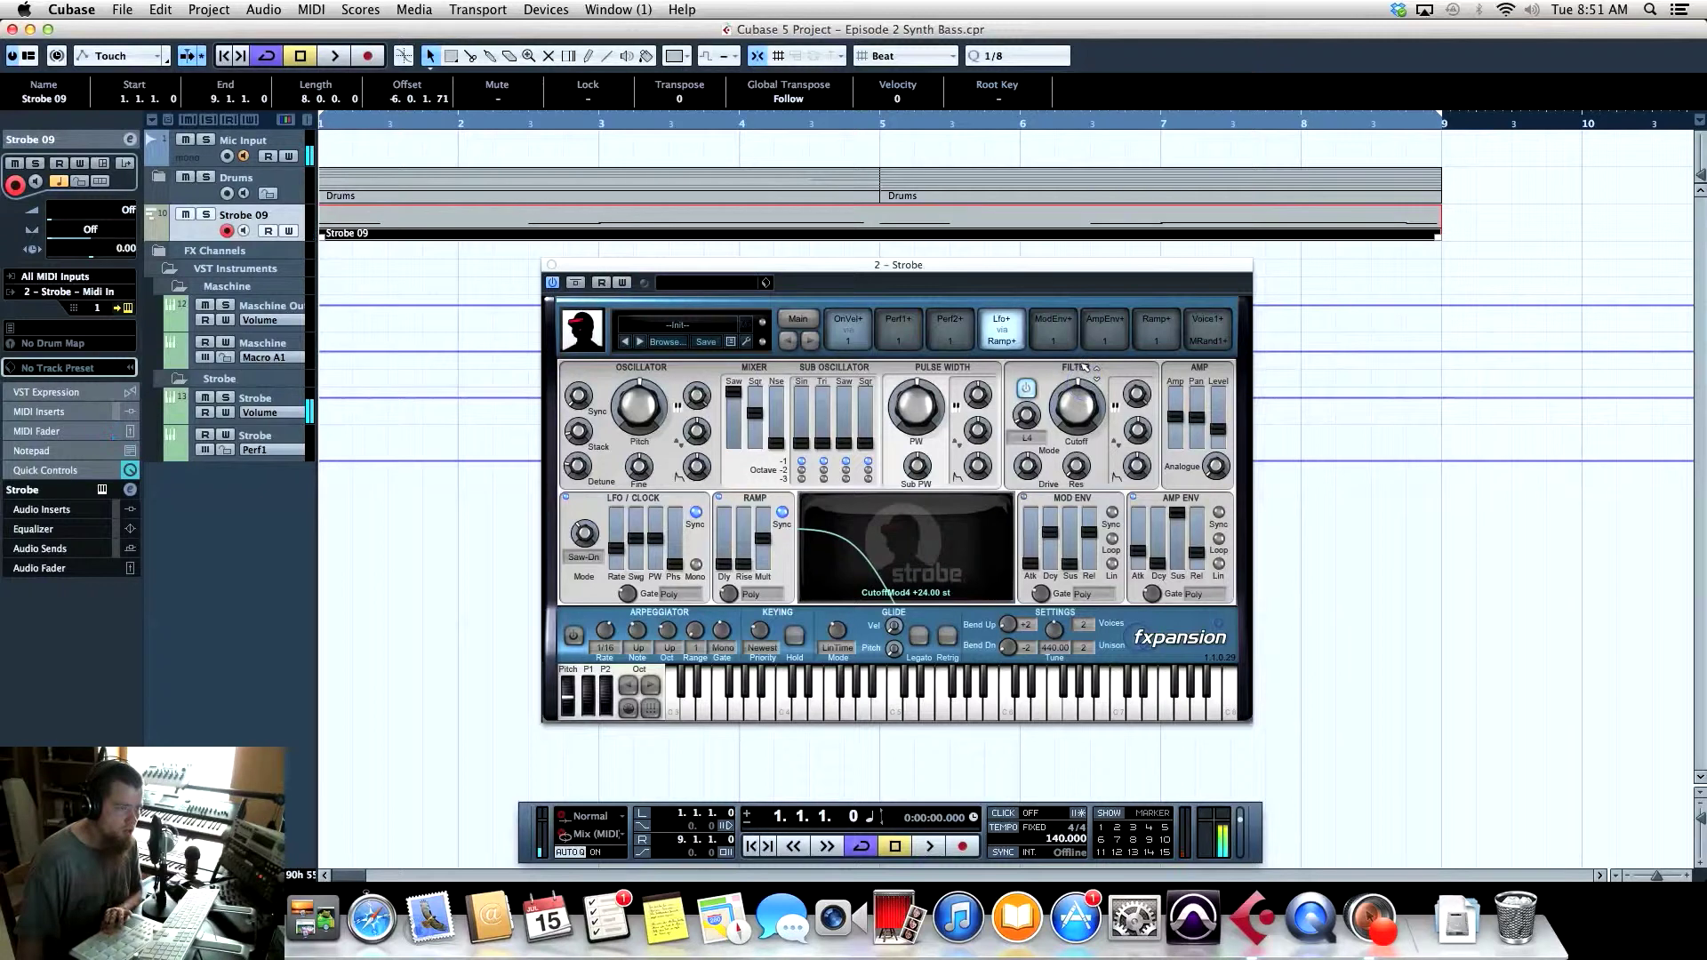
scroll(1096, 390, up, 3)
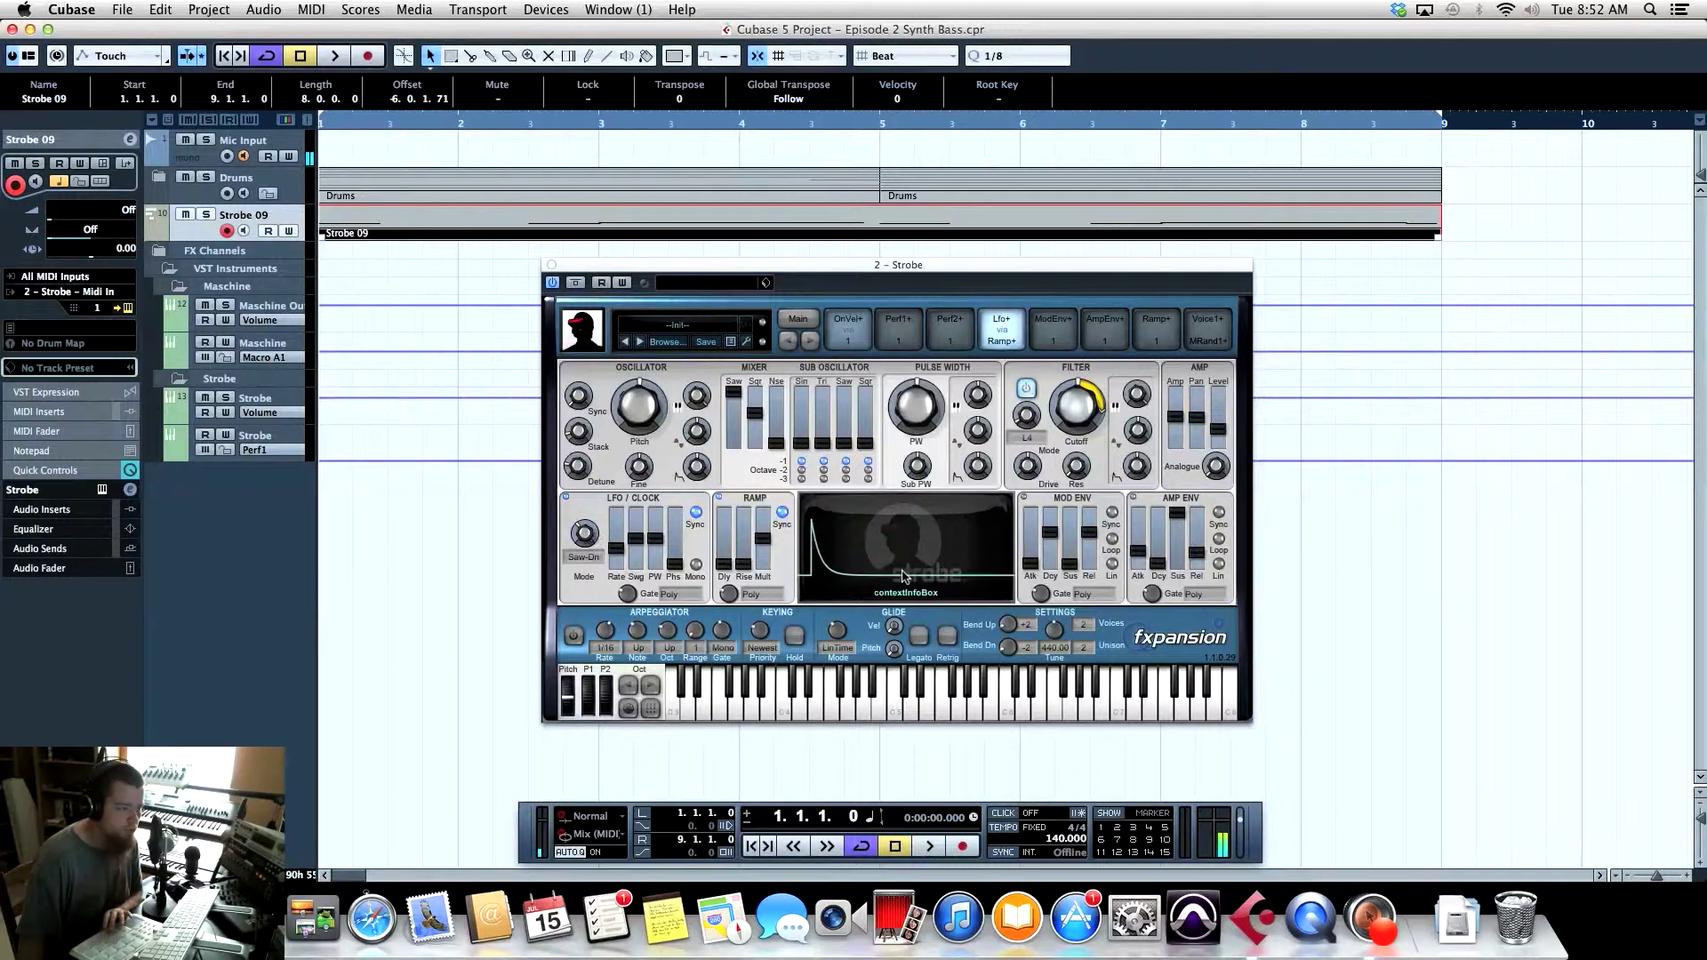
drag(599, 544, 601, 616)
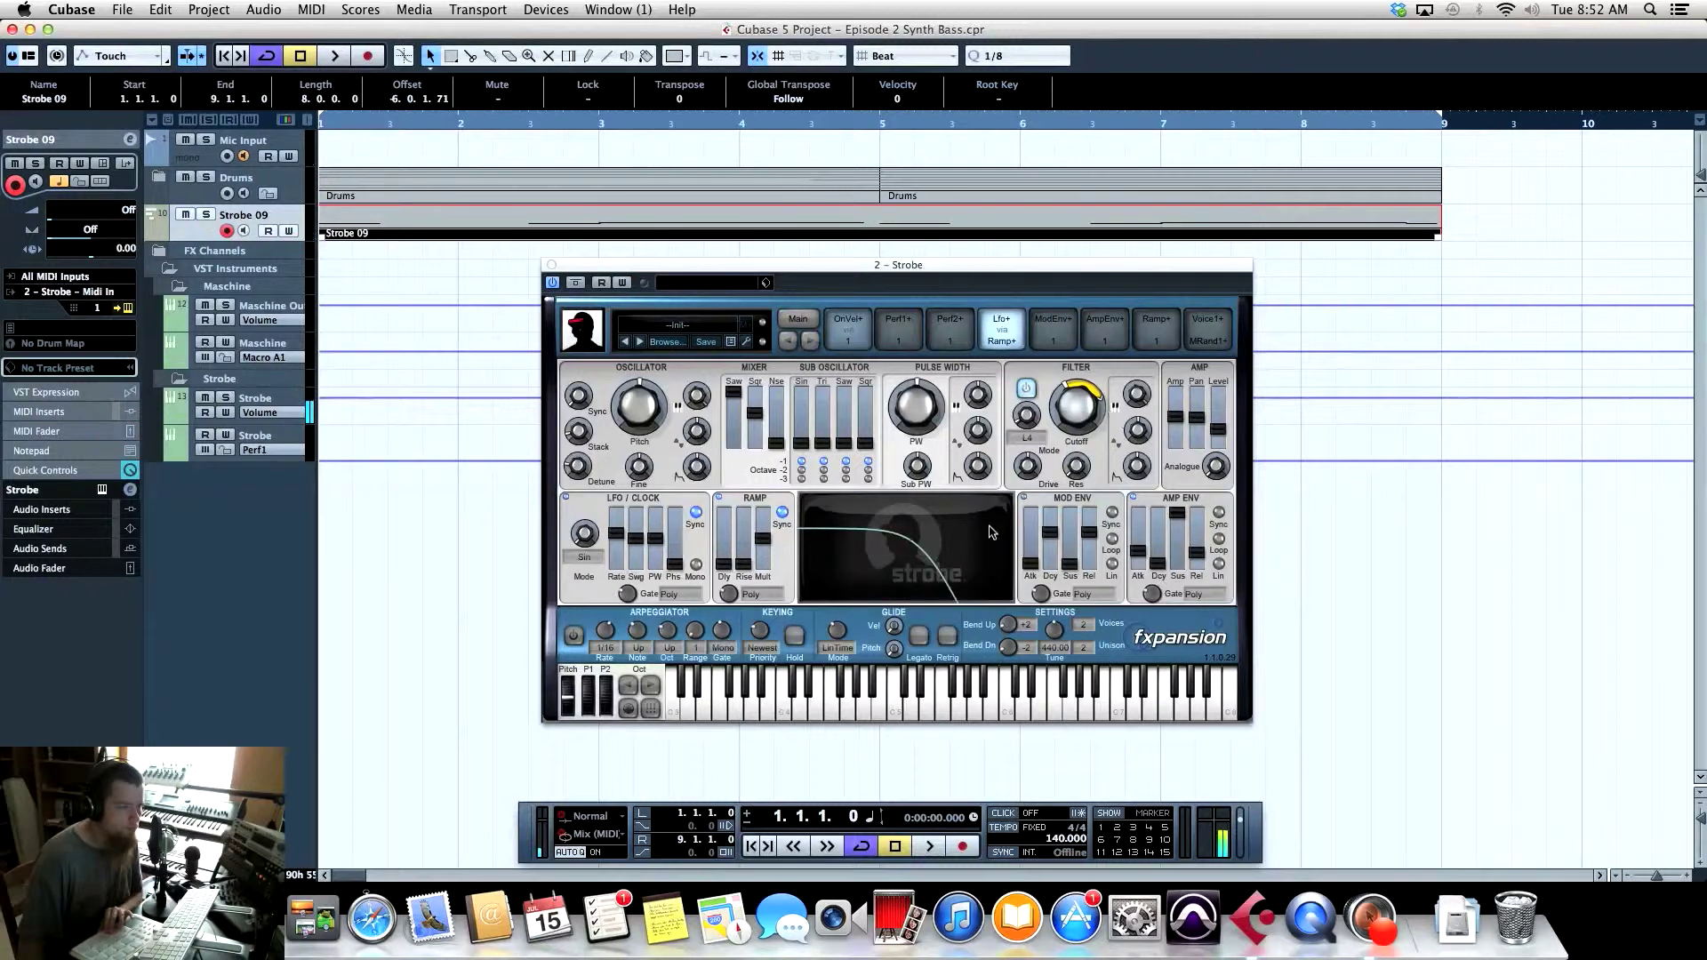
Map Strobe's filter cutoff to a hardware controller with MIDI Learn and audition it with the loop
click(629, 711)
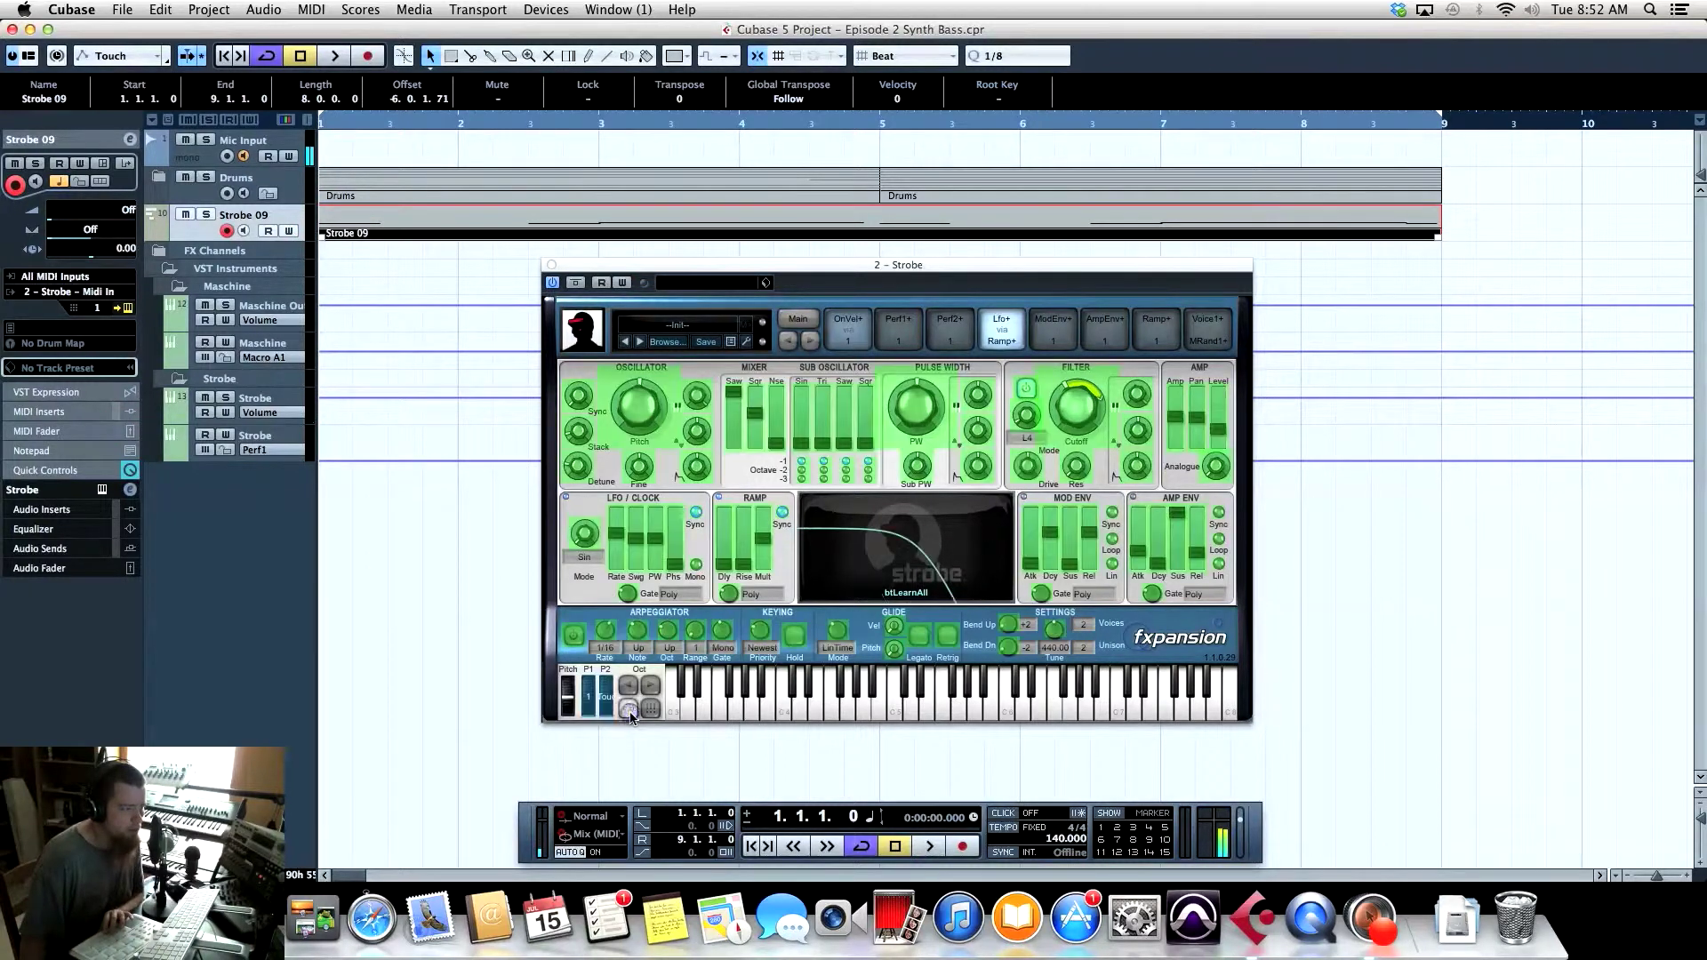
click(1082, 411)
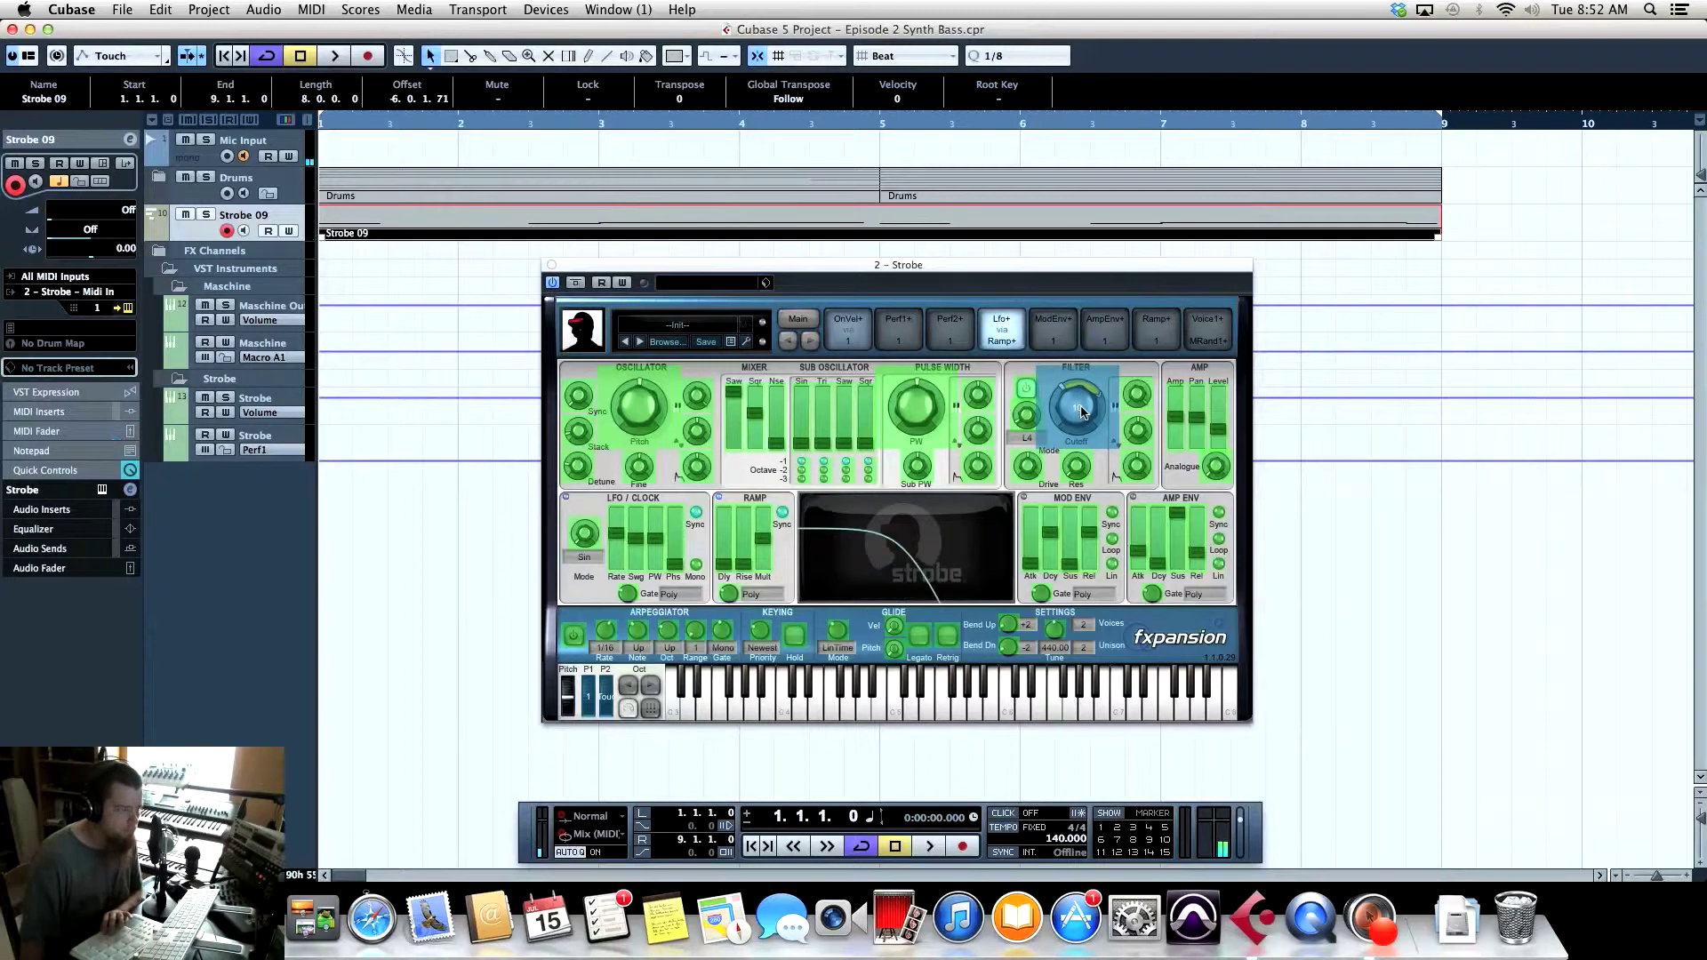
click(628, 709)
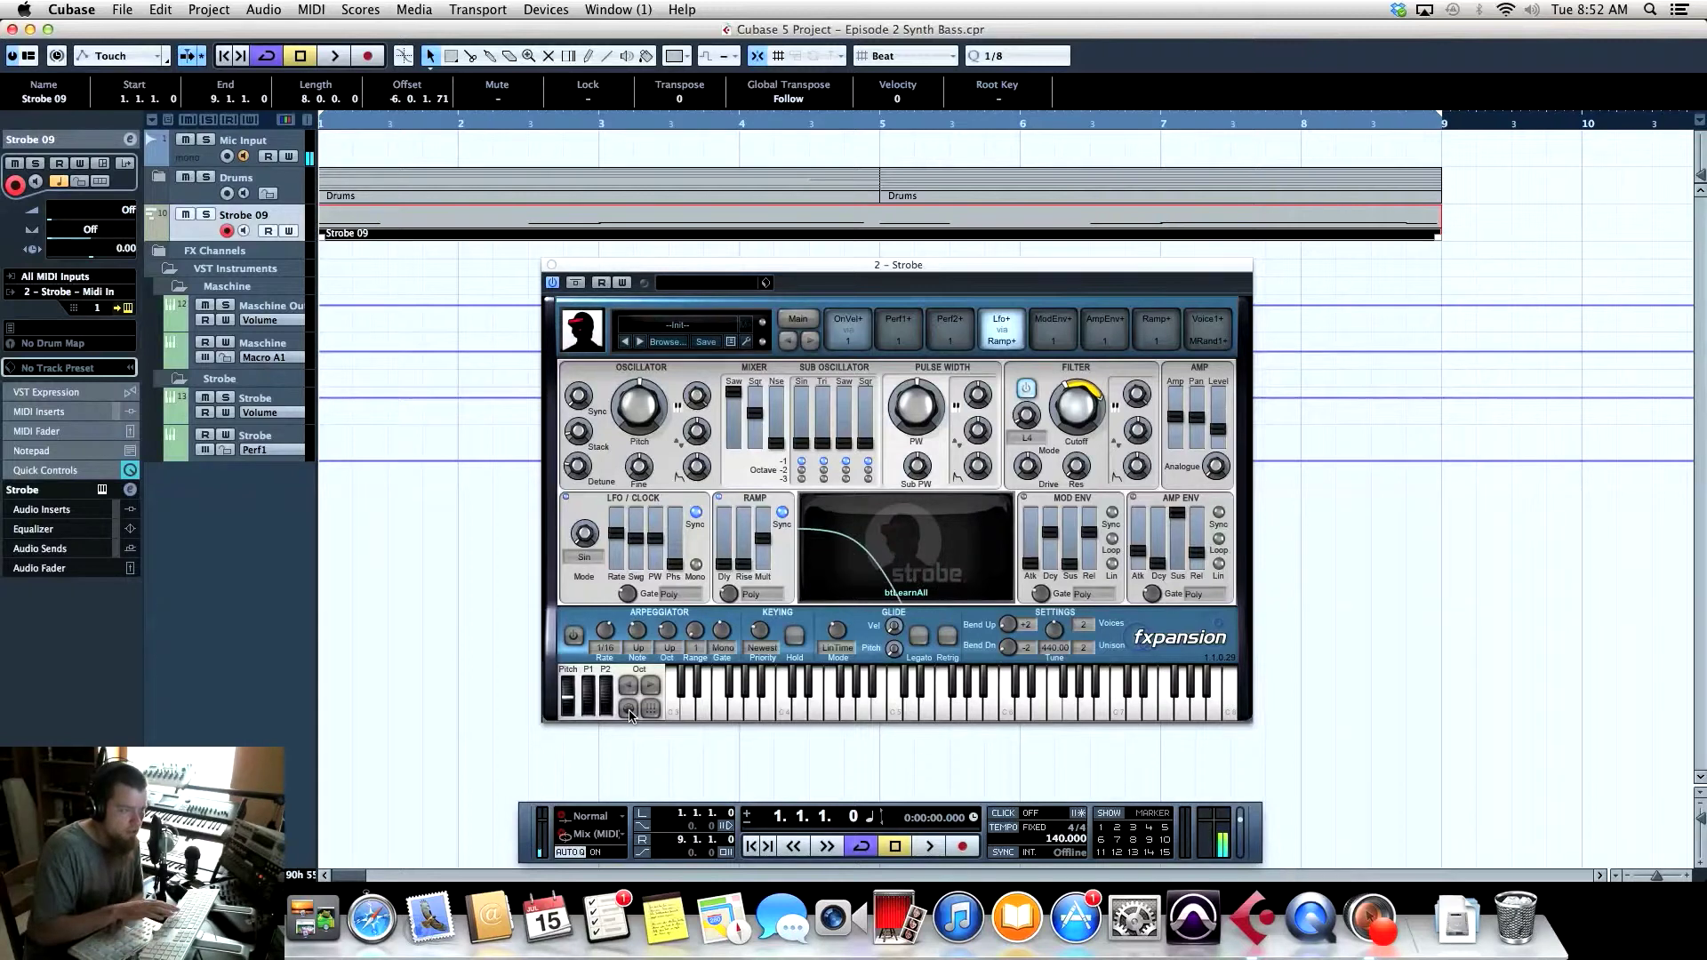
key(space)
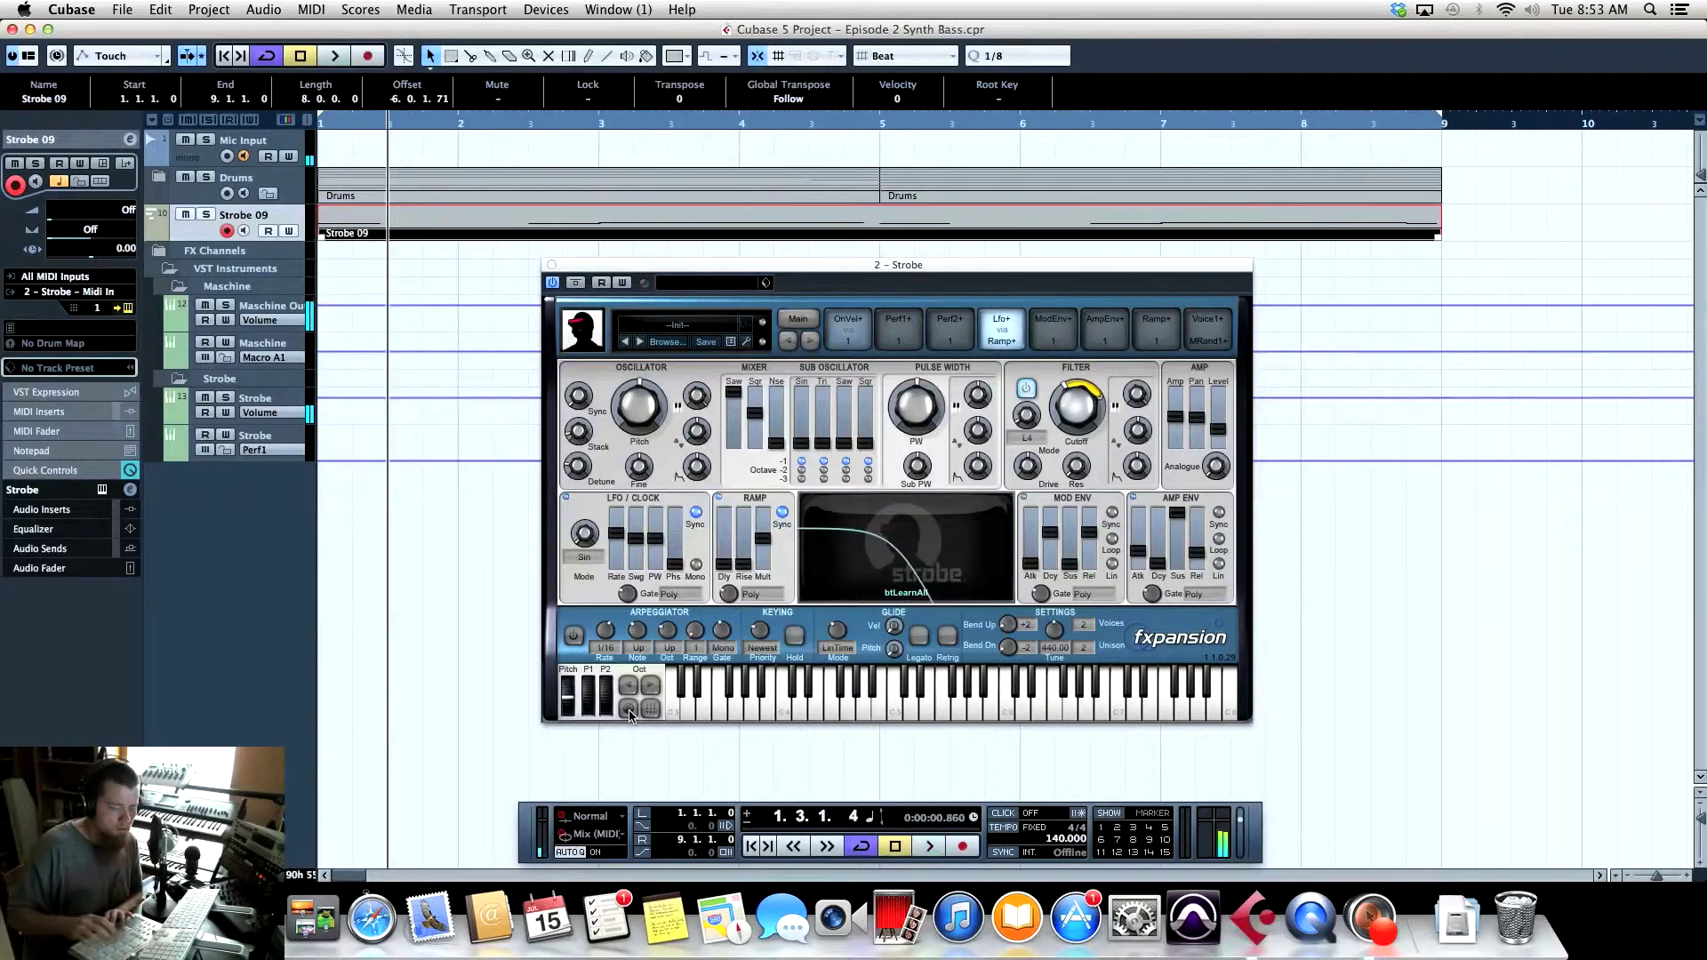
key(space)
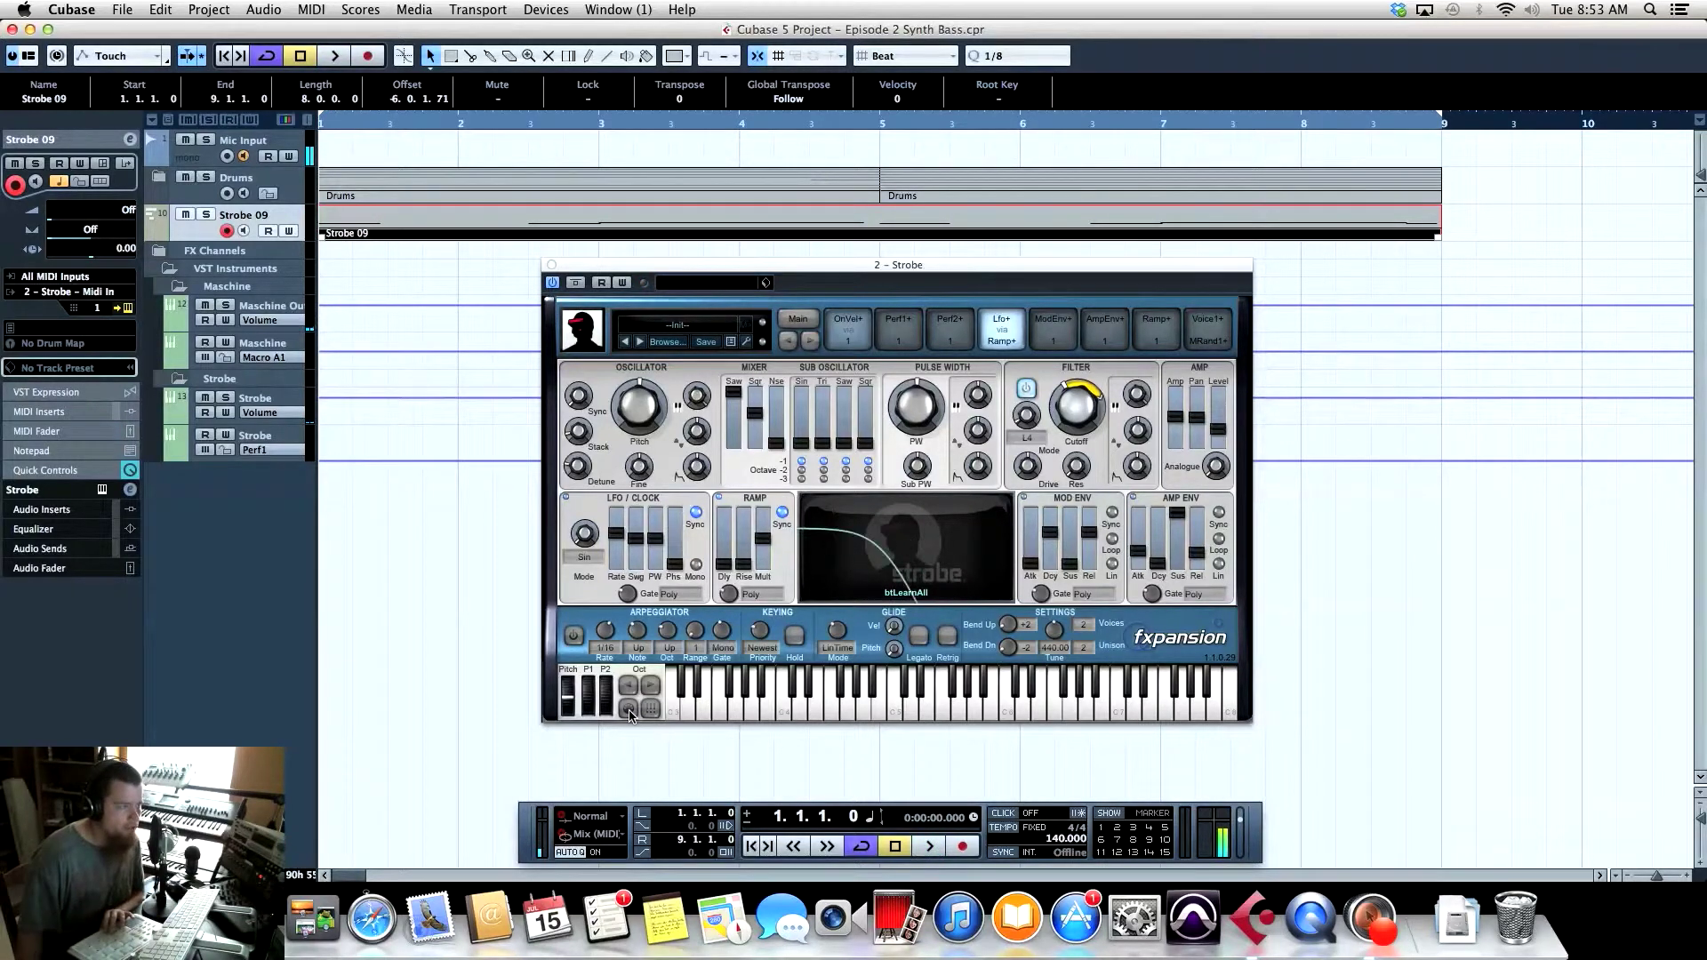
Duplicate the Drums and Strobe 09 parts into bars 9 to 17 and extend the loop range to bar 17
click(1629, 878)
click(1629, 878)
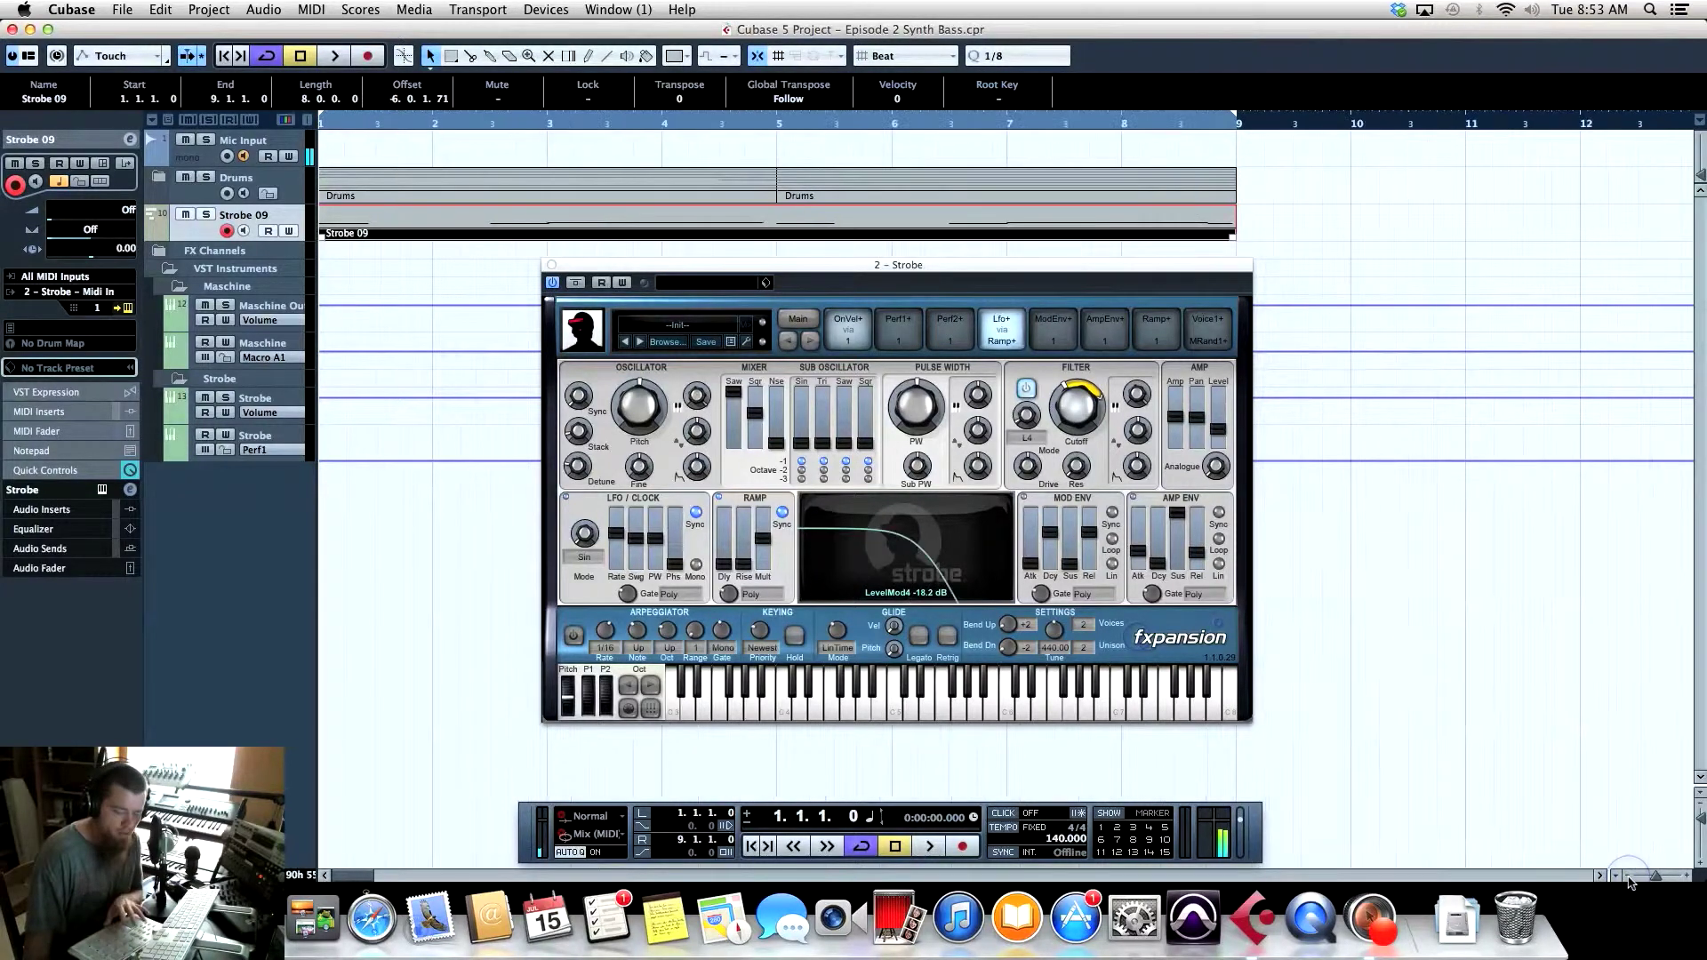
click(1629, 878)
click(1629, 877)
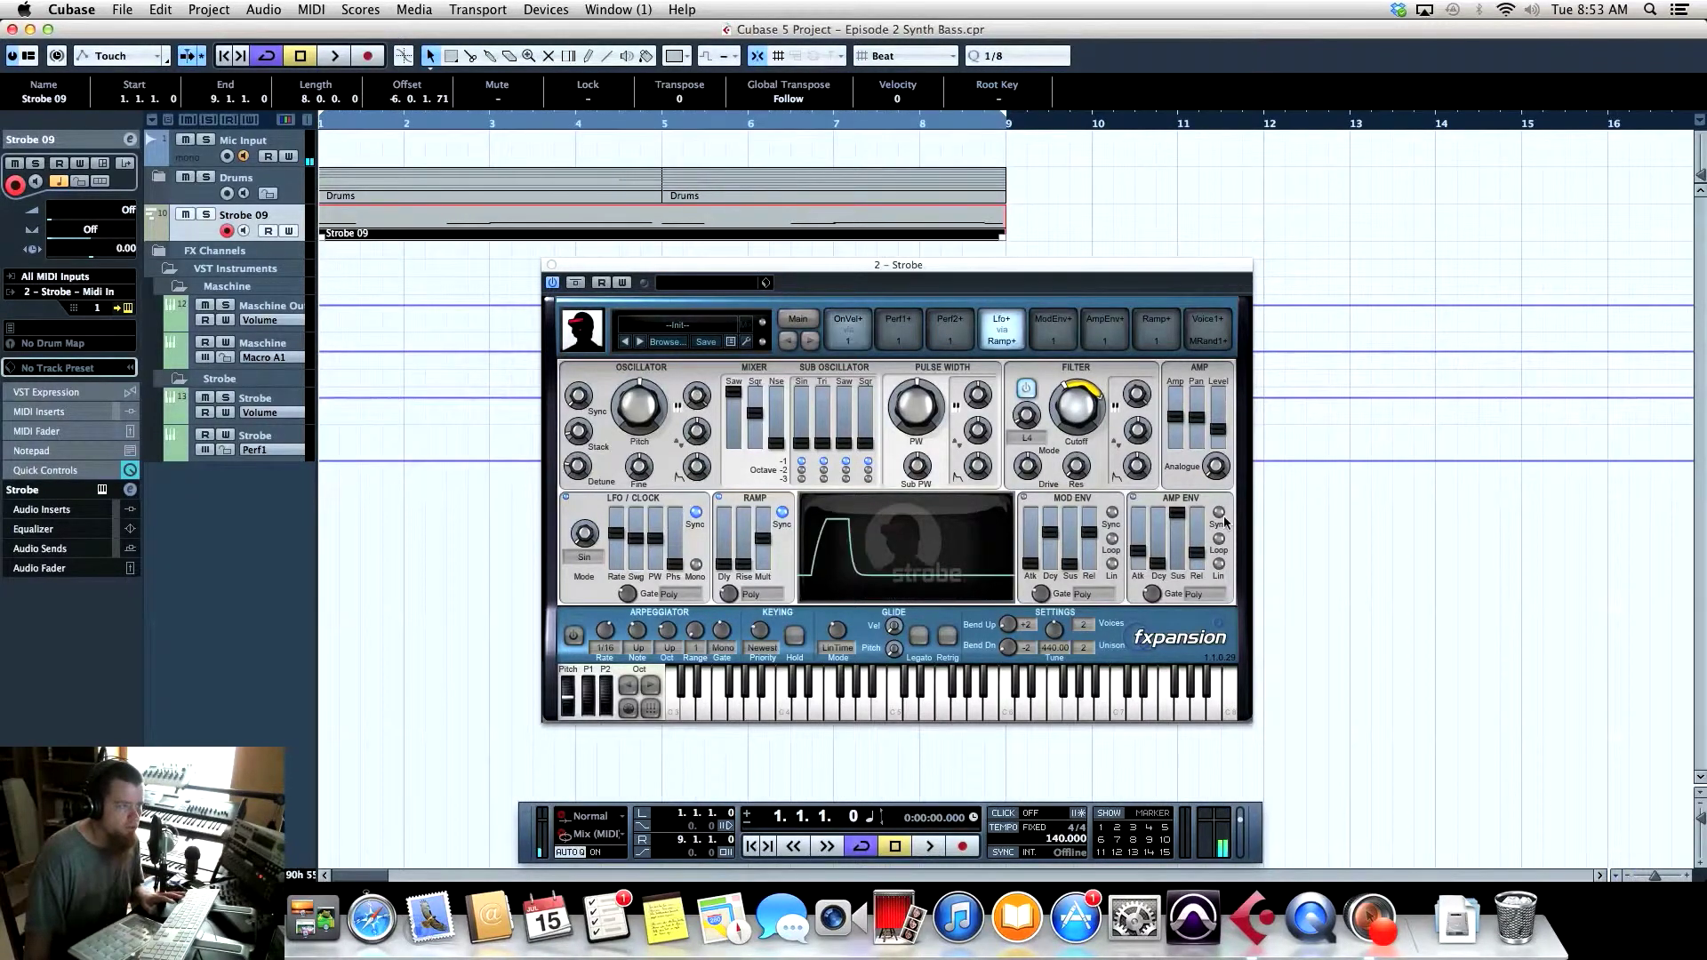
drag(1090, 230, 1030, 169)
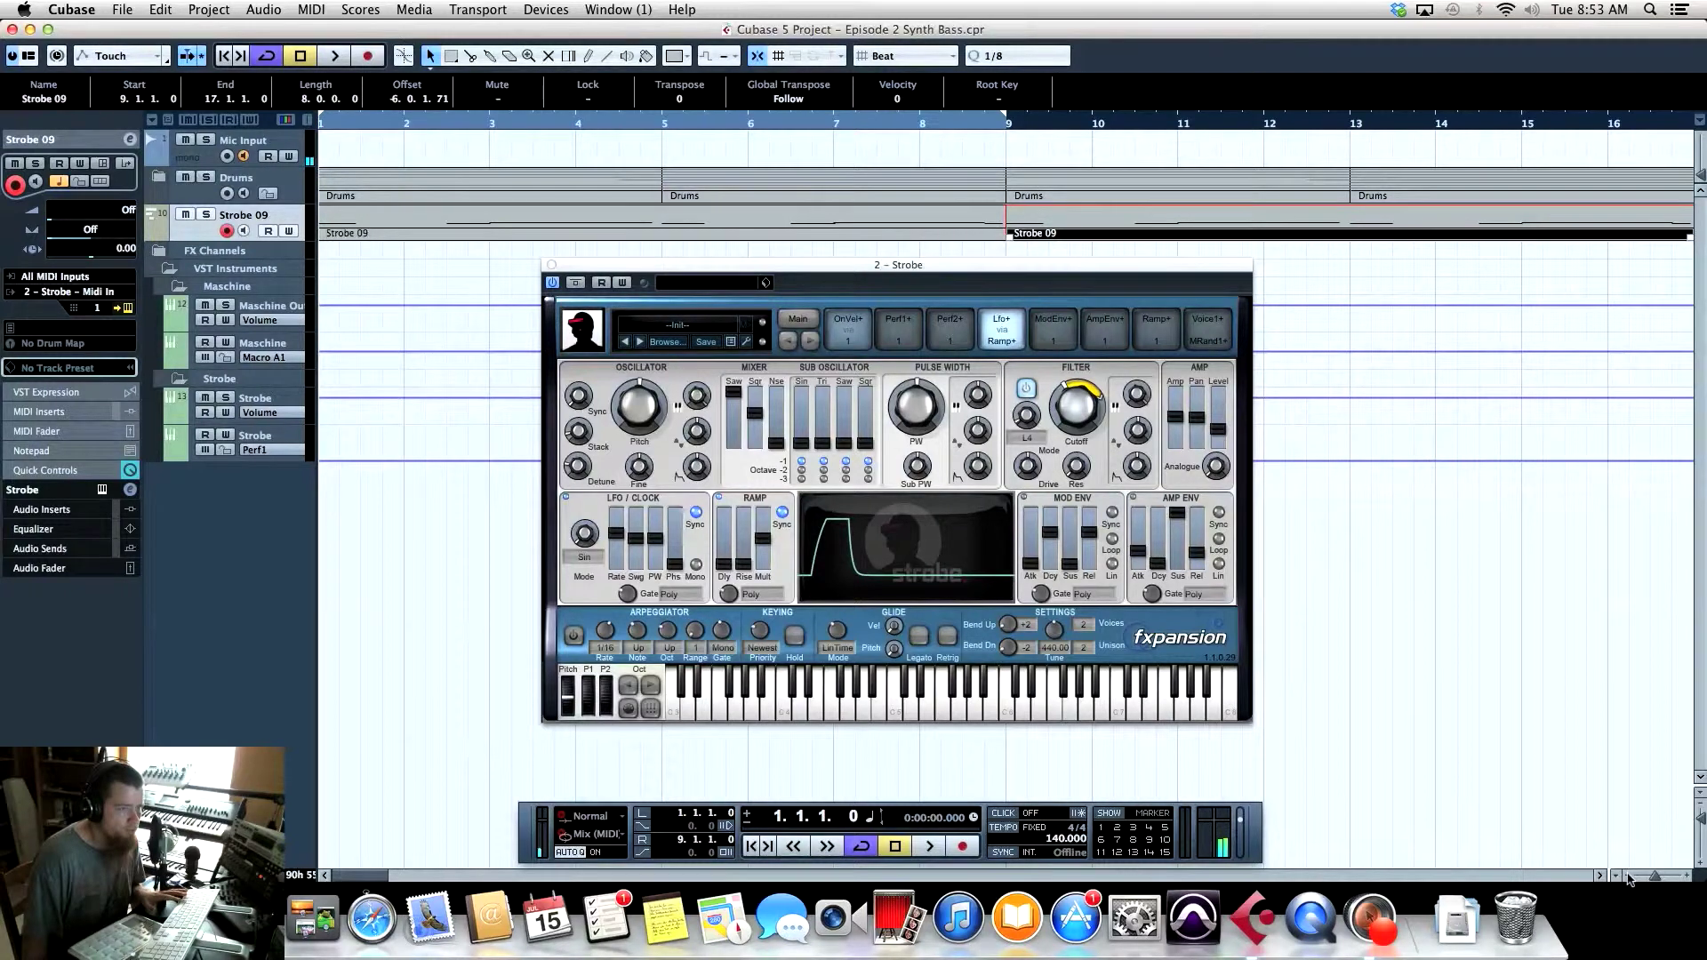
click(1629, 877)
key(g)
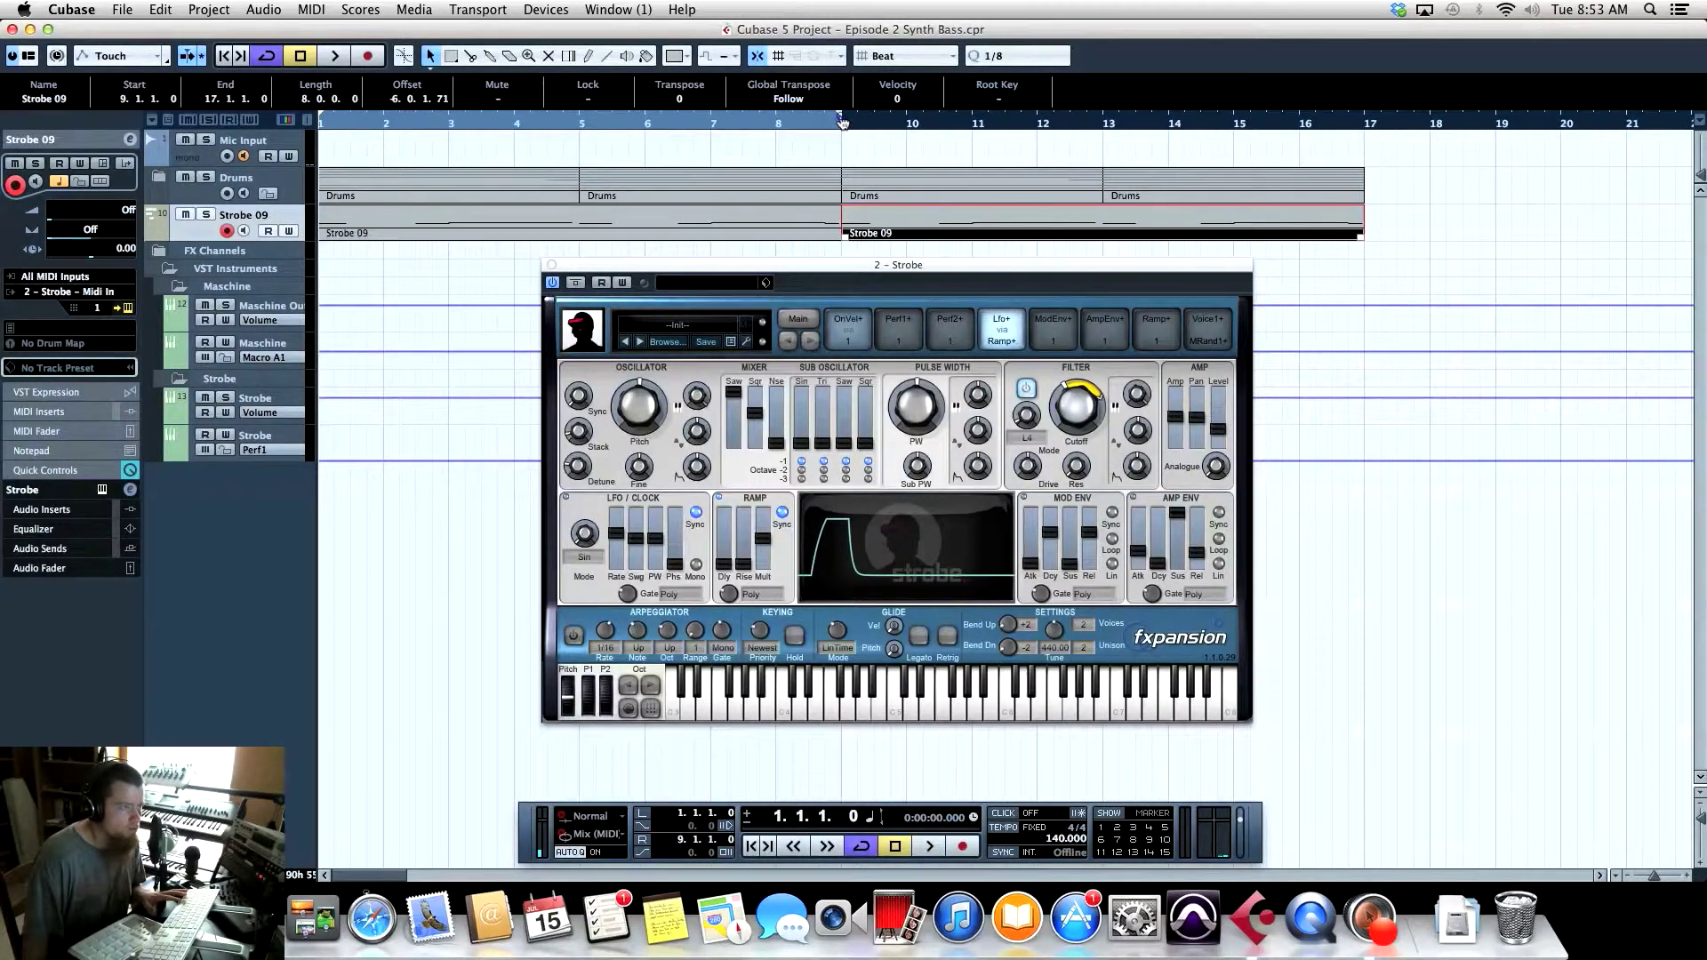
drag(842, 123, 1328, 133)
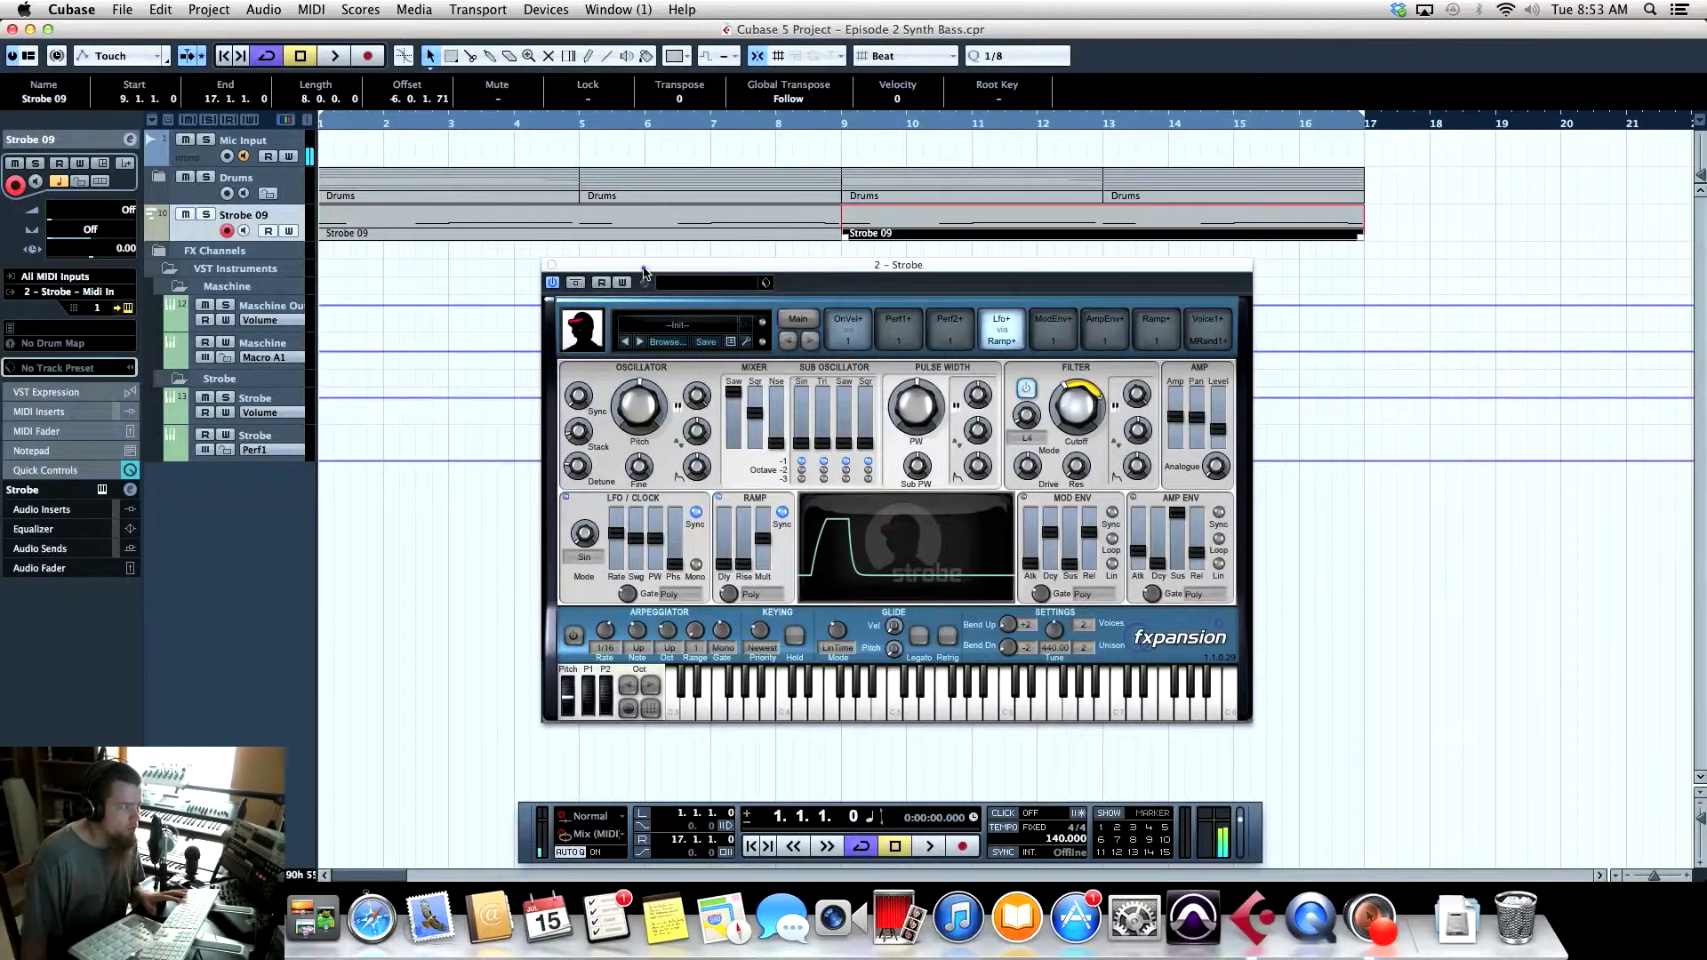
drag(645, 271, 624, 286)
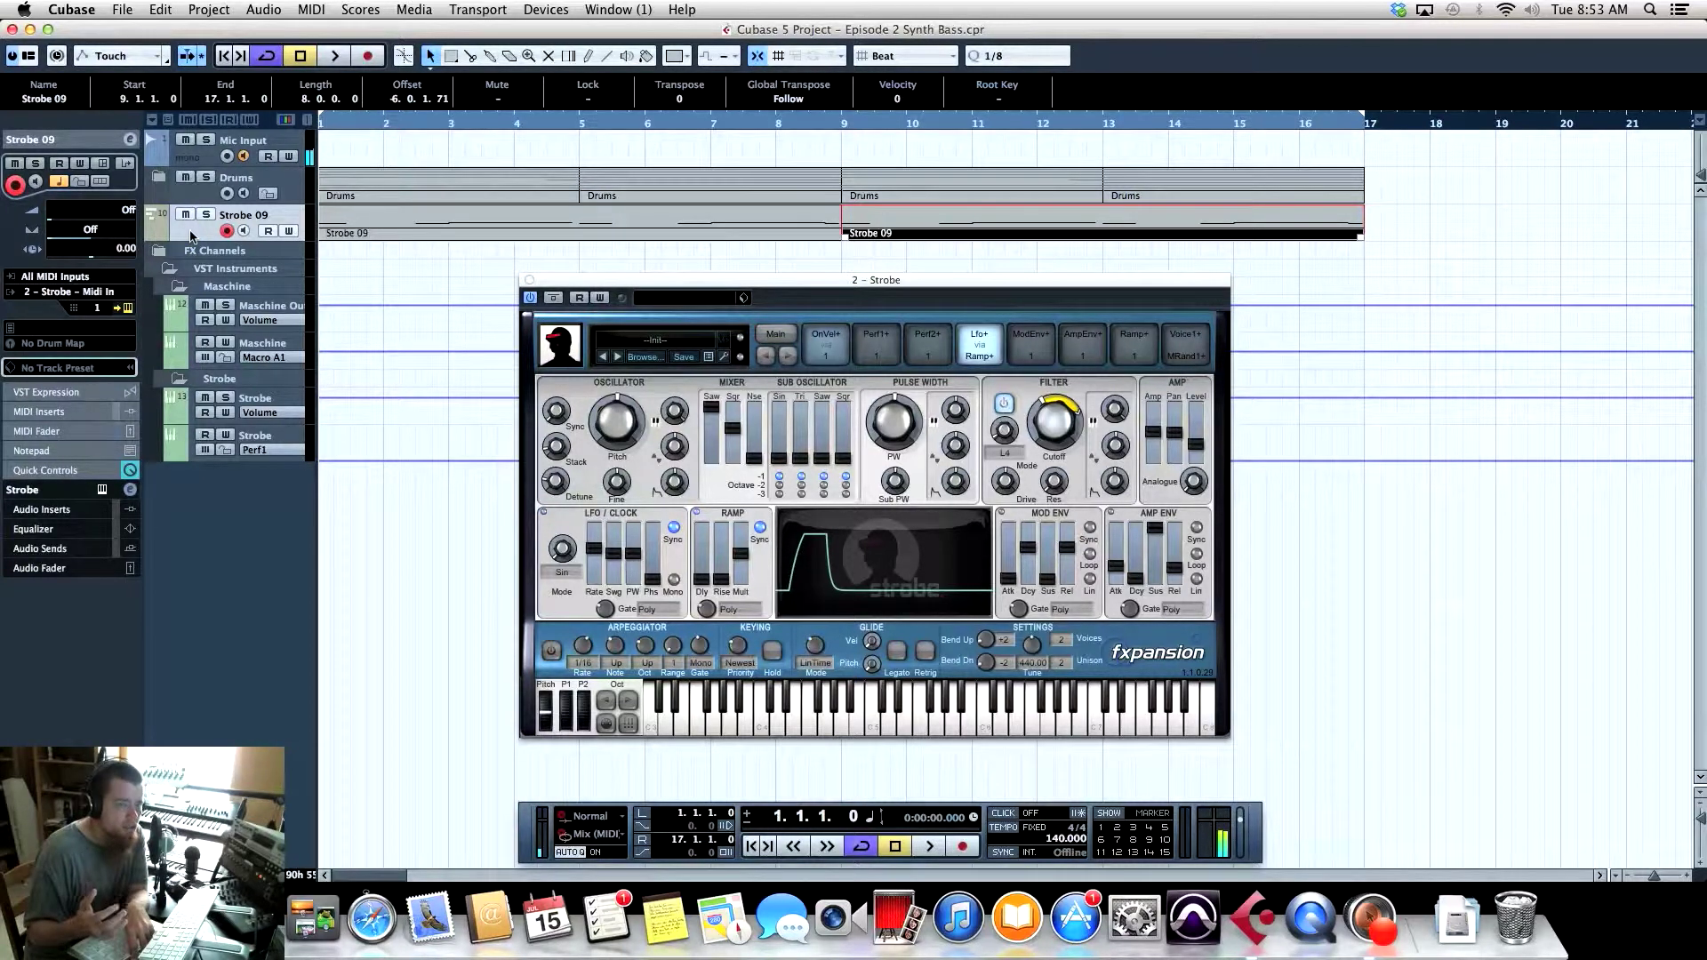
Record the filter cutoff controller movements onto the Strobe 09 track across the loop from bar 1 to 17
key(space)
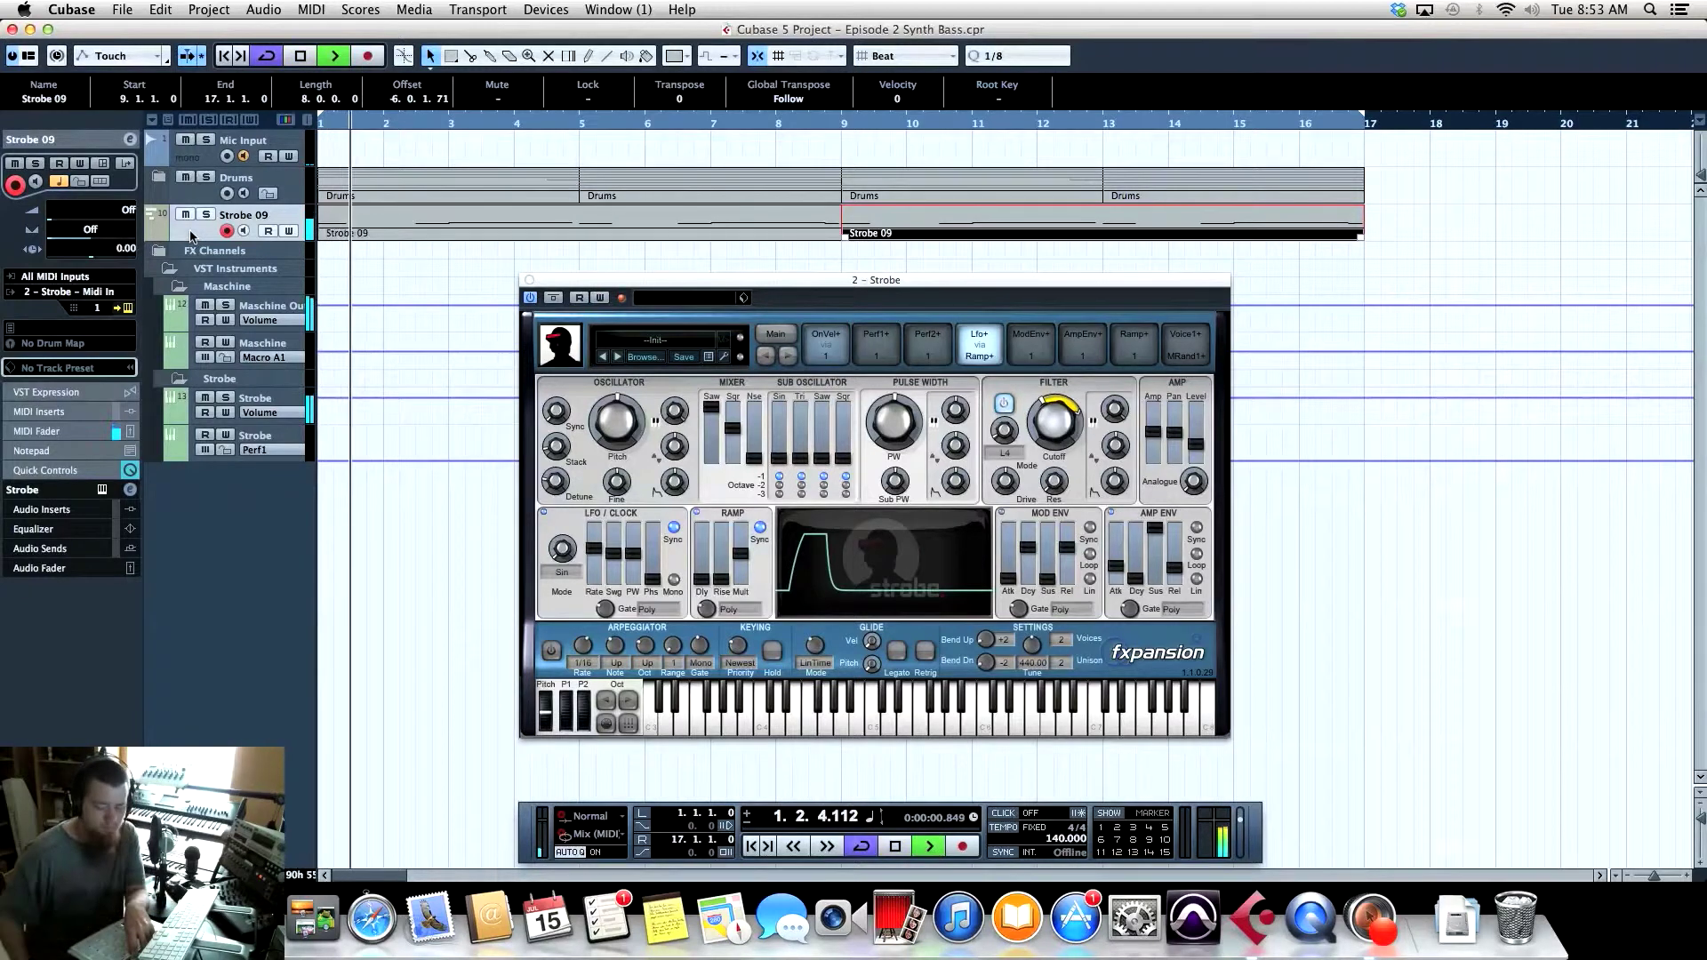
key(space)
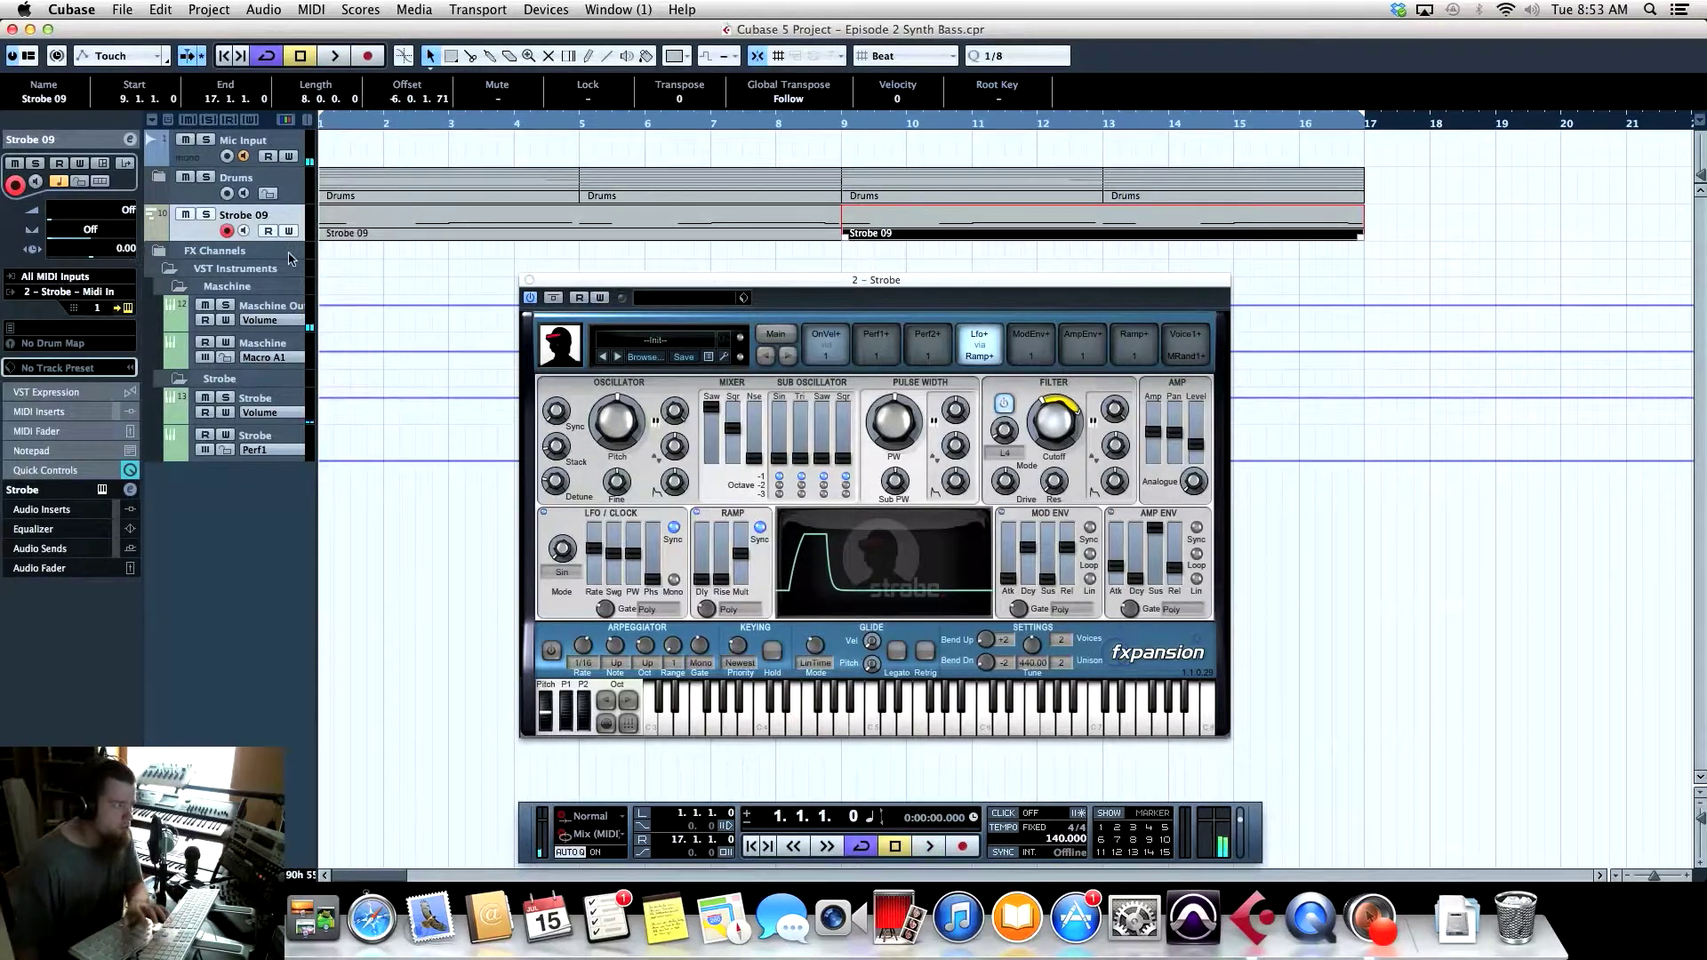
click(377, 57)
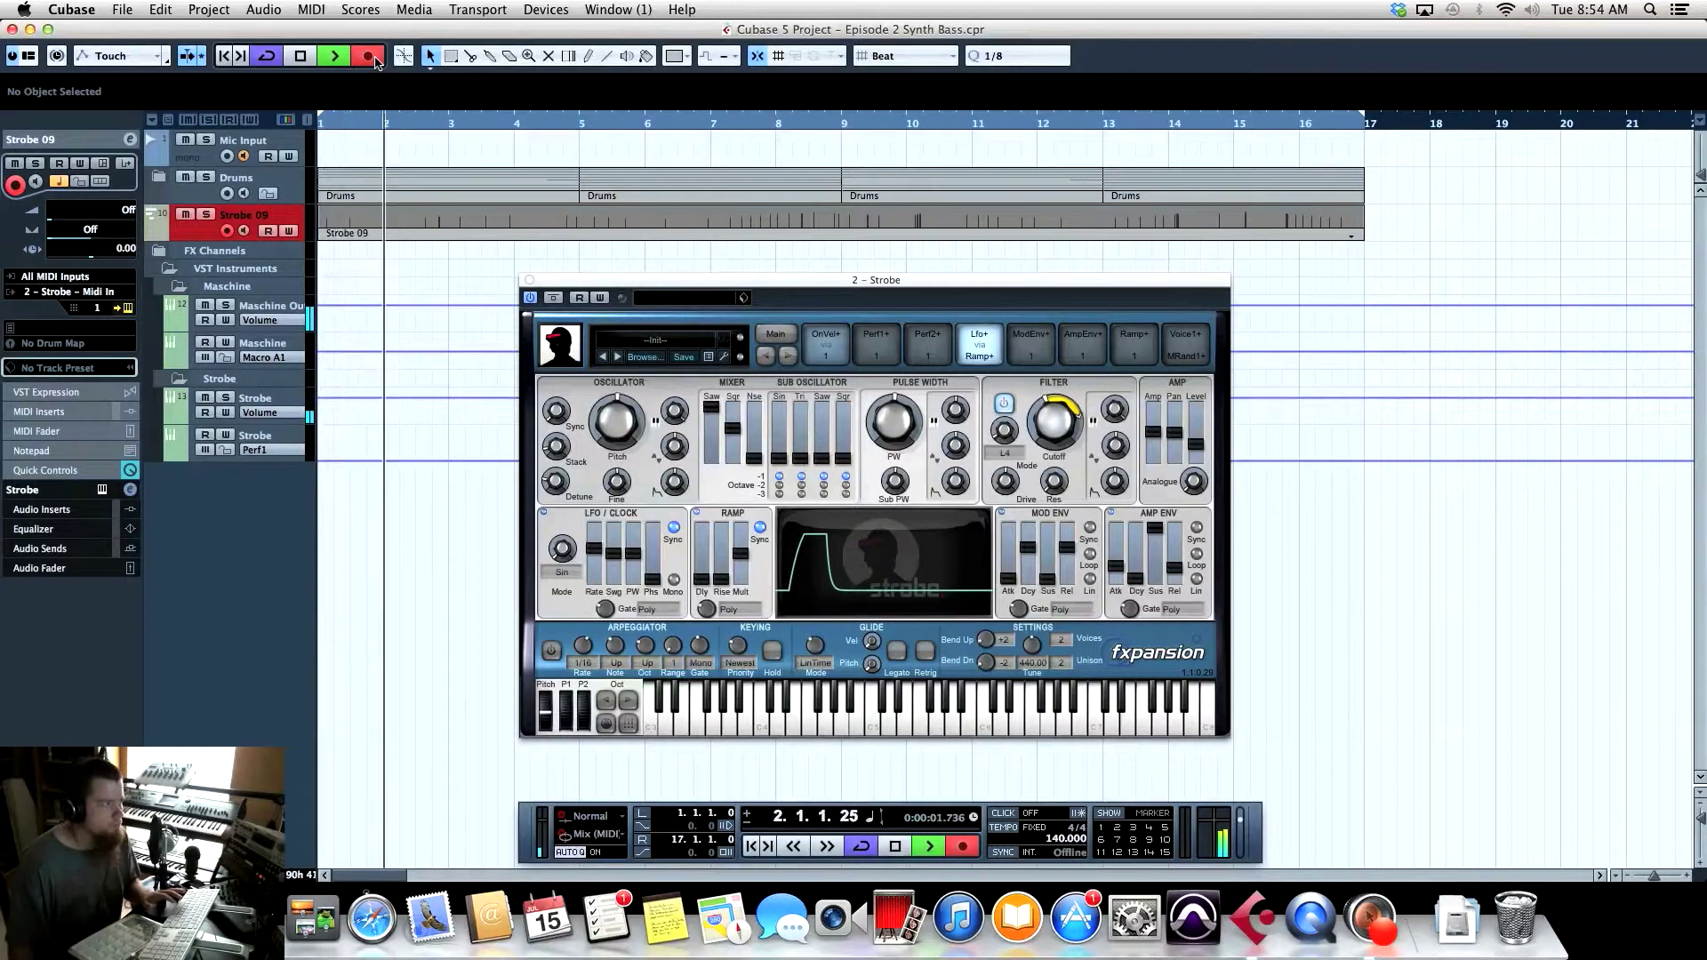
key(space)
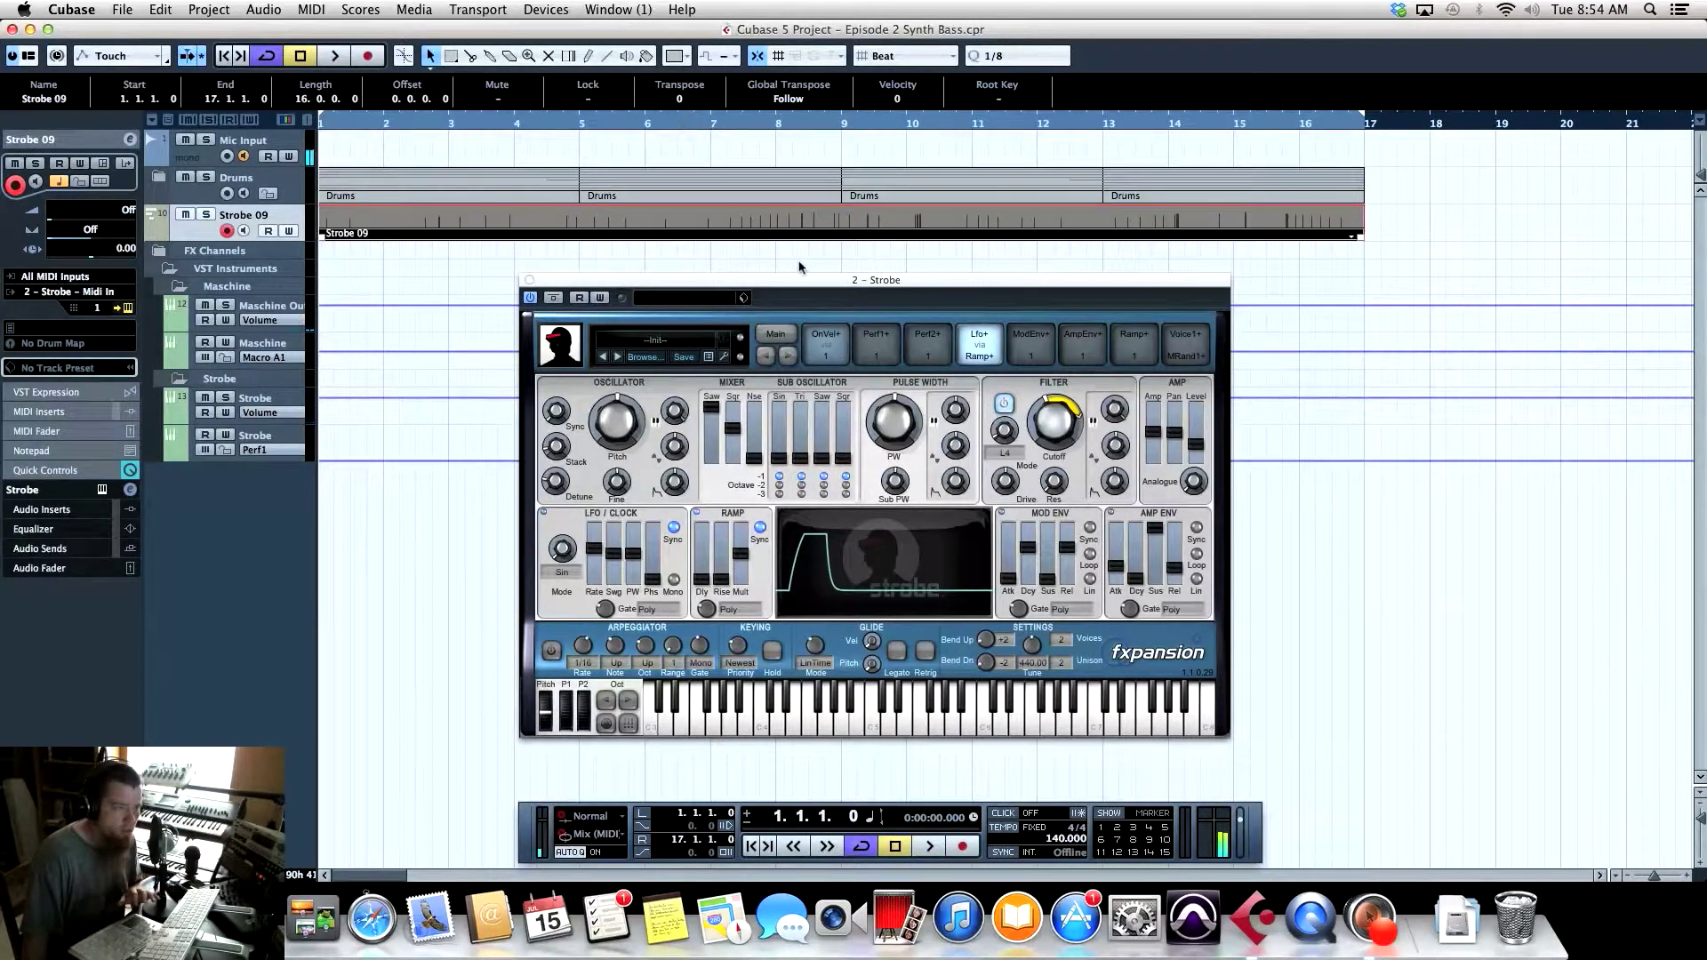
Map Strobe's LFO rate to a hardware controller with MIDI Learn and audition it with the loop
mouse_move(1060, 435)
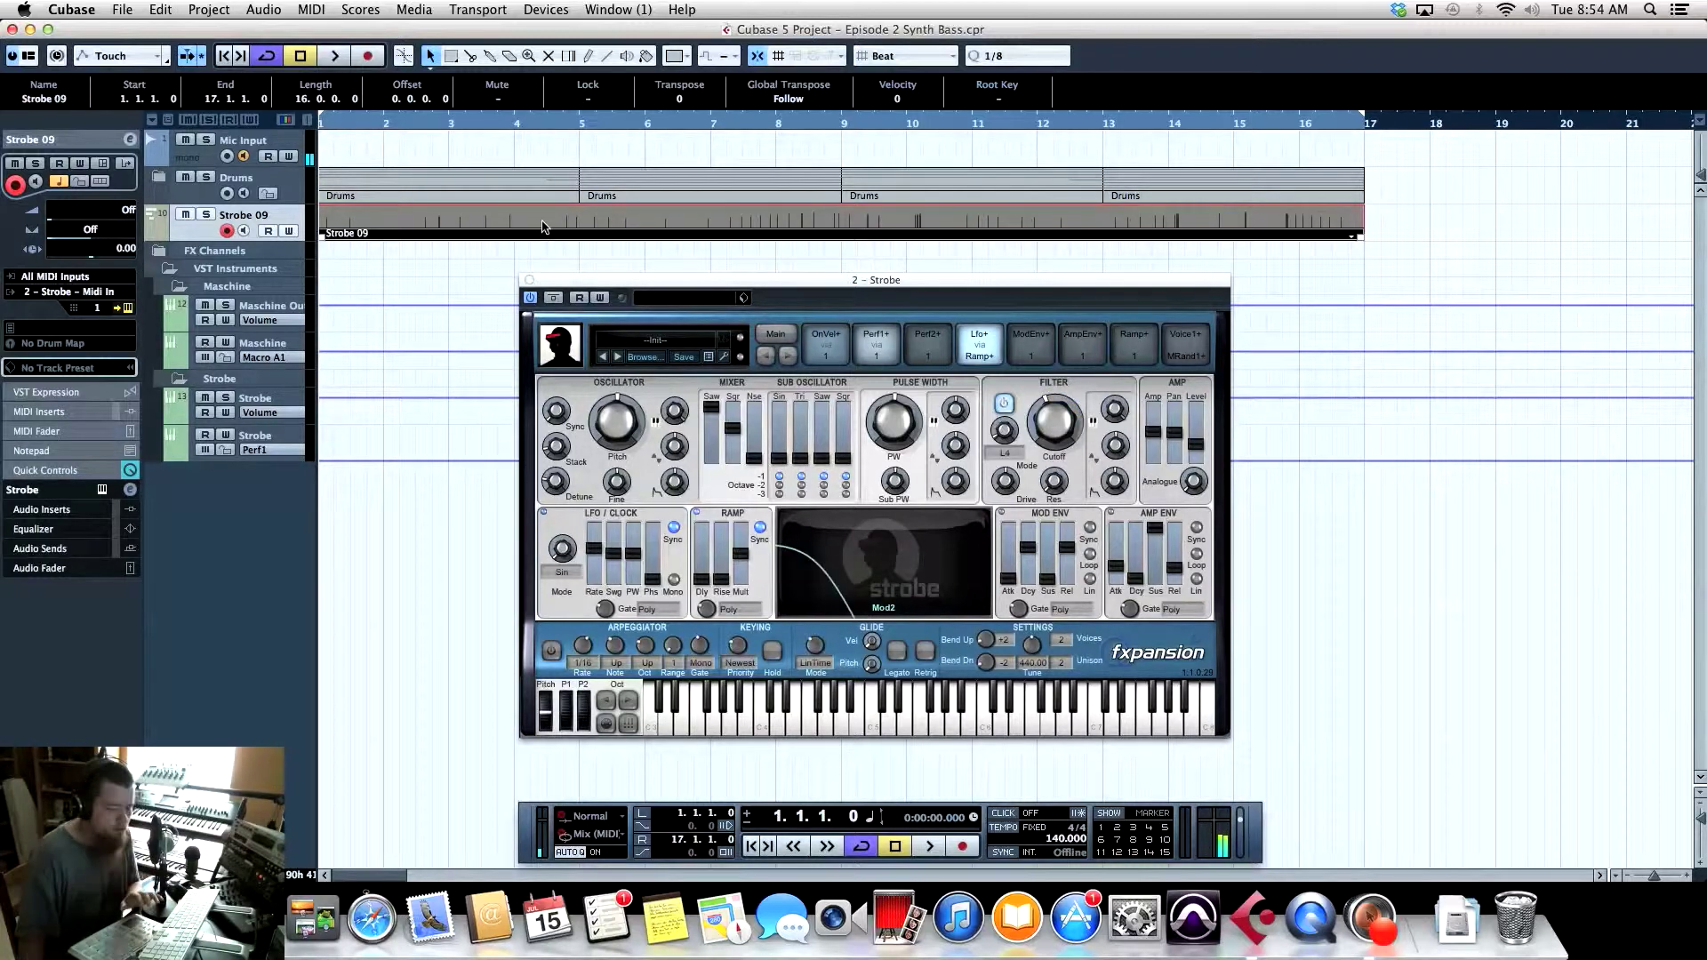
key(space)
mouse_move(613, 558)
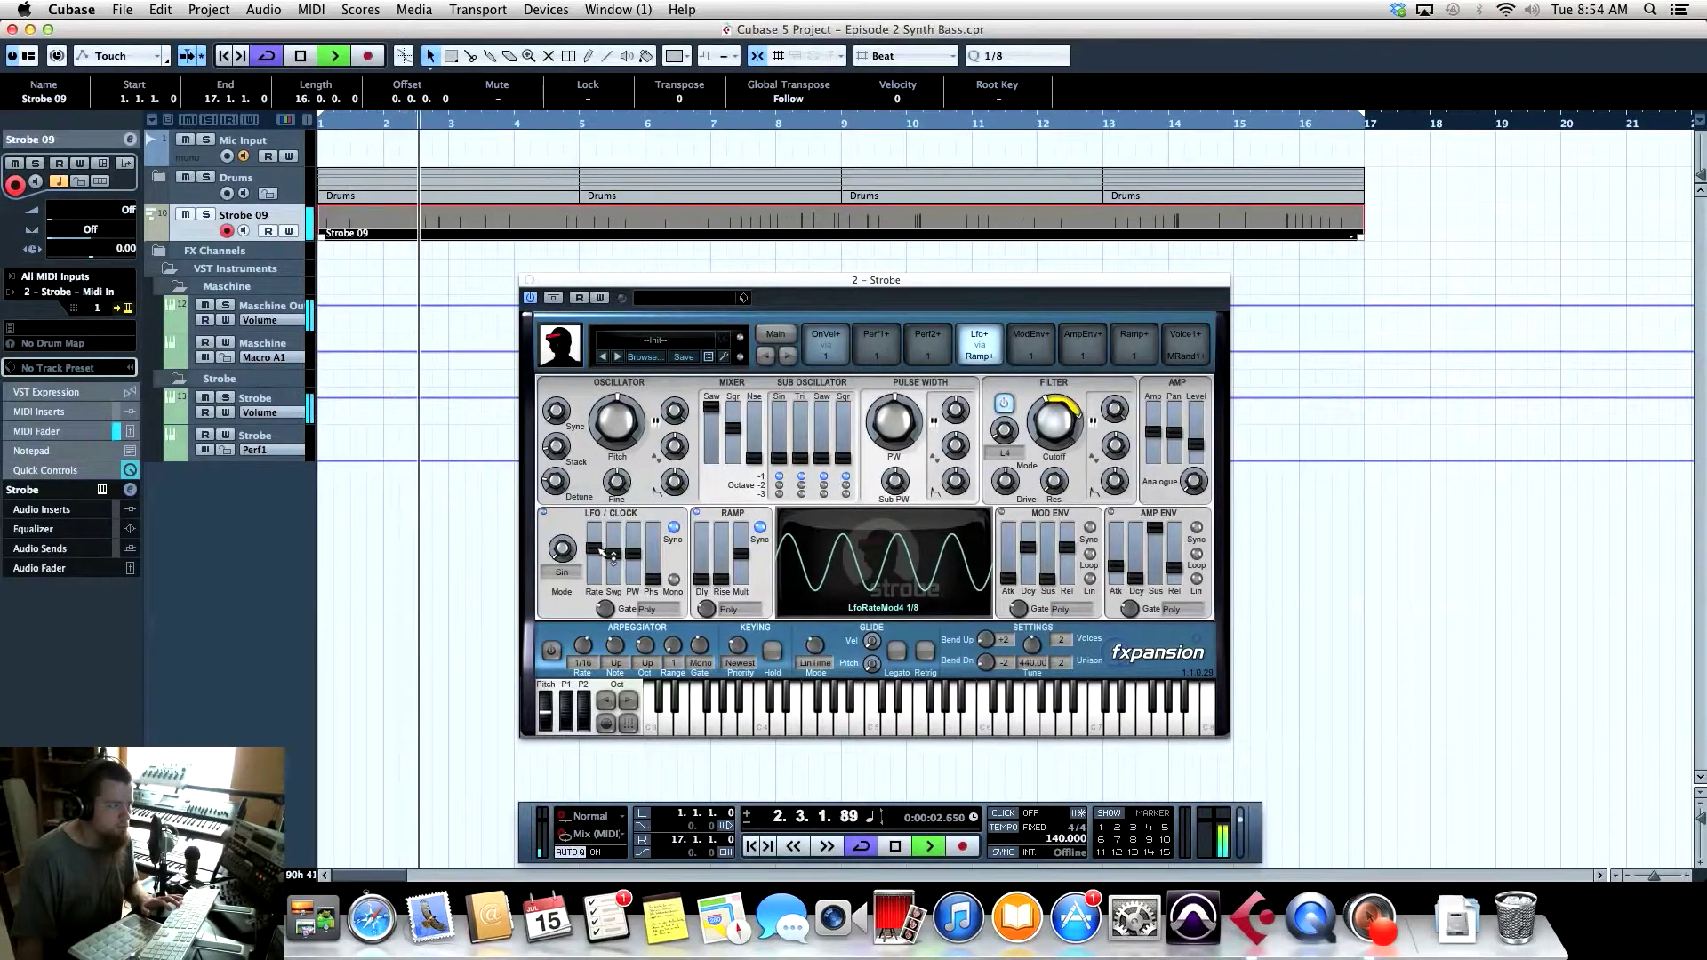
key(space)
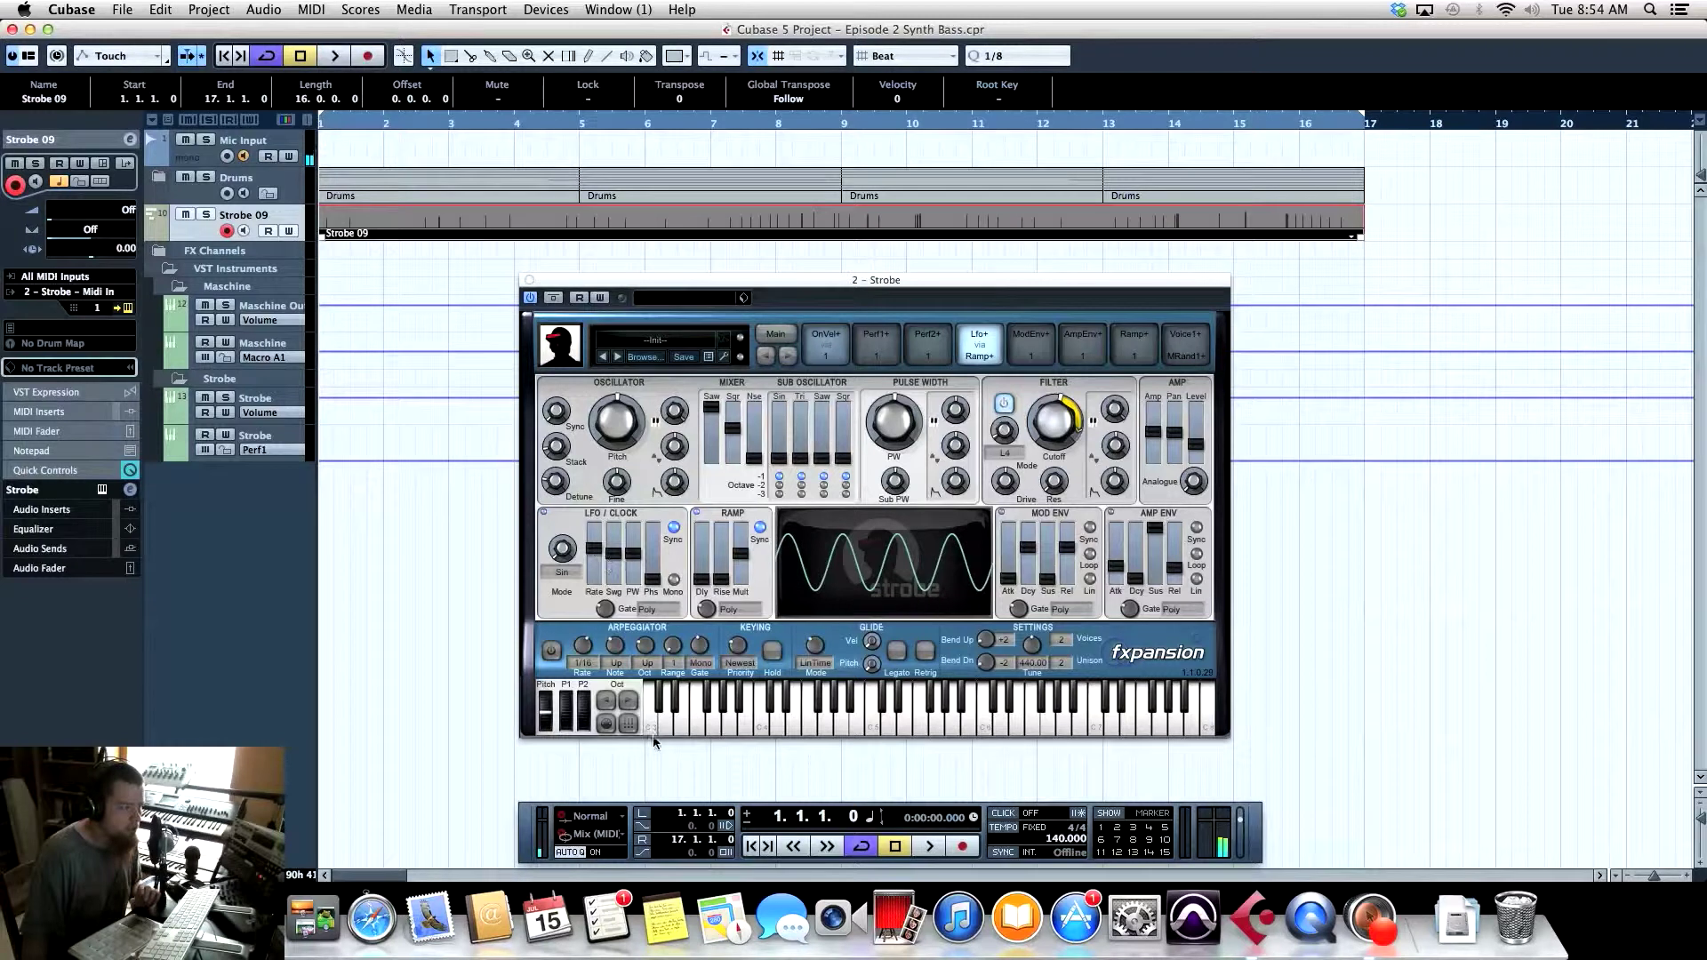
click(608, 724)
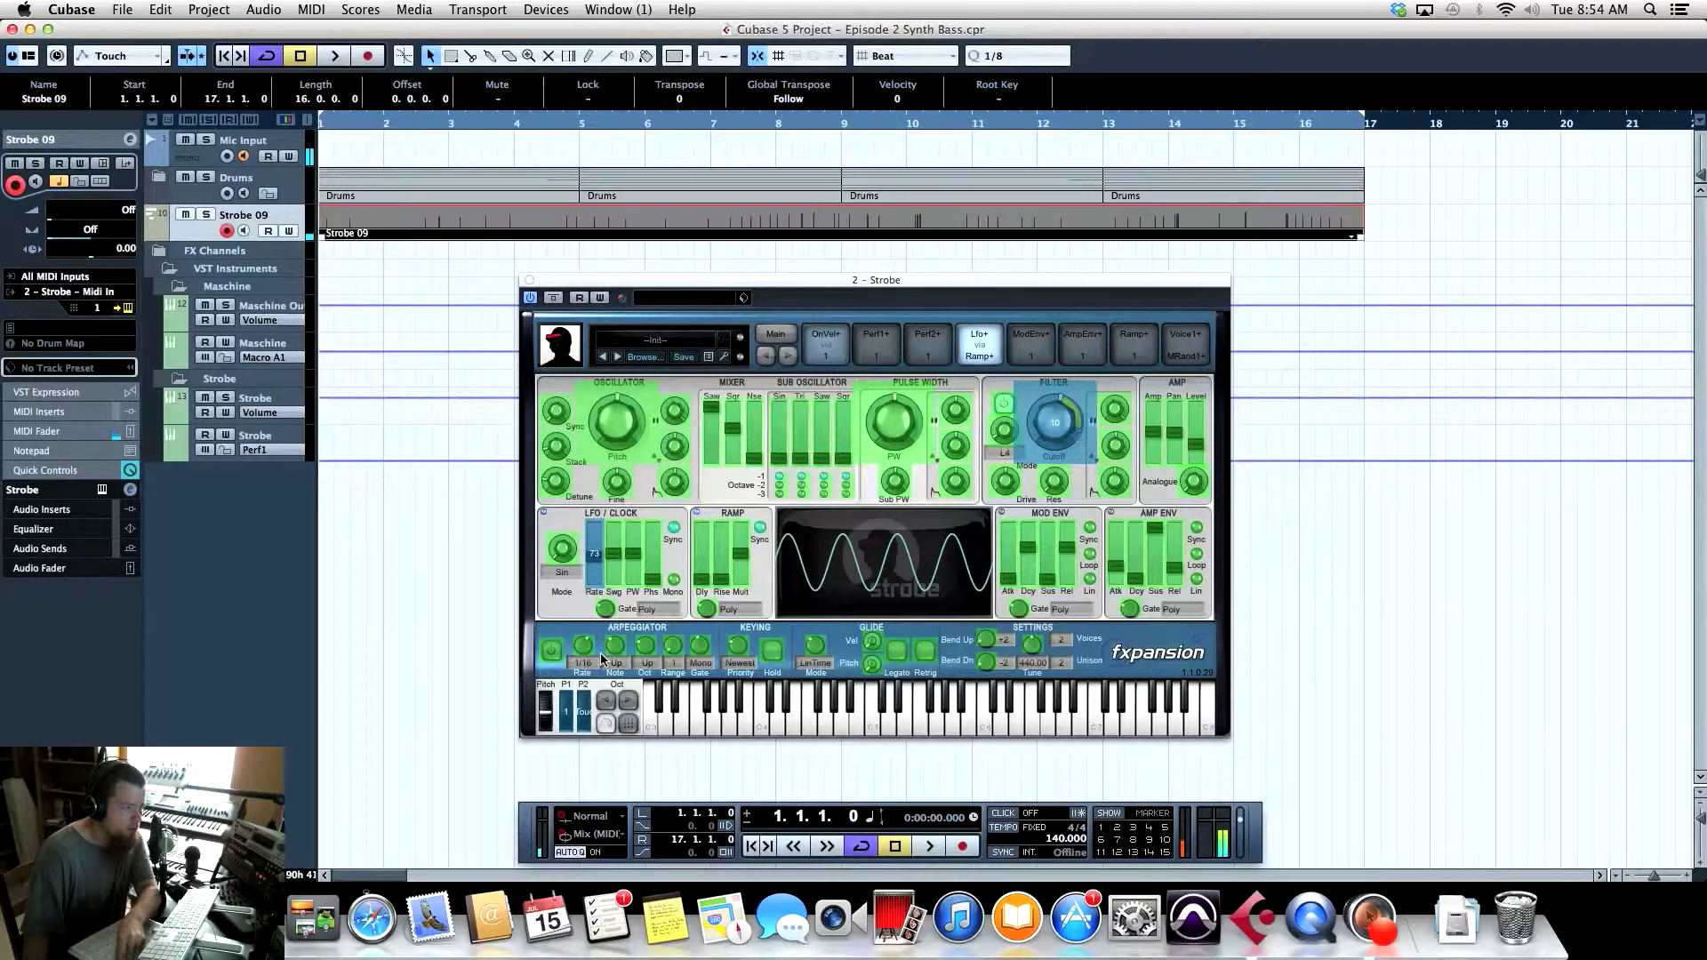
click(608, 725)
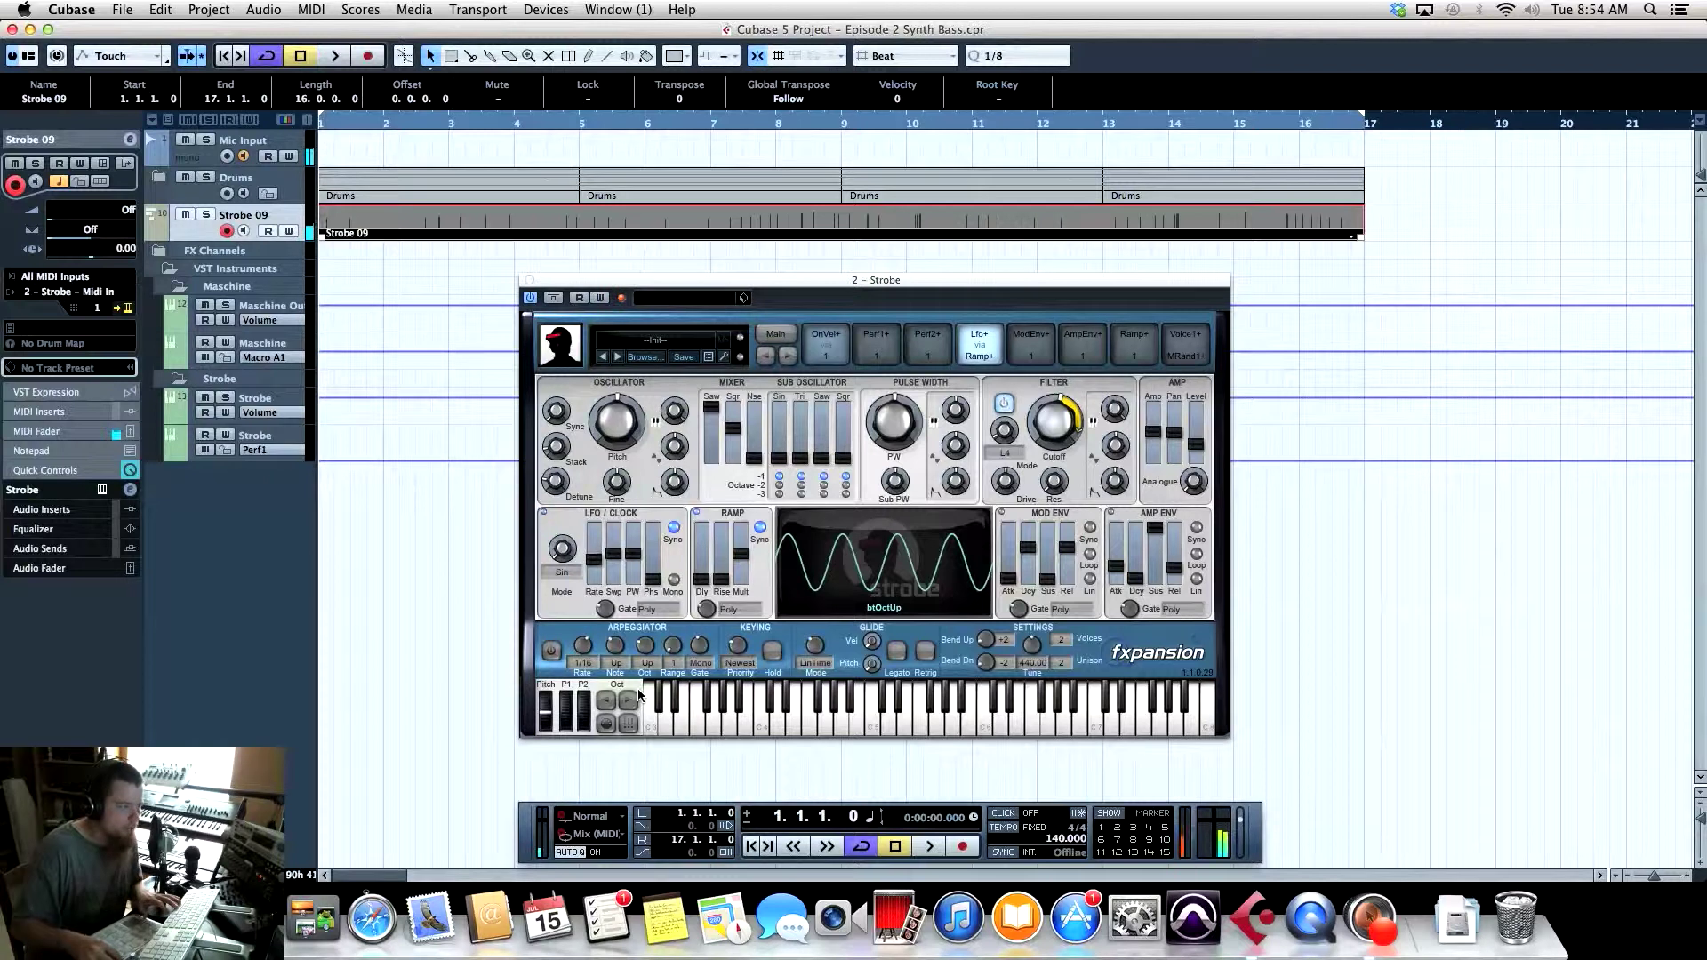
key(space)
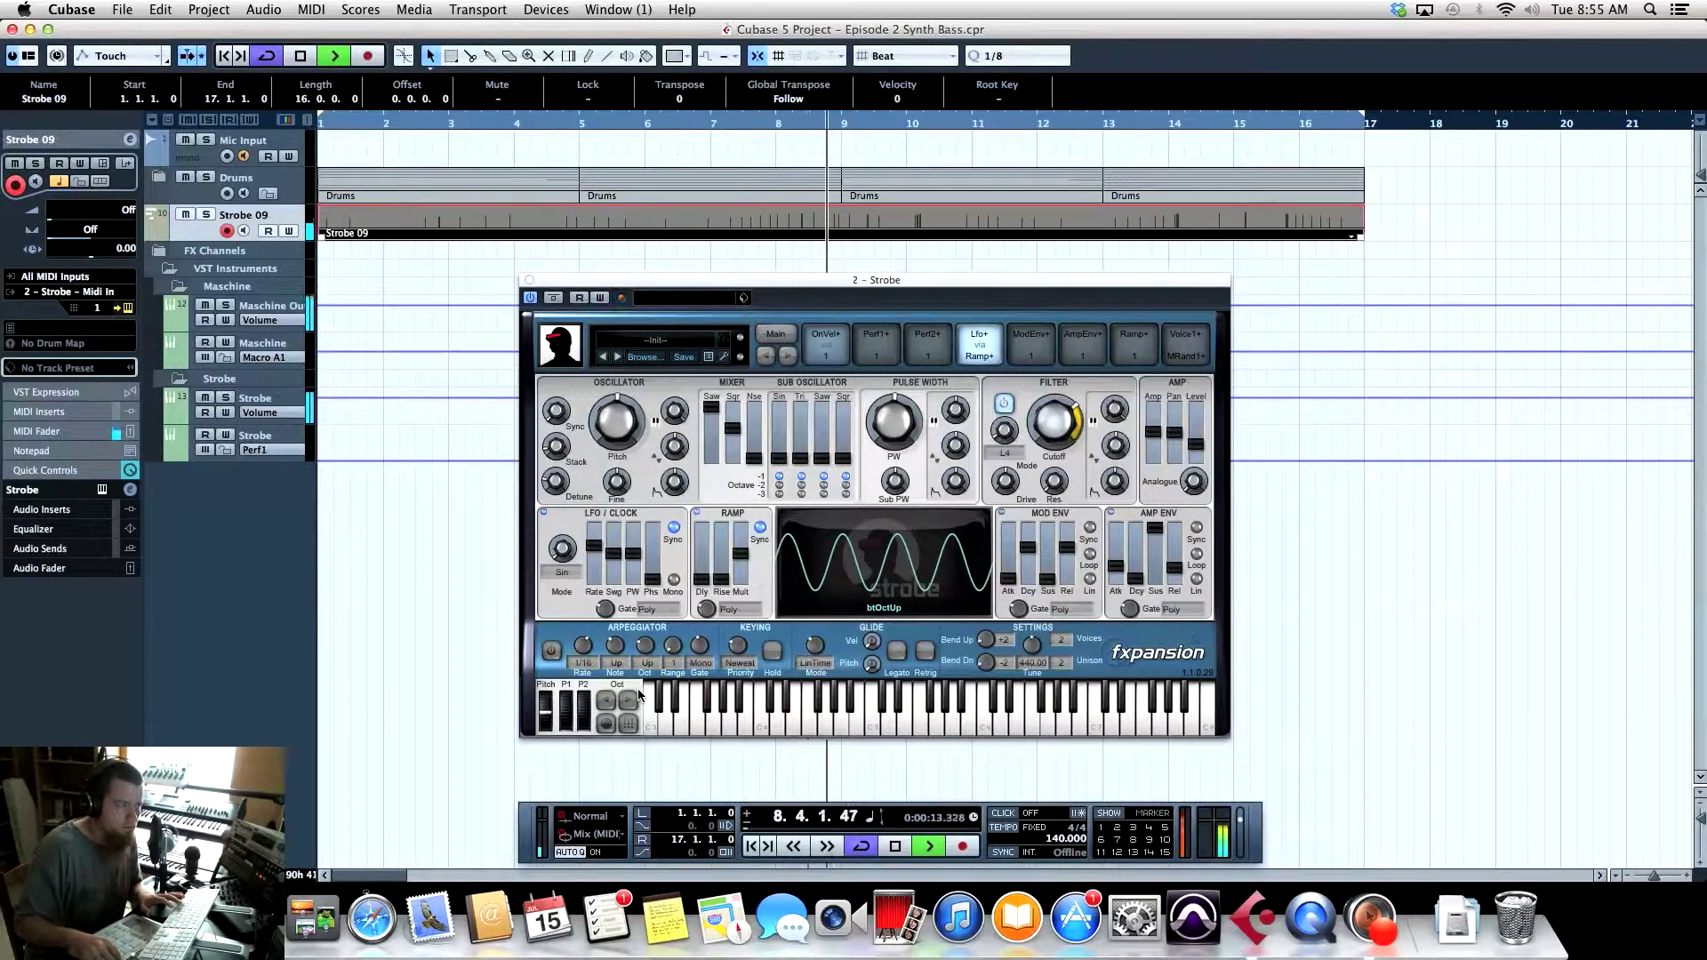
key(space)
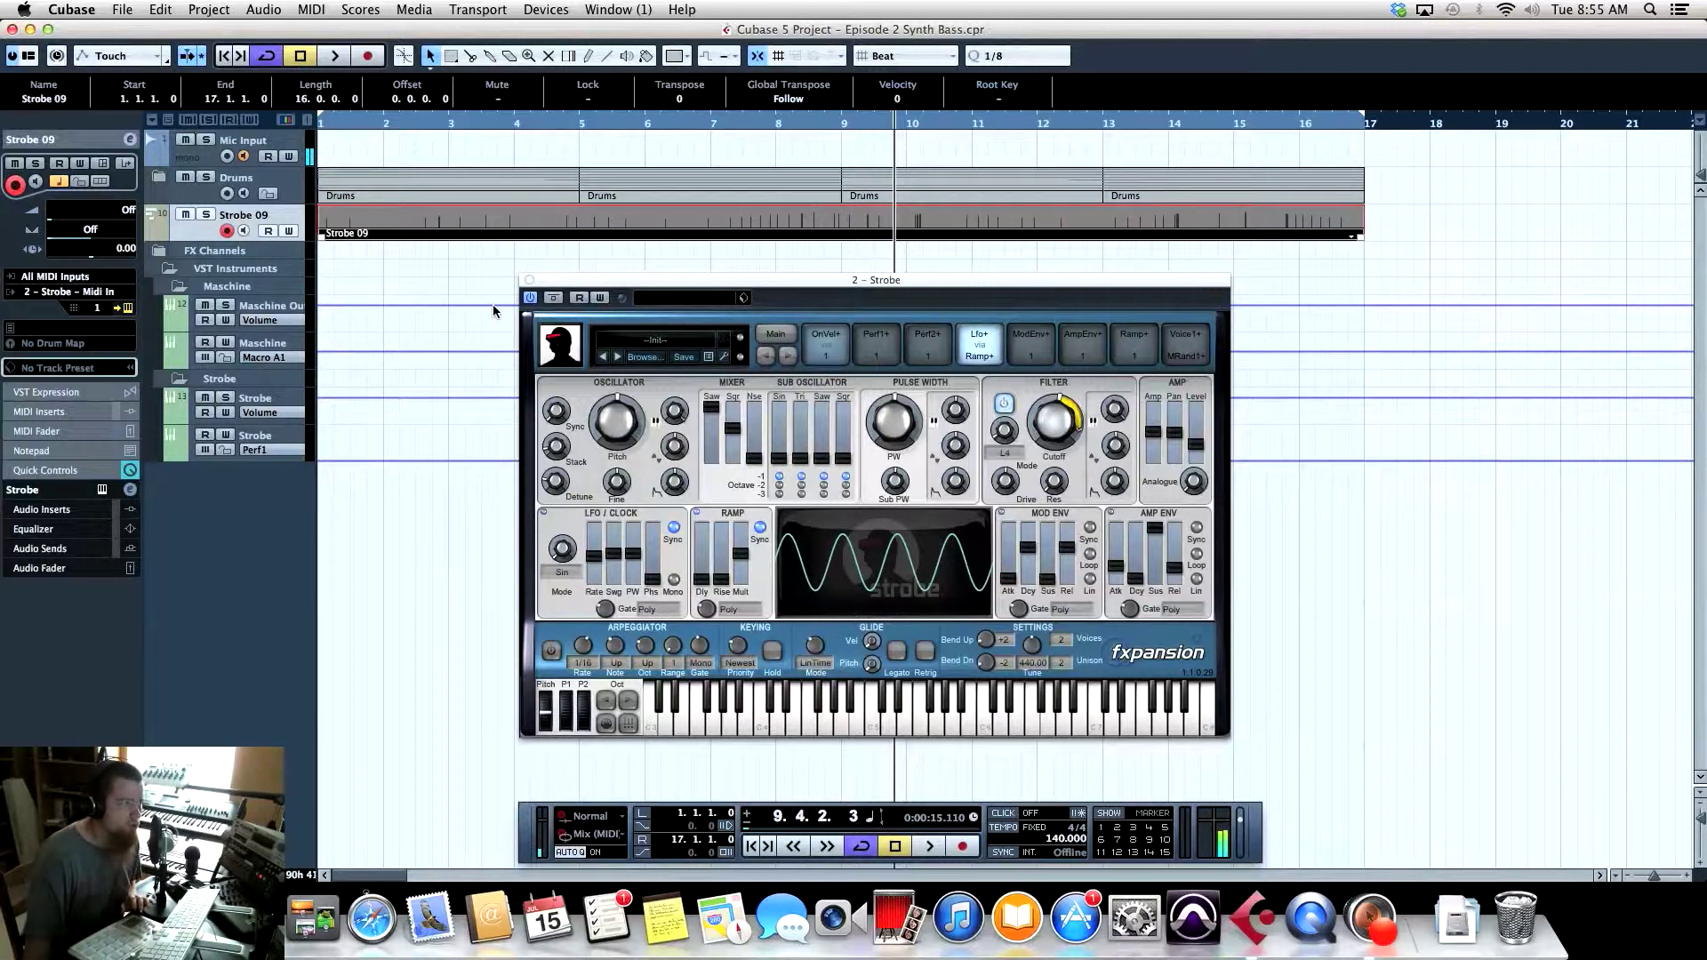
Duplicate the Strobe 09 track and delete the part from the copied track
right_click(203, 238)
click(326, 273)
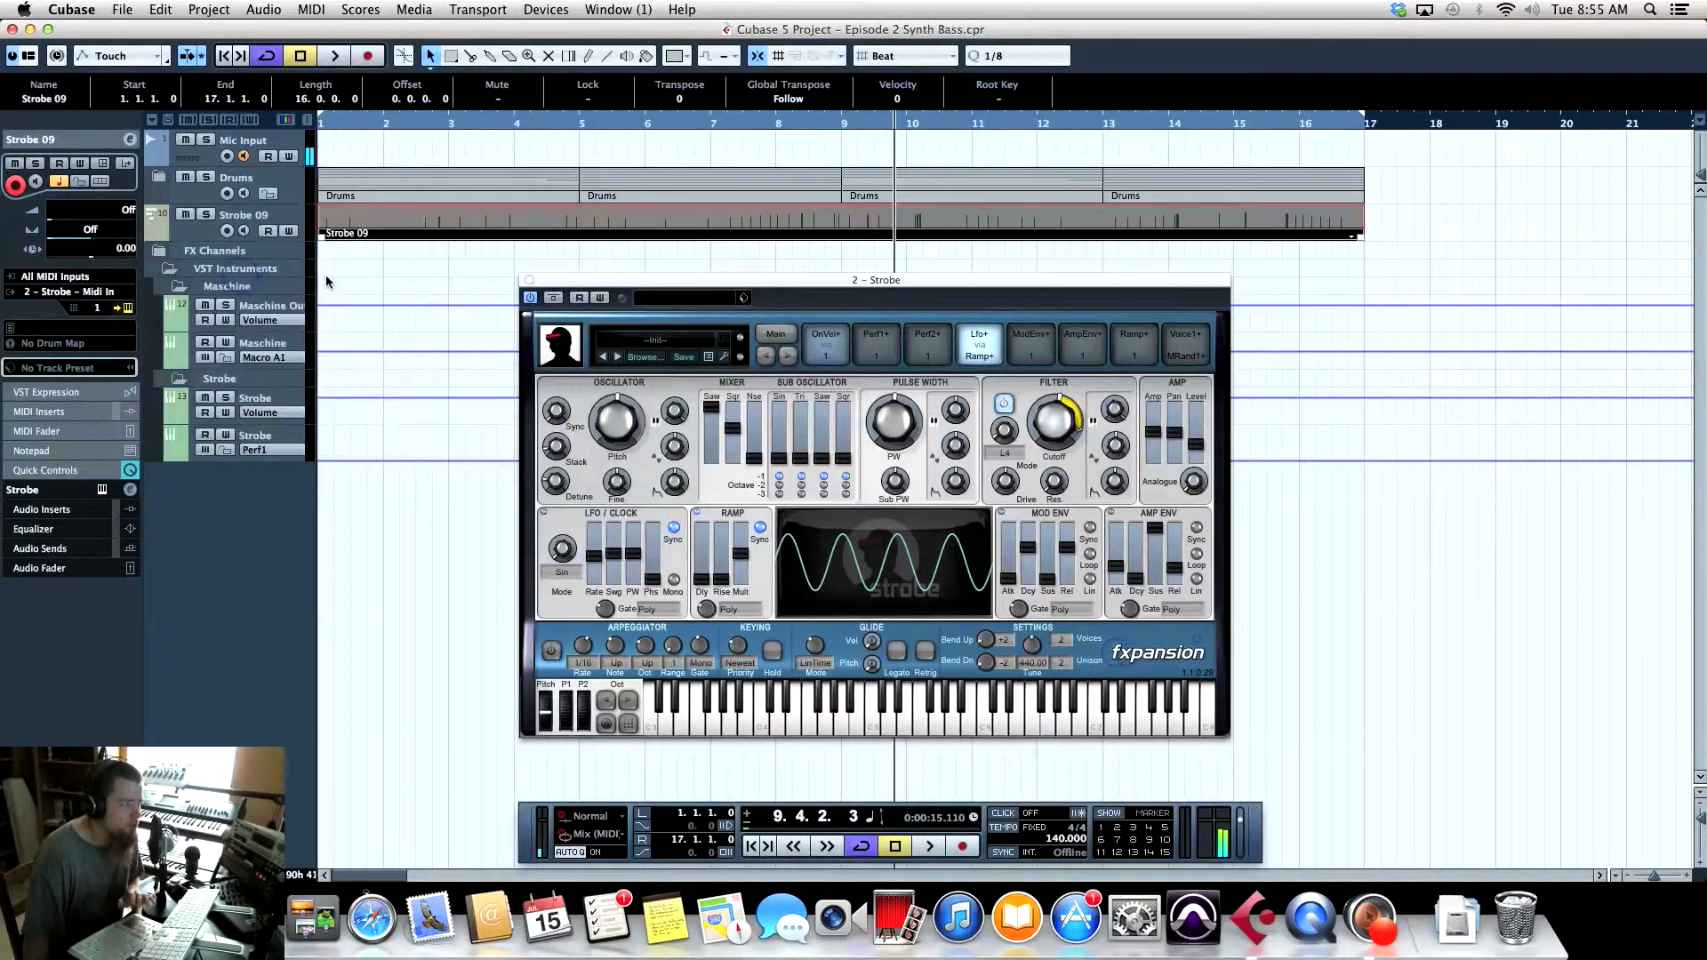
click(472, 258)
drag(531, 256, 898, 271)
key(Delete)
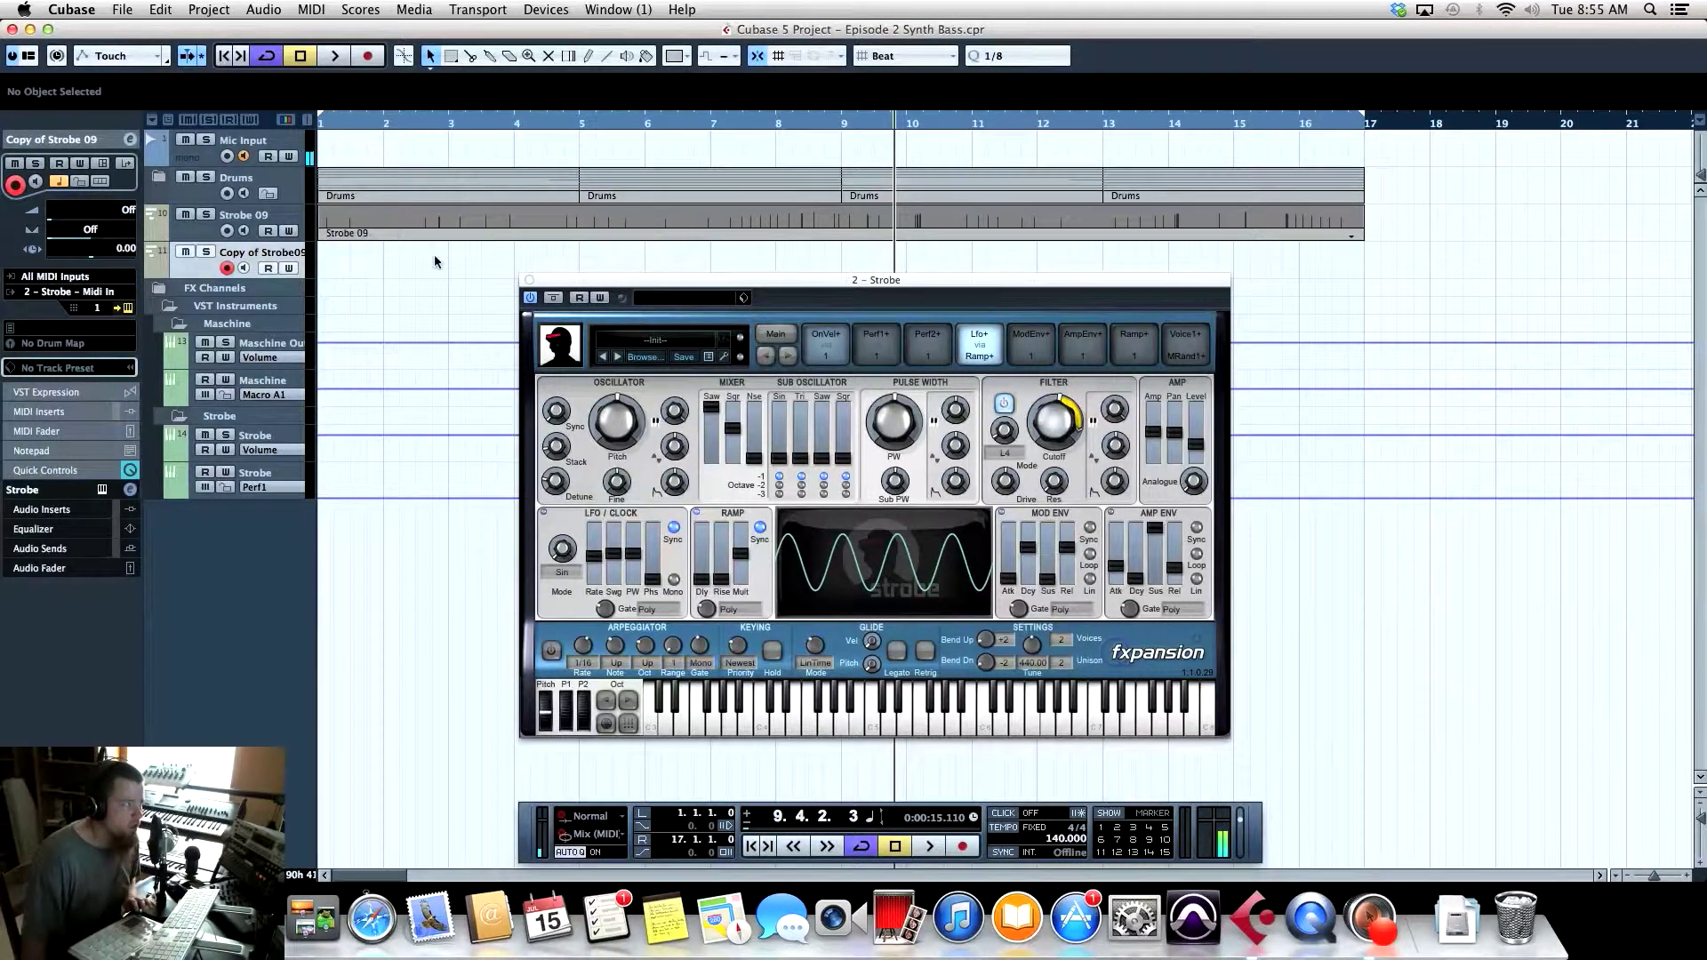
double_click(258, 253)
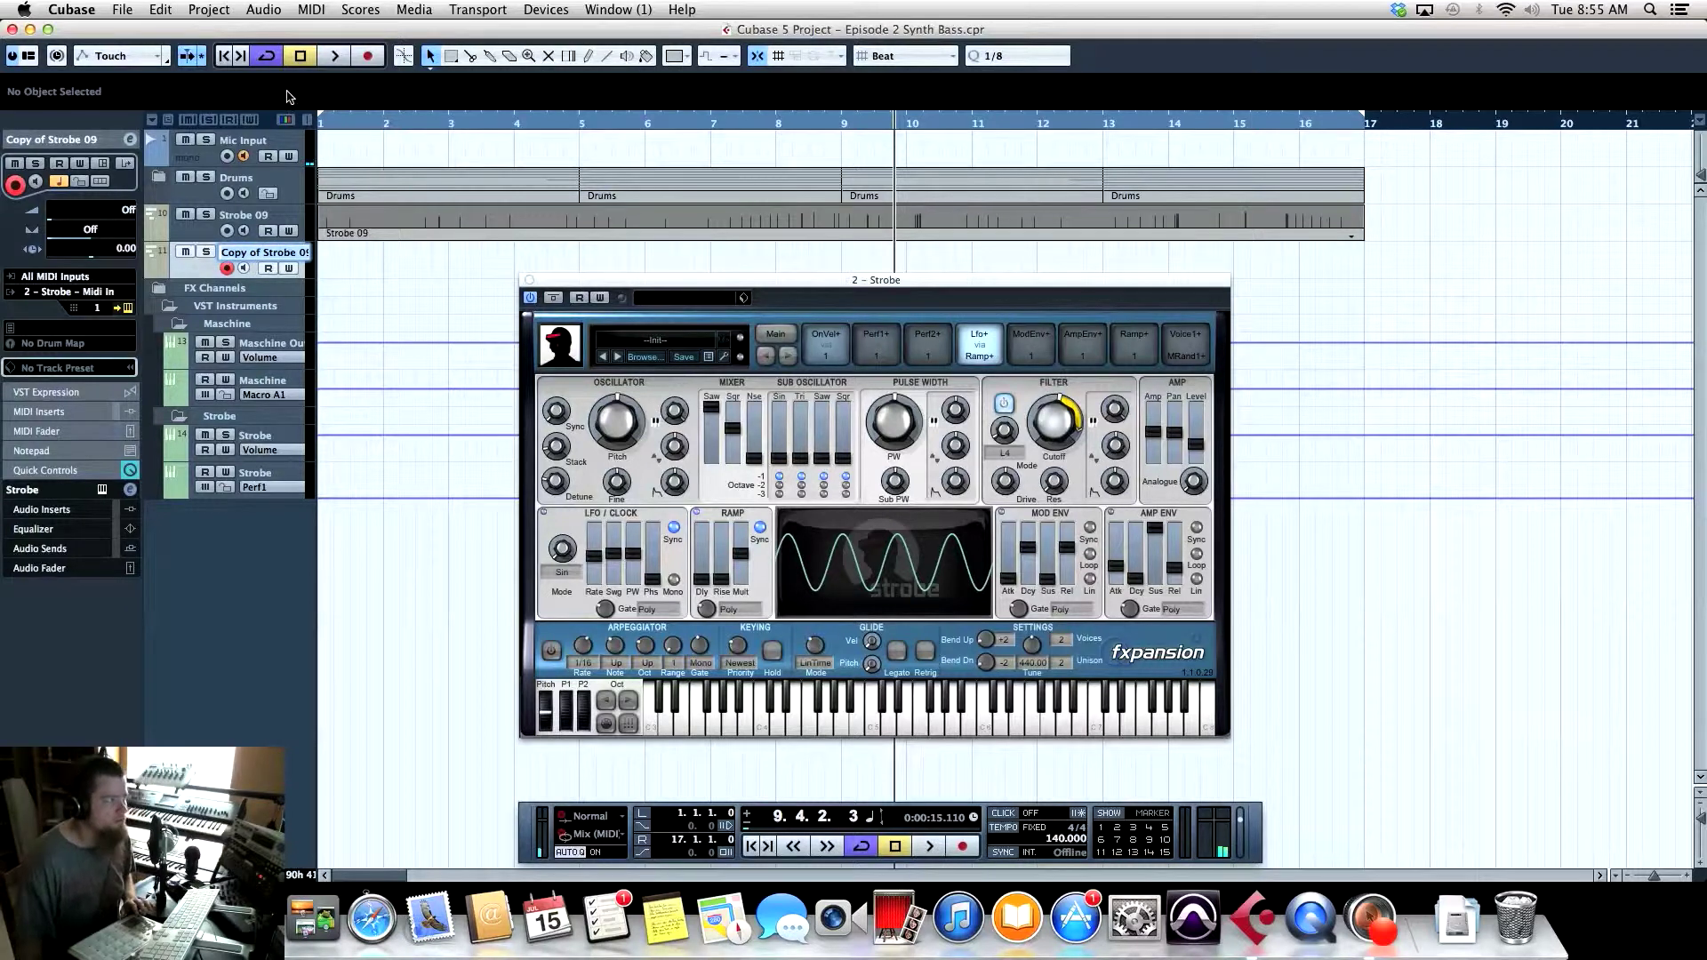
Record the LFO rate controller movements onto the copied Strobe track from bar 1 to 17, and return to the start
click(221, 56)
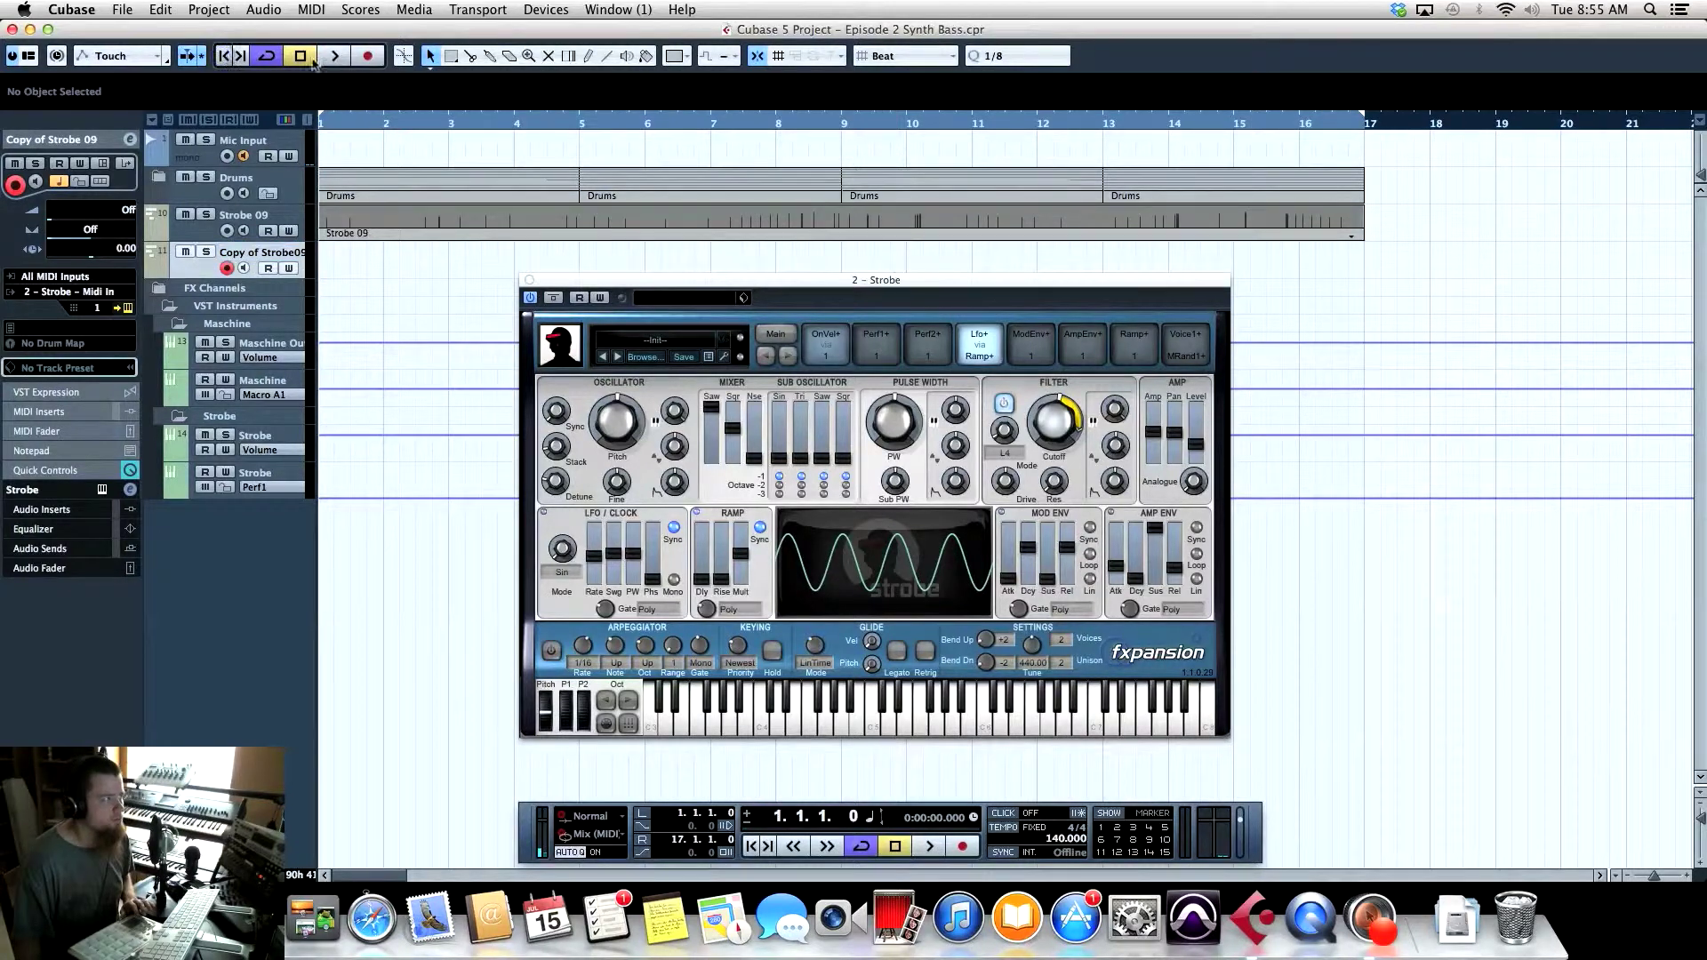
click(368, 58)
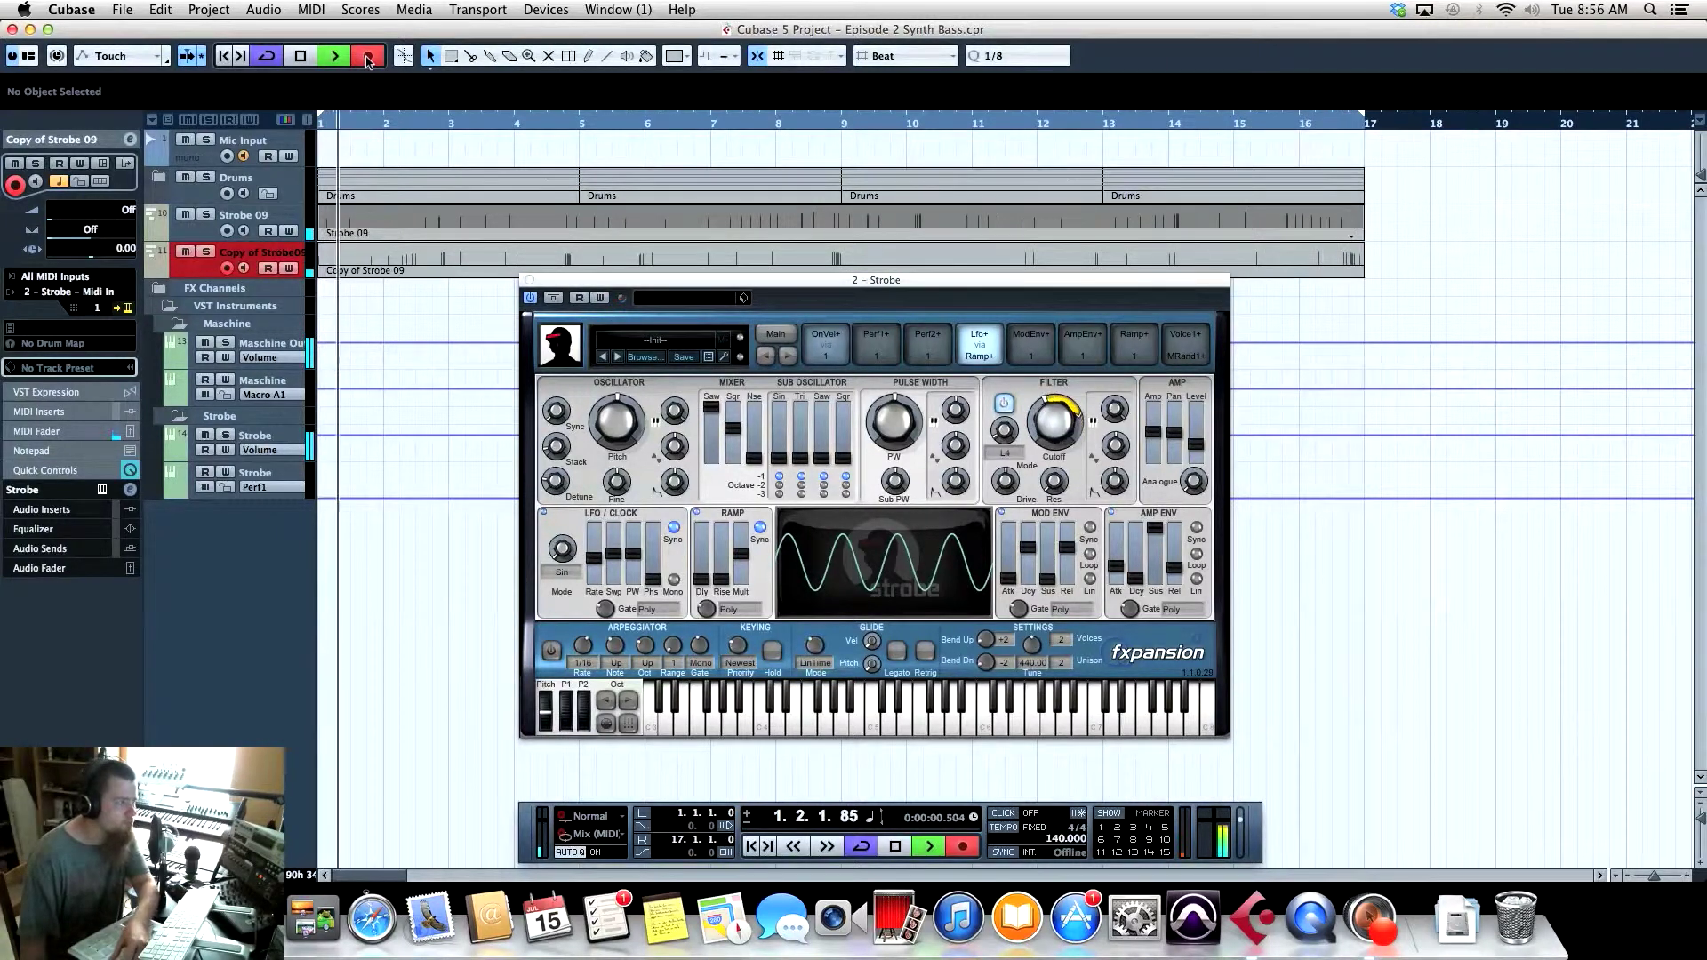
key(space)
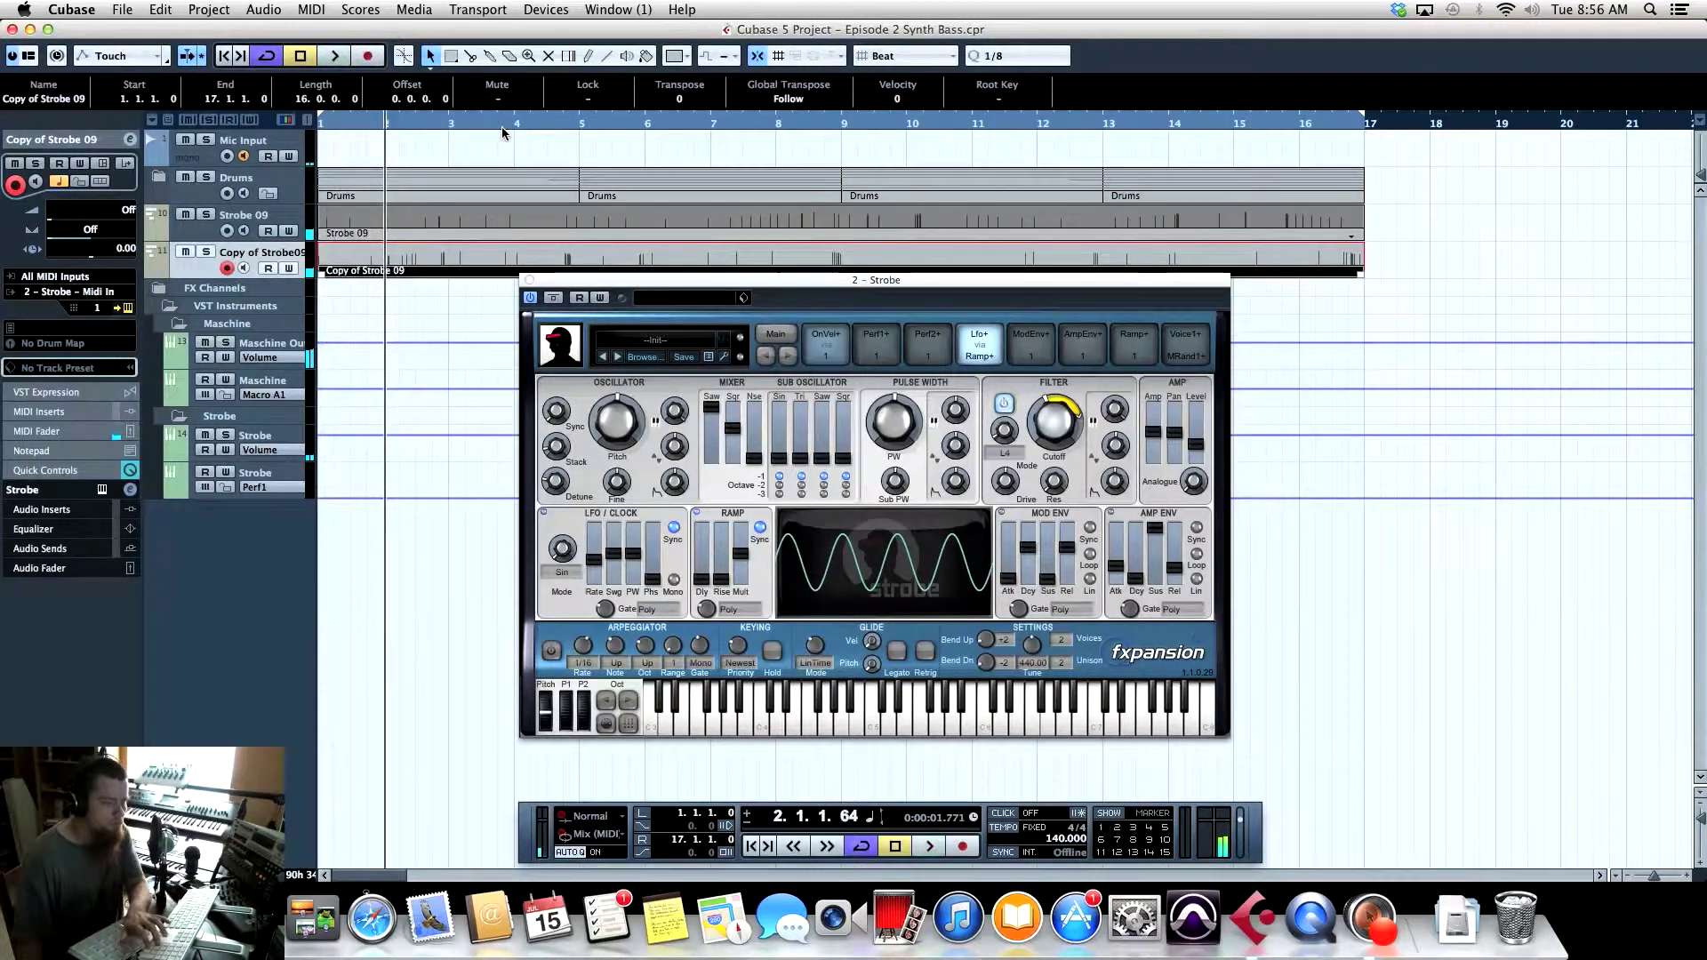
key(Home)
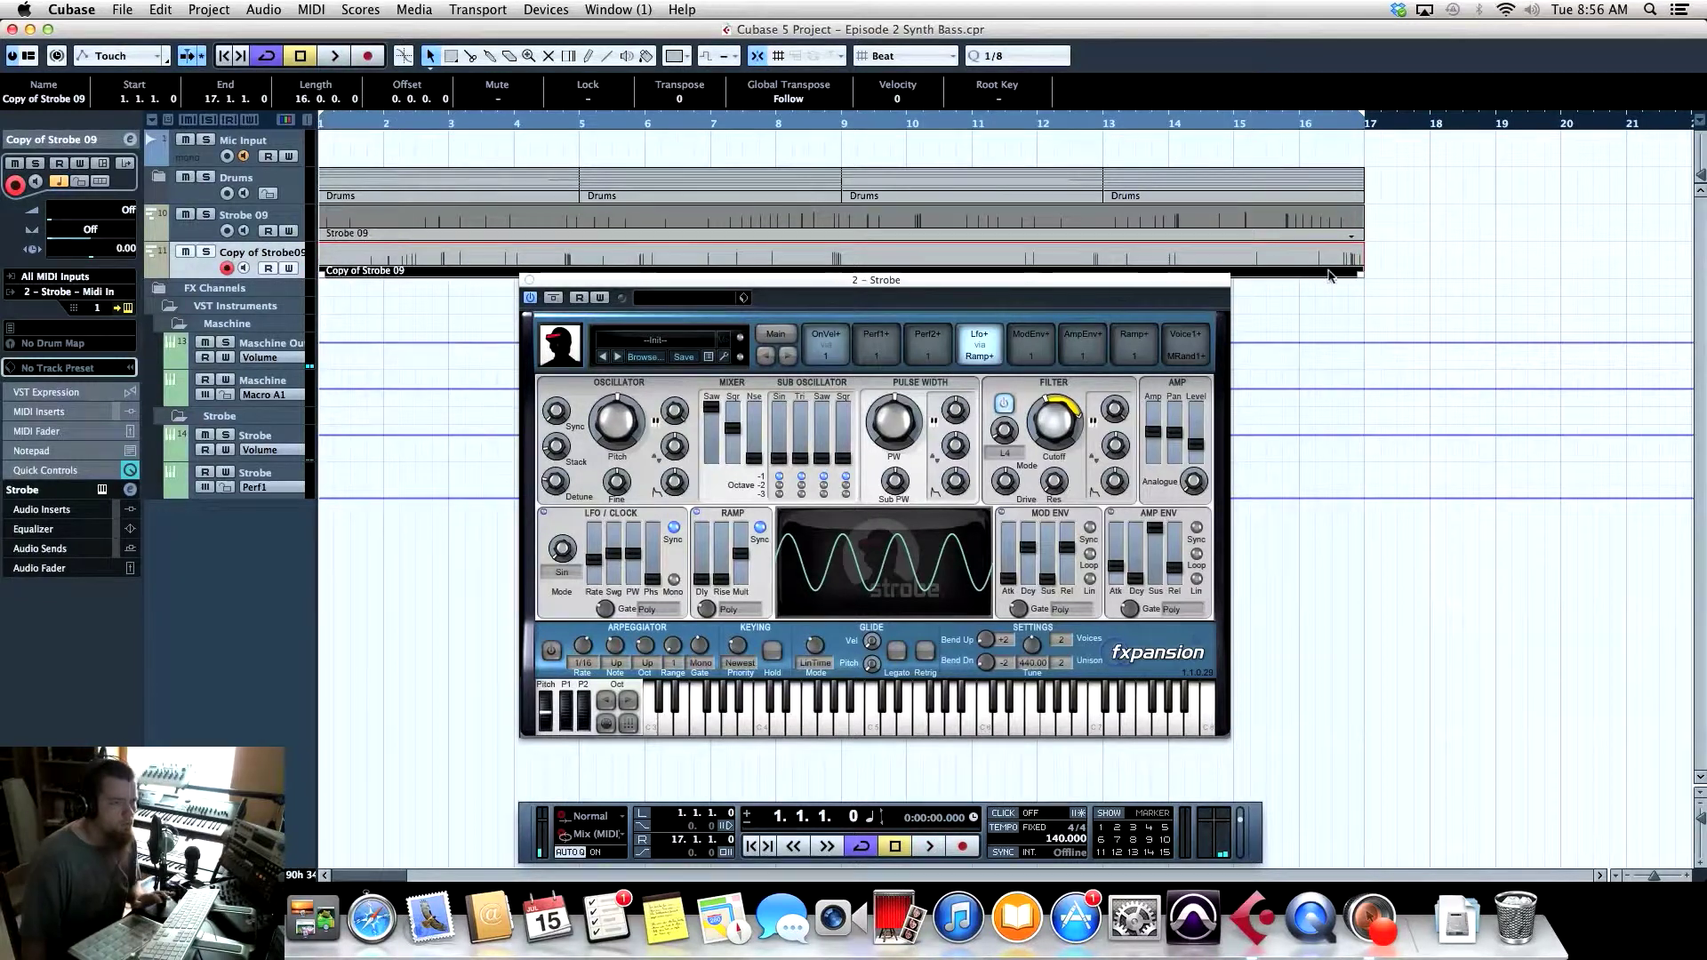
Split the copied Strobe track's part at bar 13 and delete the section after it
right_click(1131, 262)
click(1161, 258)
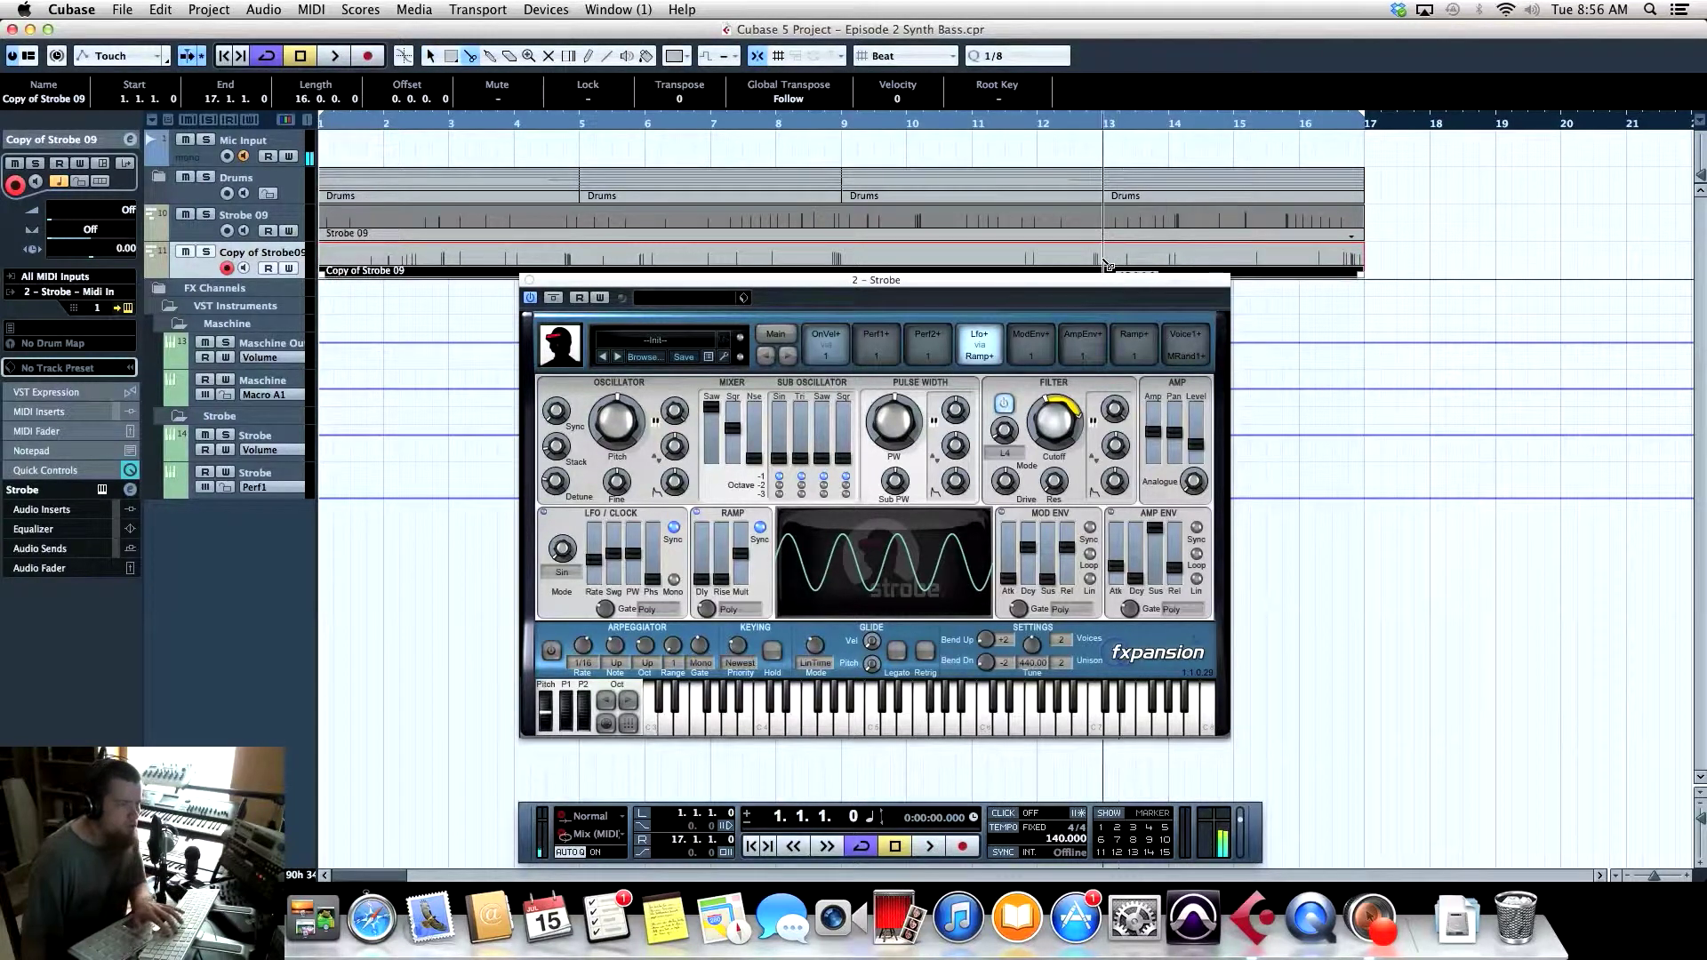
click(1104, 263)
key(Delete)
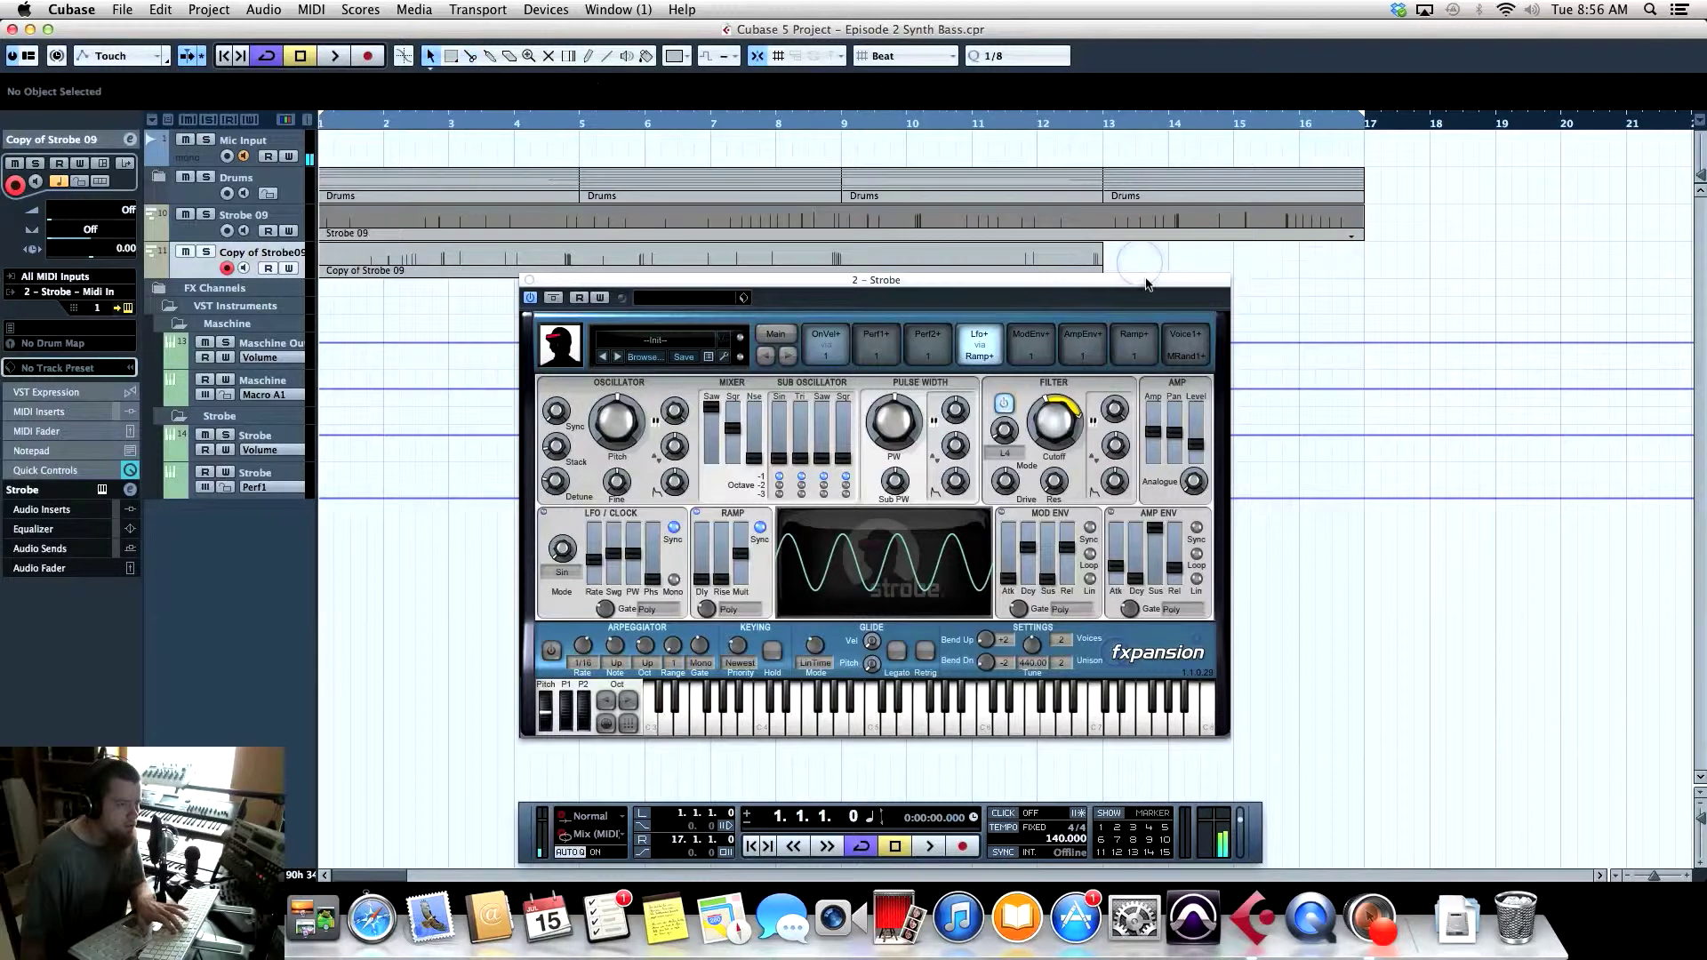
Split the copied Strobe track's part at bars 9 and 5, and copy the bar 5 to 9 section to bar 13
right_click(850, 302)
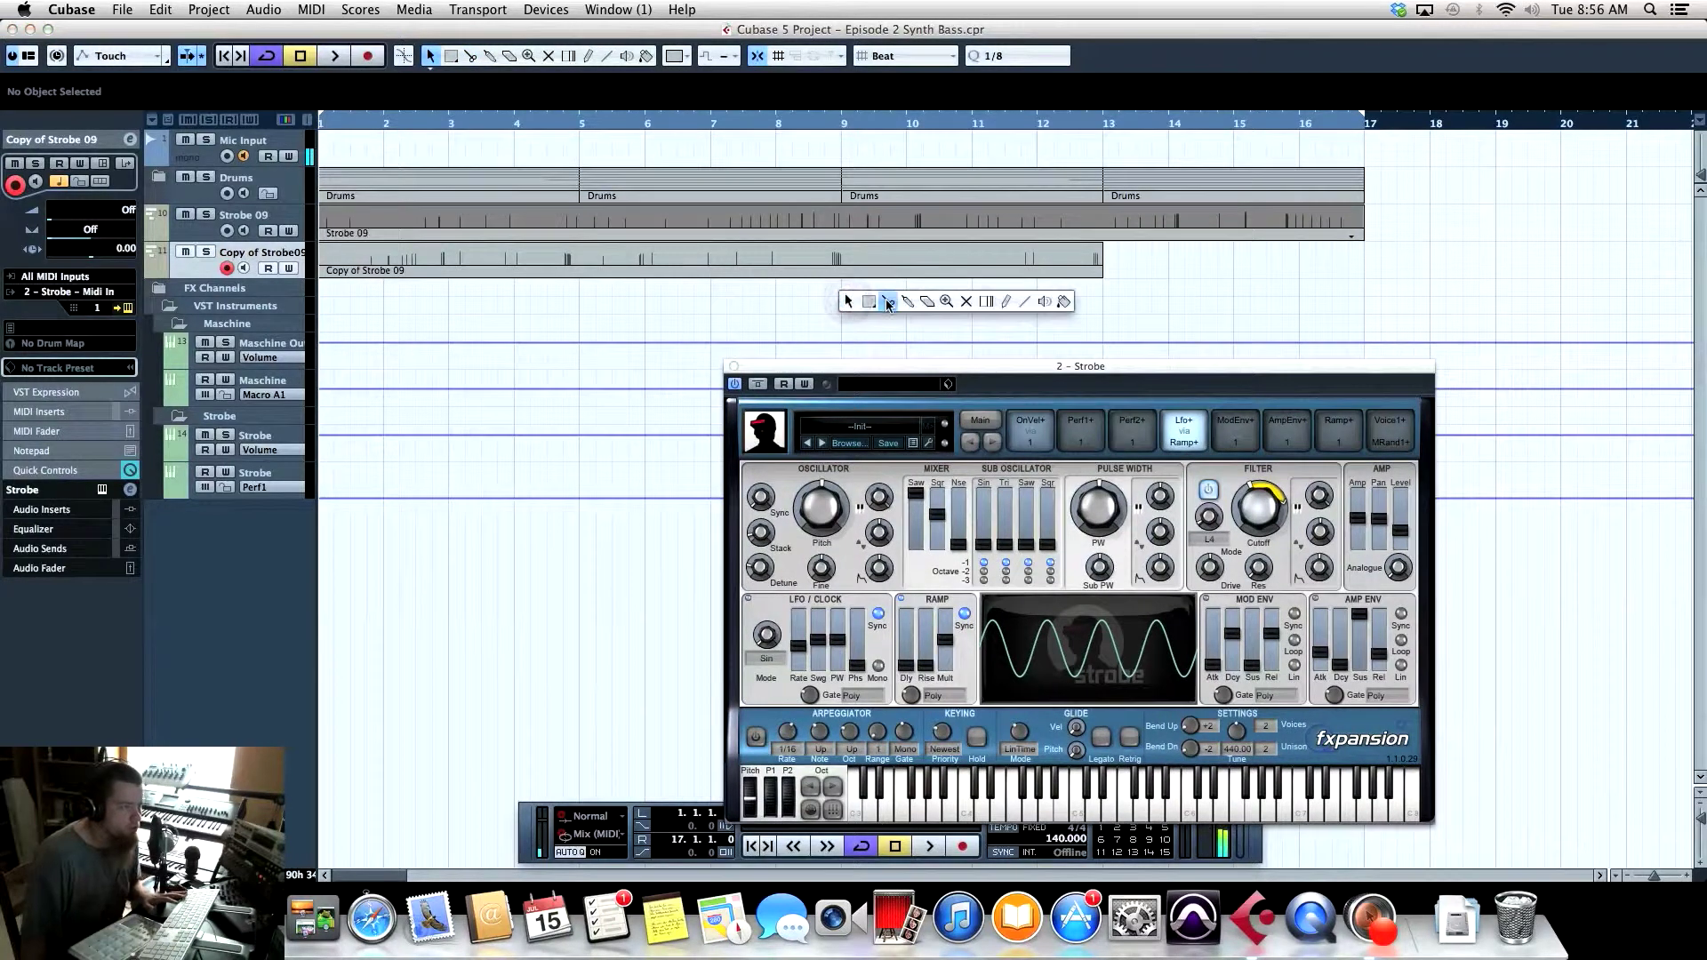
click(888, 302)
click(843, 263)
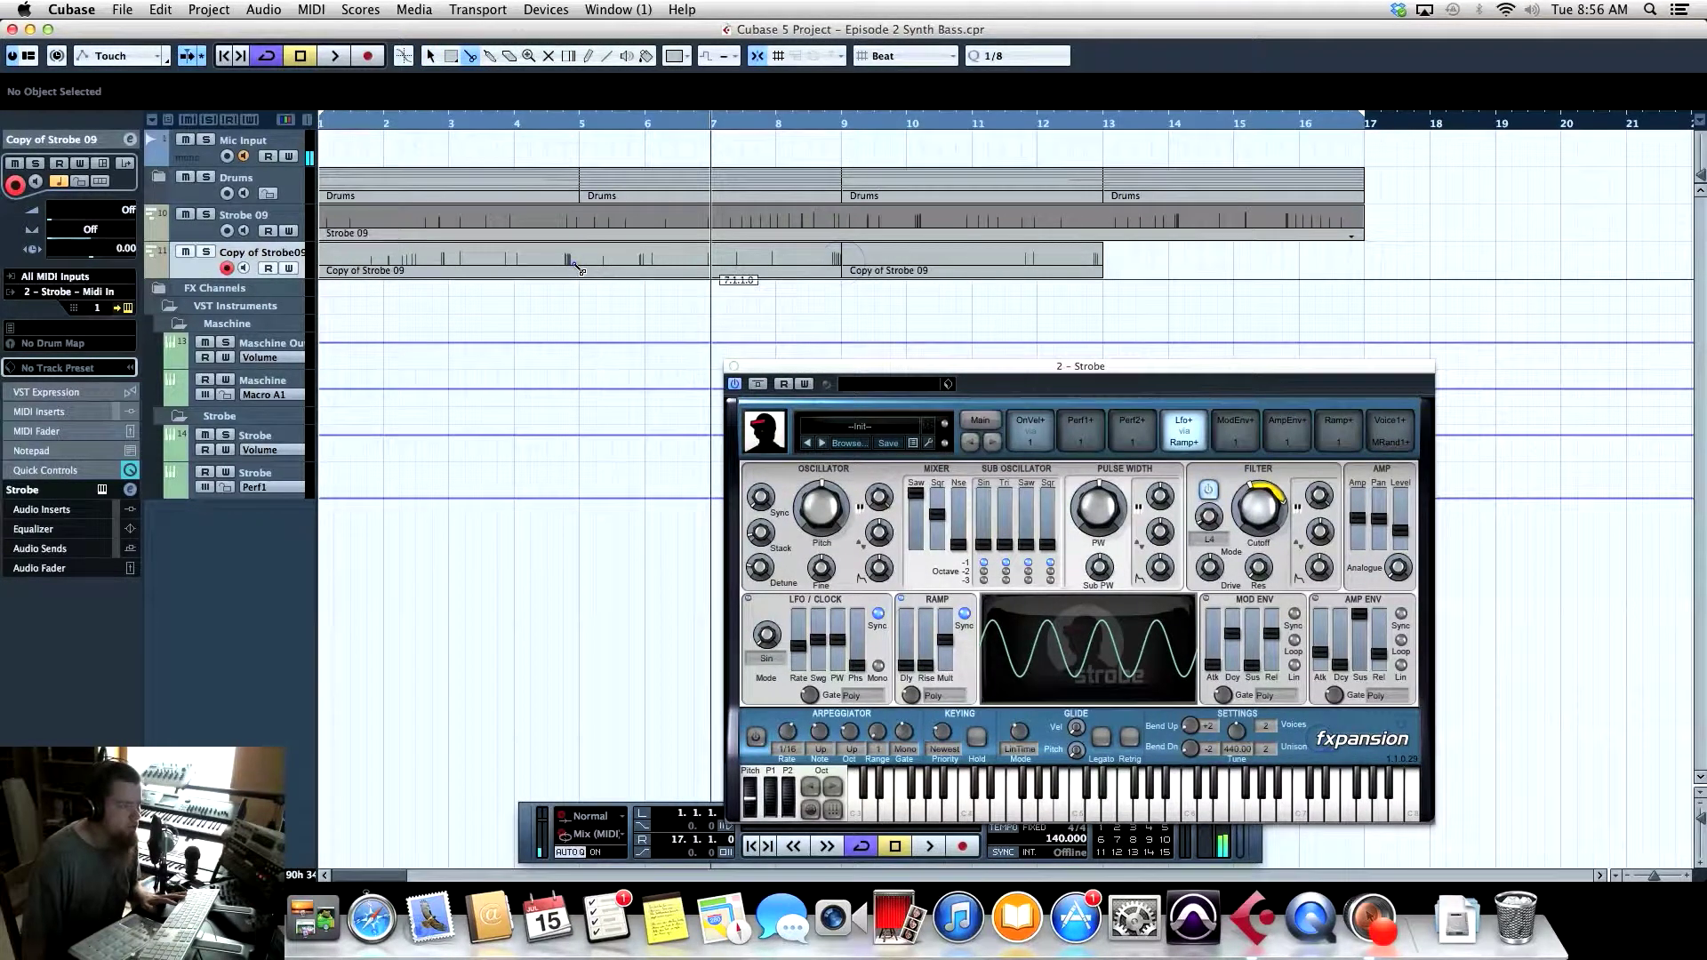
click(577, 266)
right_click(577, 266)
click(578, 265)
click(594, 263)
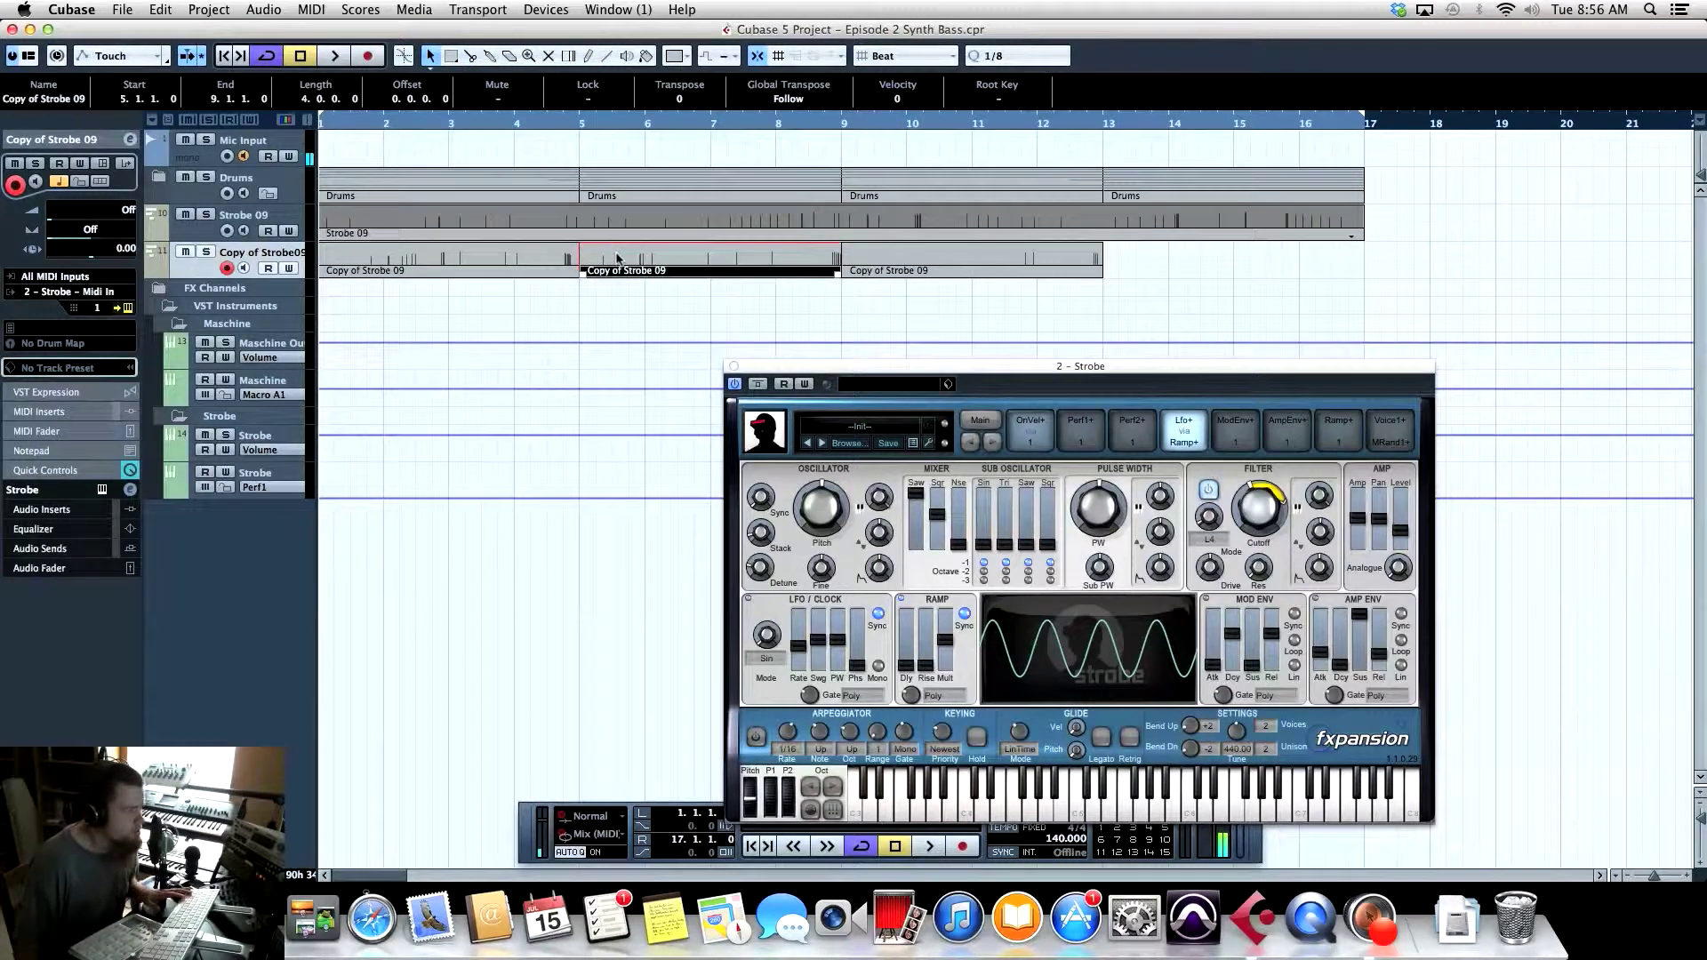
drag(618, 259, 1147, 273)
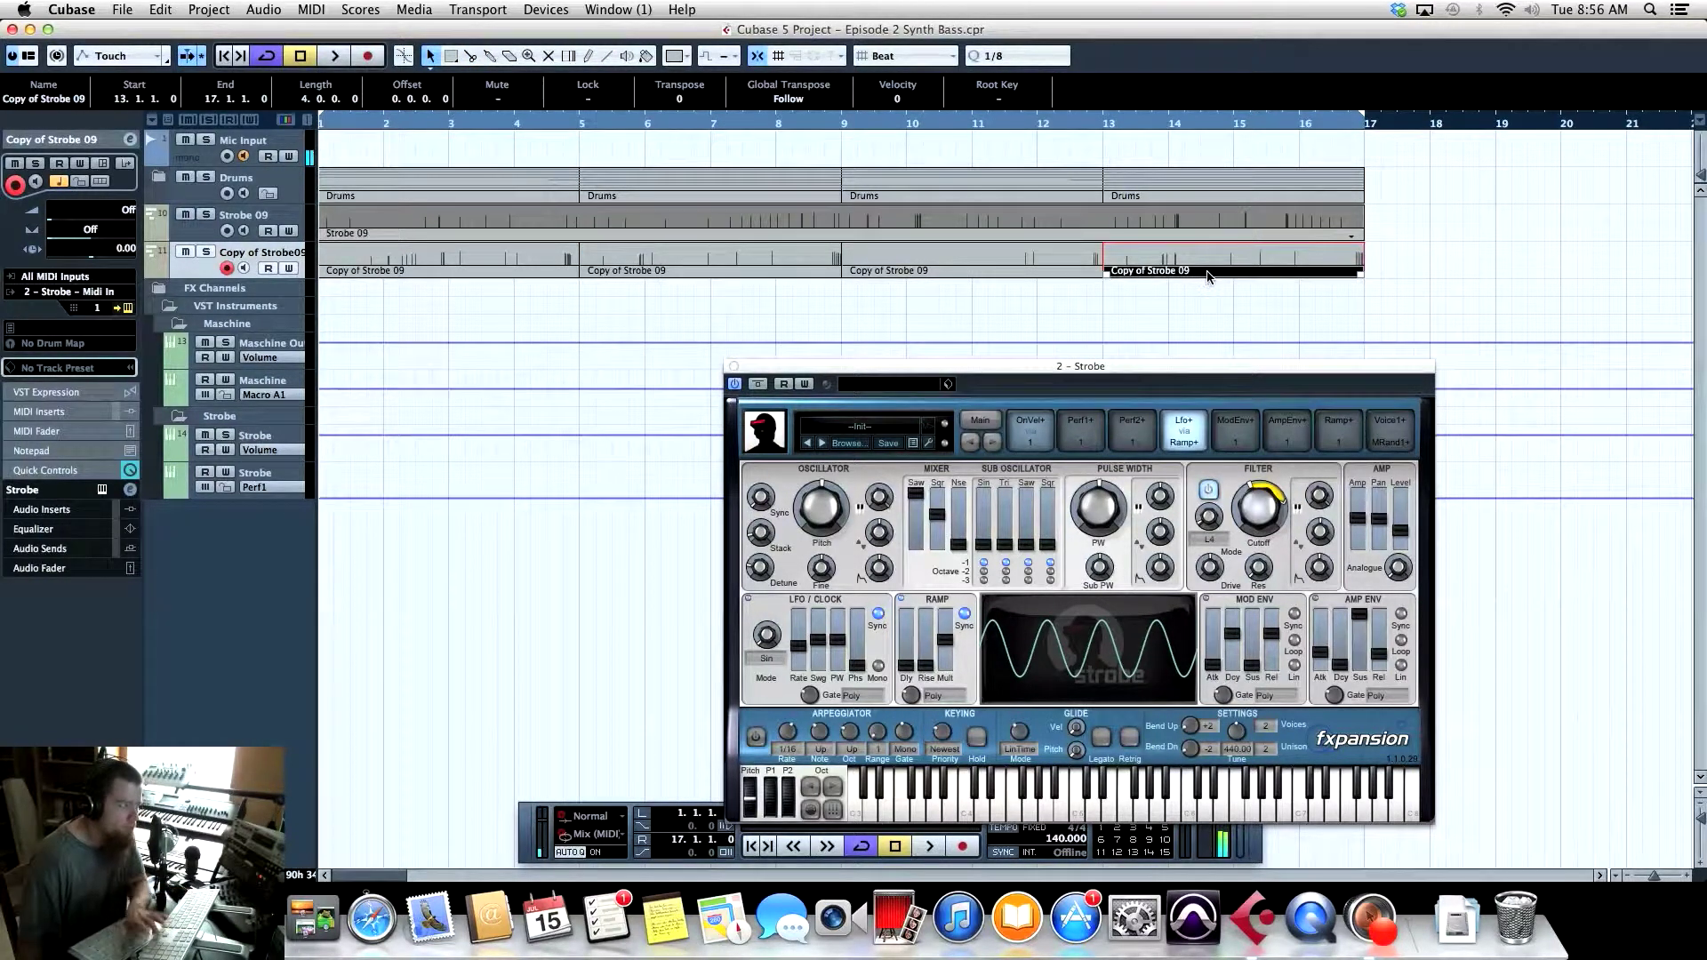
Play back the full loop to check the recorded LFO rate movements together with the bass and drums
key(space)
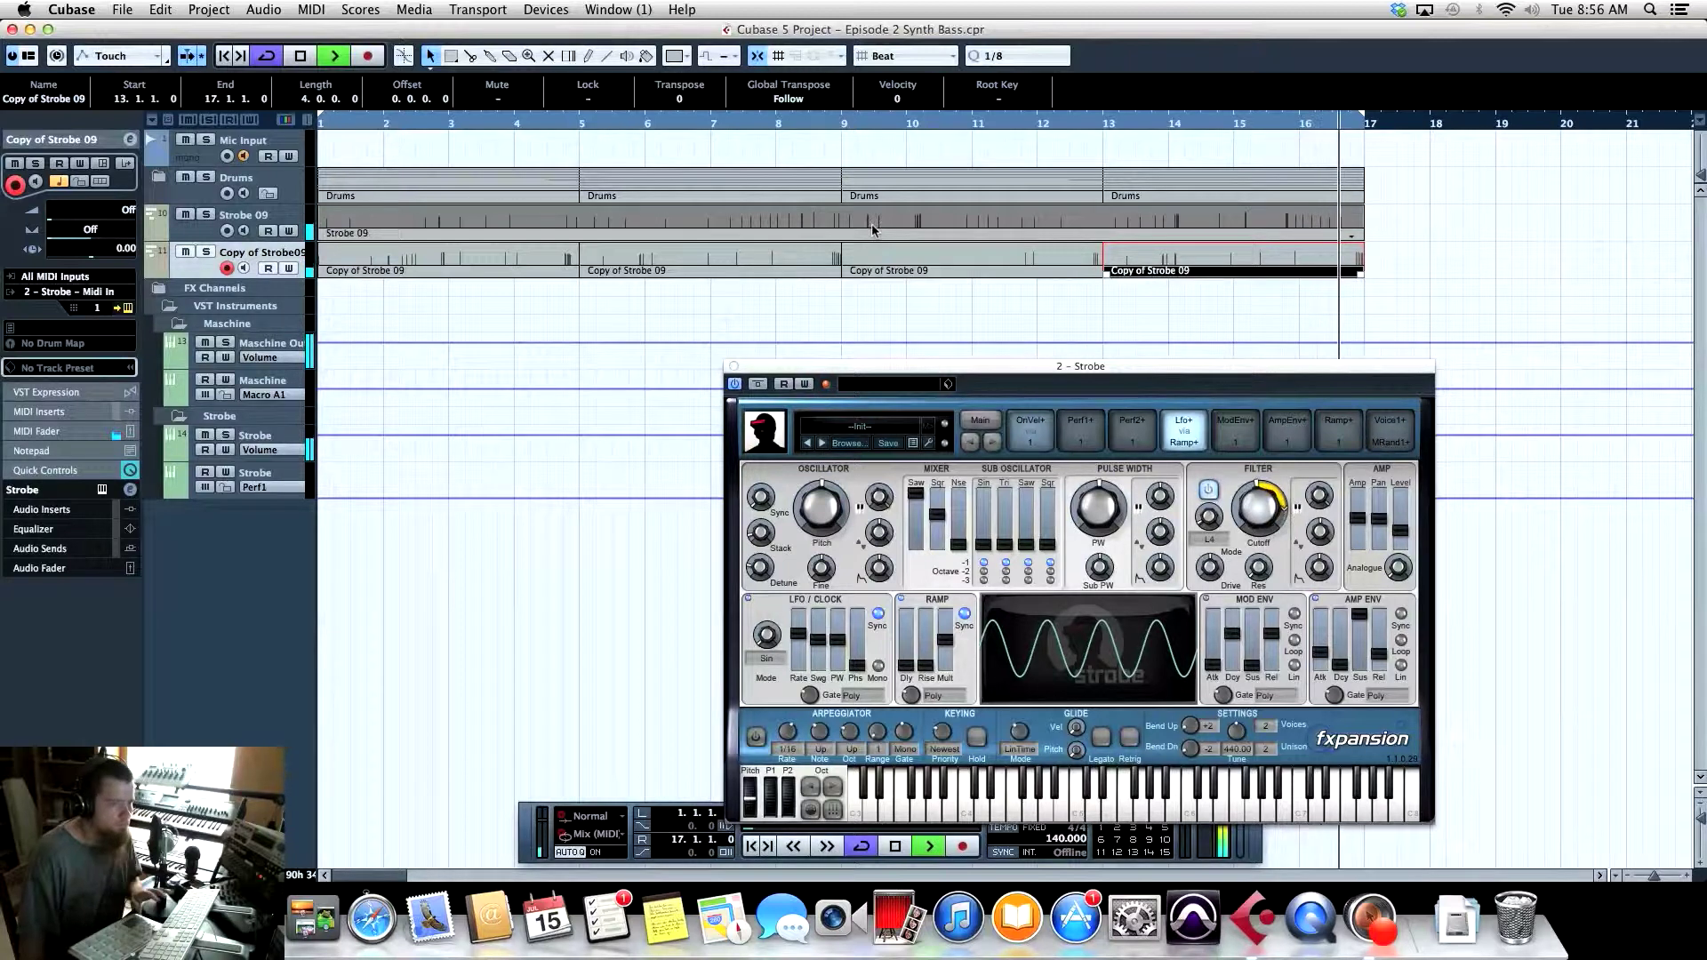
key(space)
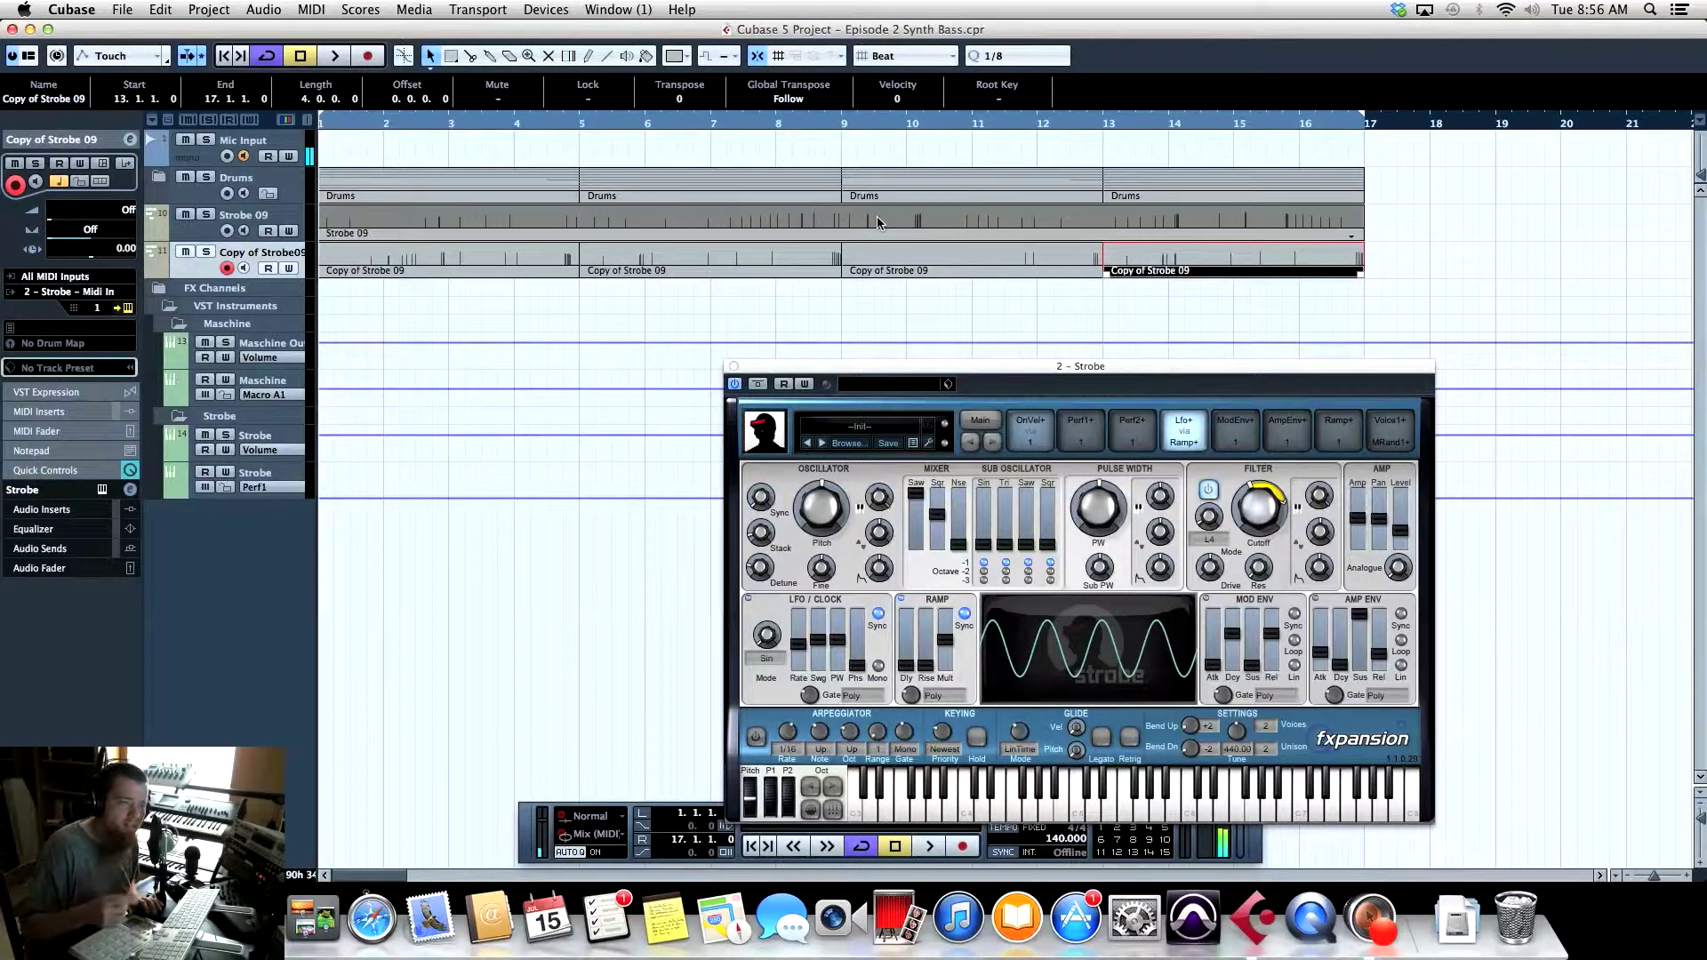
key(space)
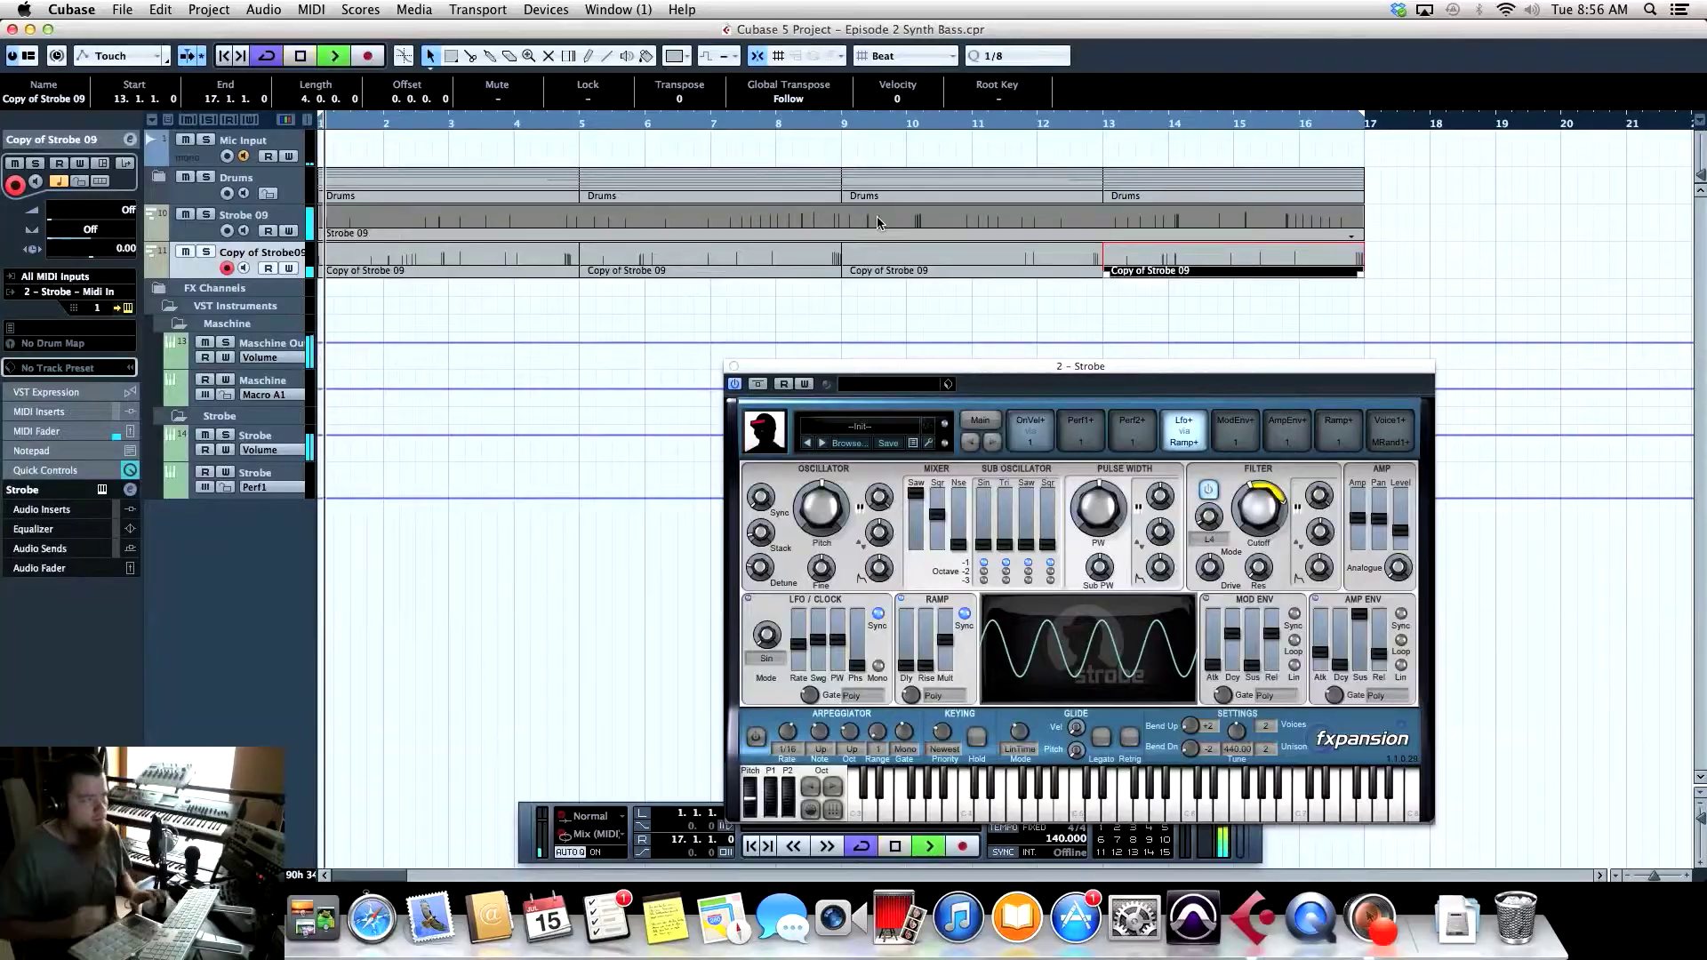